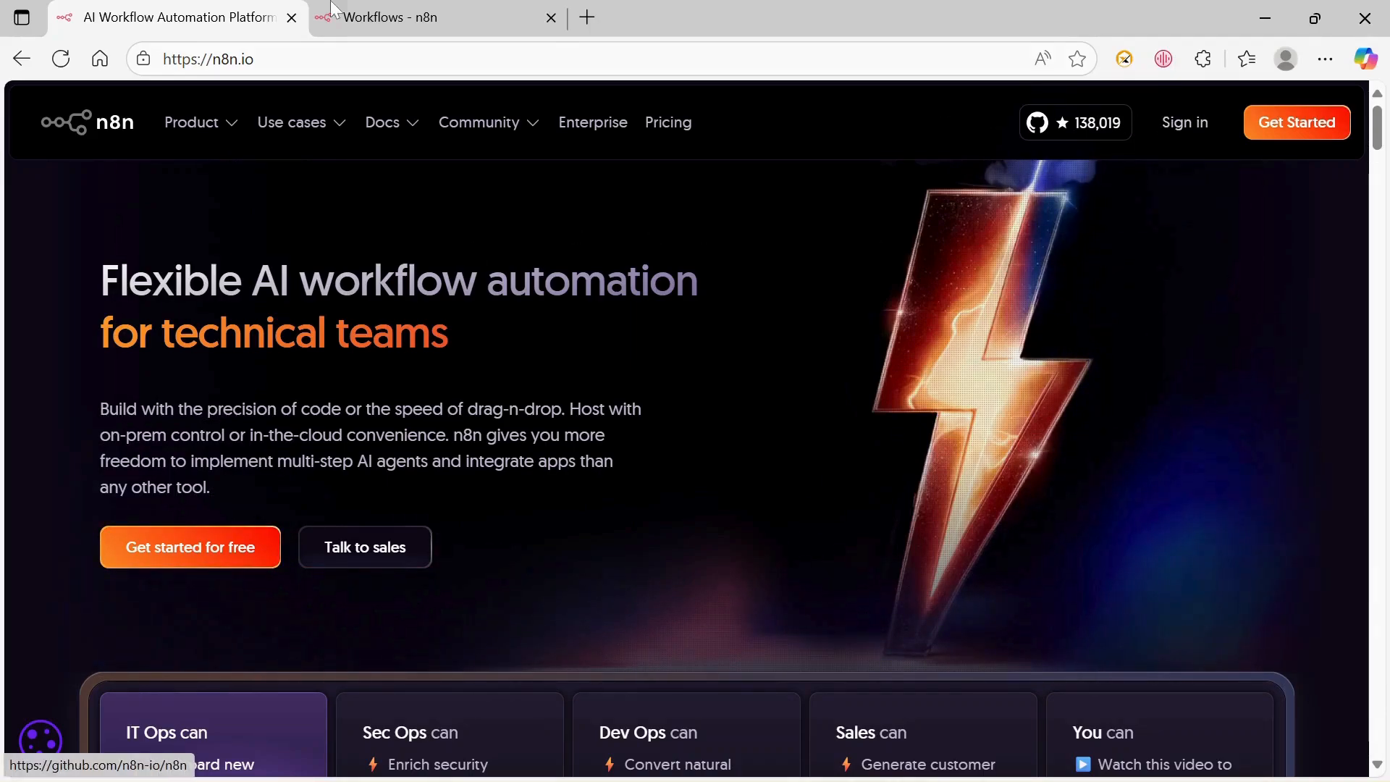
# Switch to the n8n workspace's Workflows page and create a new project.
pyautogui.click(433, 15)
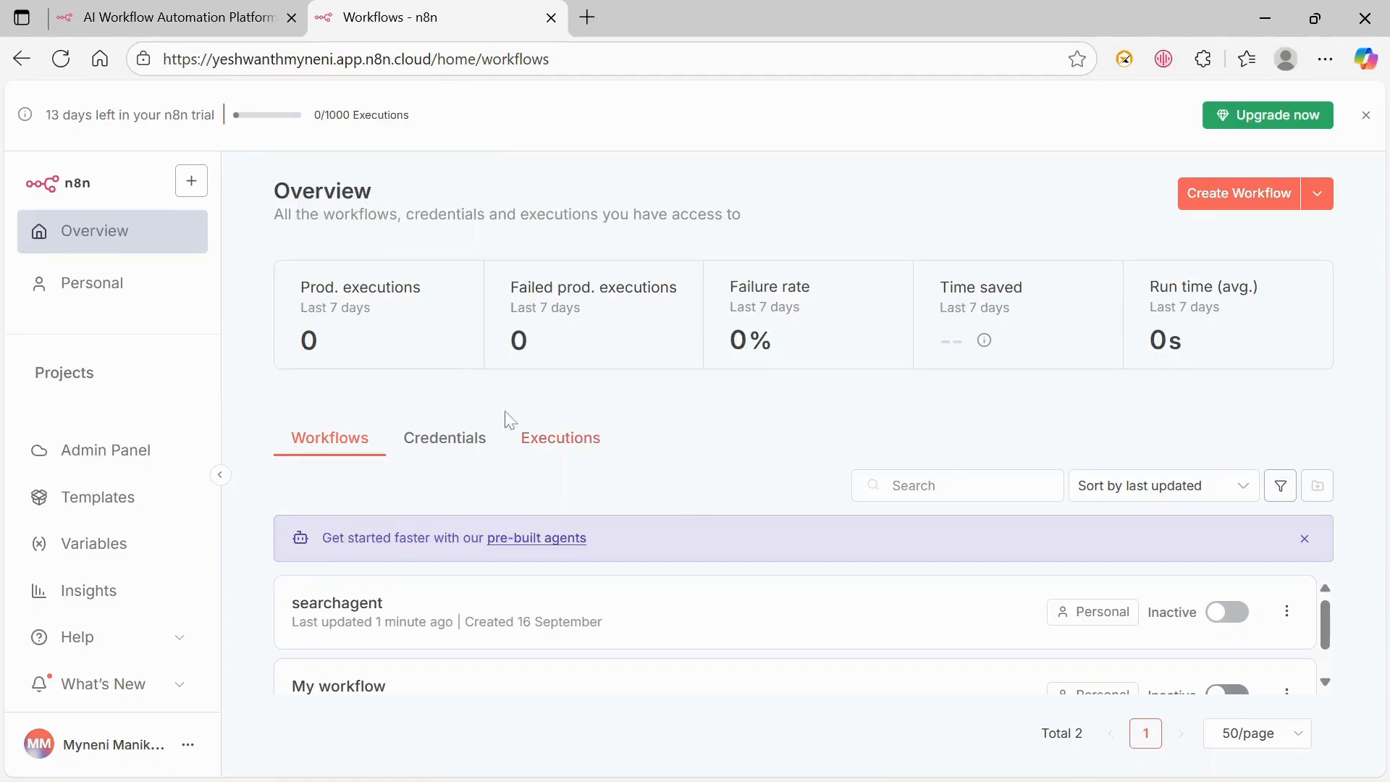
pyautogui.moveTo(196, 381)
pyautogui.moveTo(317, 304)
pyautogui.click(197, 371)
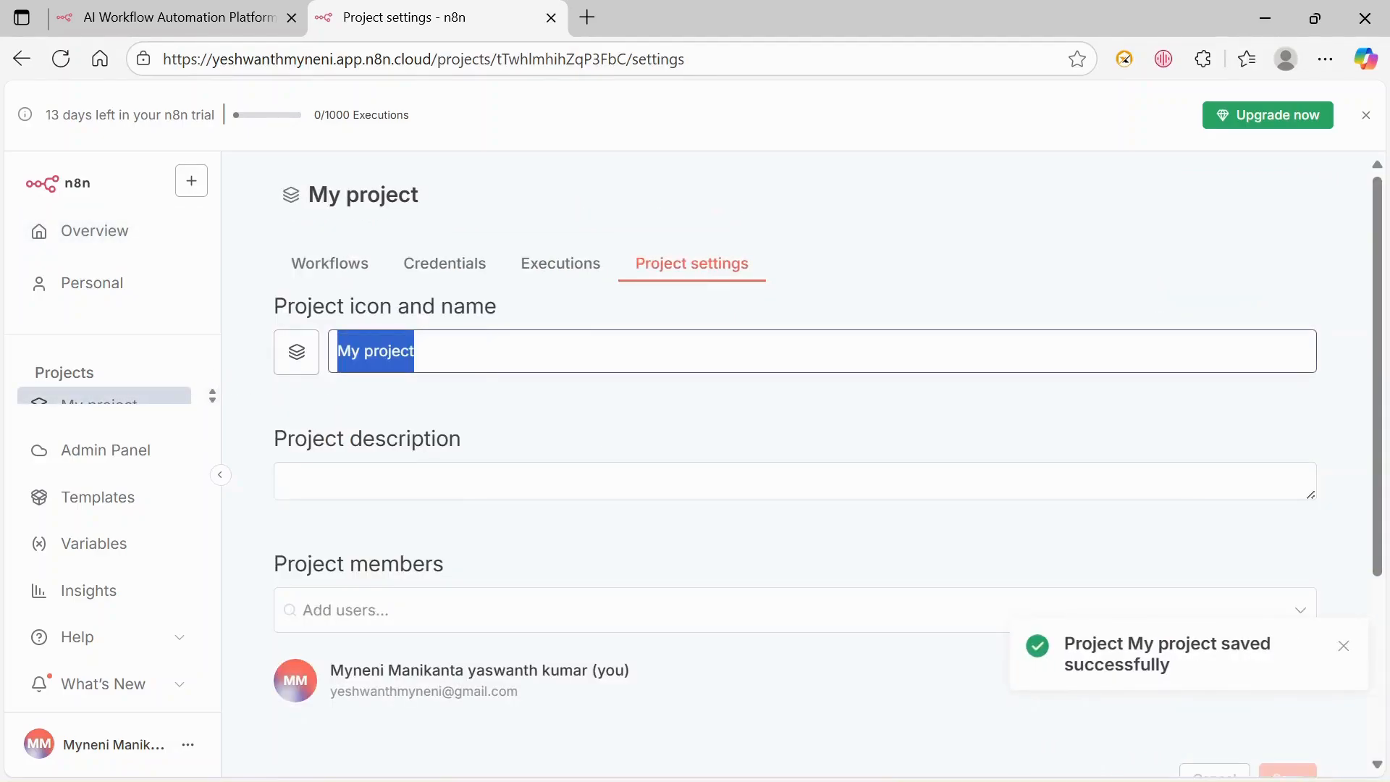
# Rename the new project to "Search agent" and save the project settings.
pyautogui.click(415, 351)
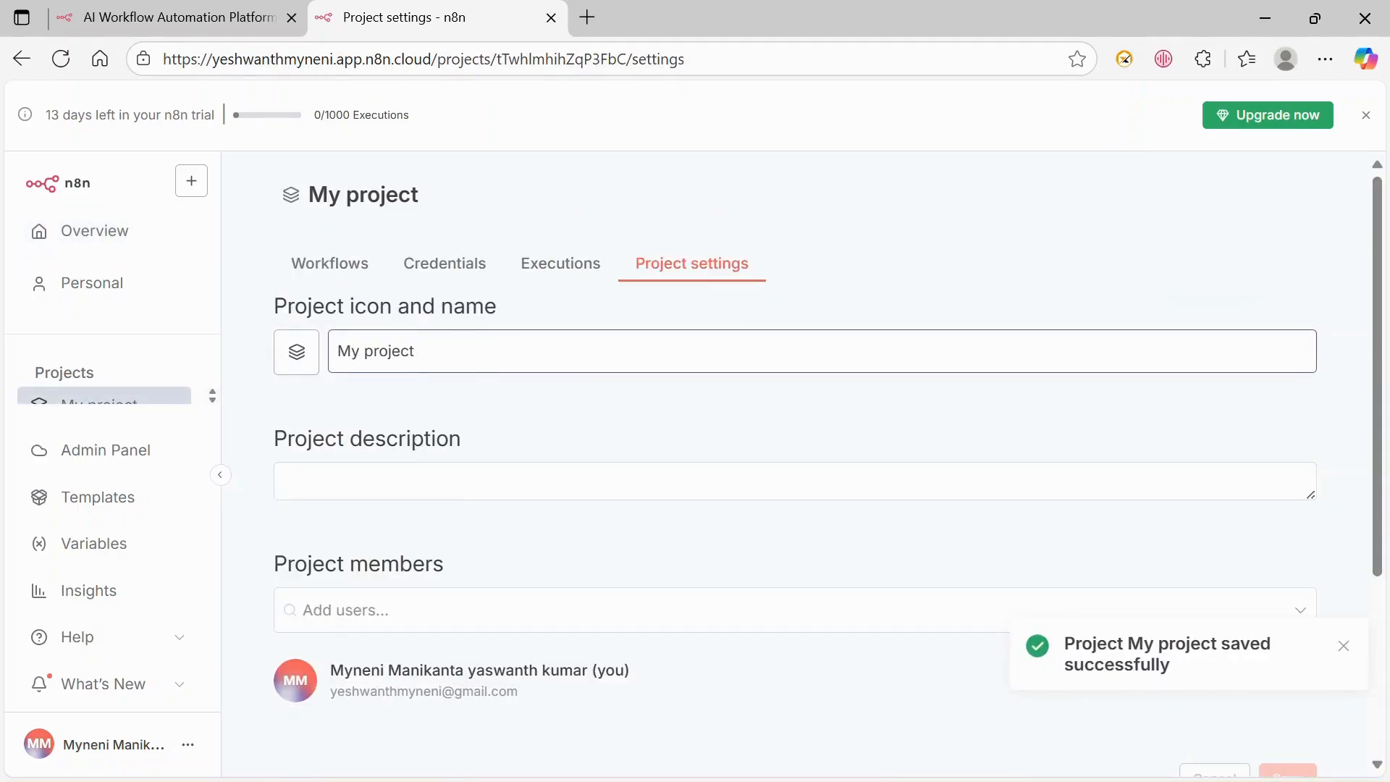
pyautogui.press('BackSpace')
pyautogui.press('BackSpace')
pyautogui.press('BackSpace')
pyautogui.press('BackSpace')
pyautogui.press('BackSpace')
pyautogui.press('BackSpace')
pyautogui.press('BackSpace')
pyautogui.press('BackSpace')
pyautogui.press('BackSpace')
pyautogui.press('BackSpace')
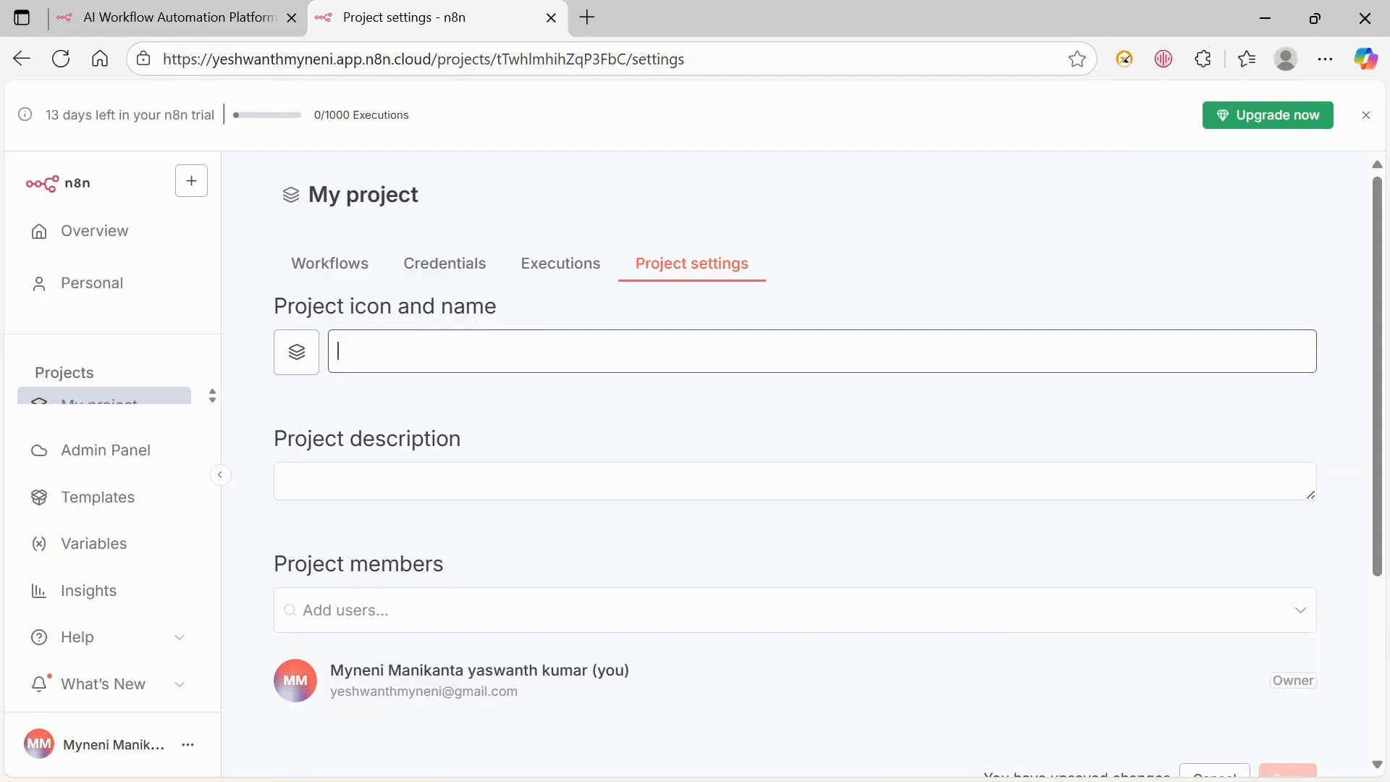
pyautogui.press('capslock')
pyautogui.write('S')
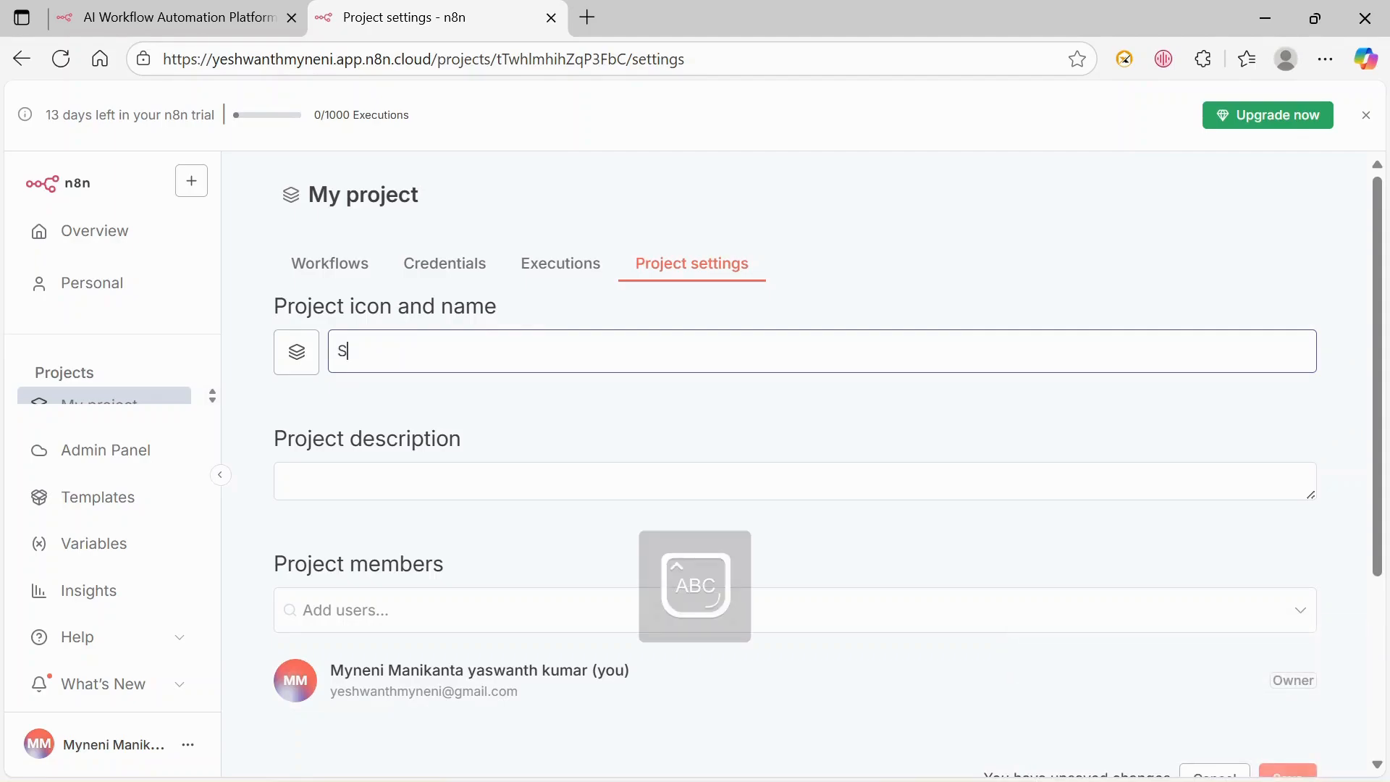
pyautogui.write('earchgent')
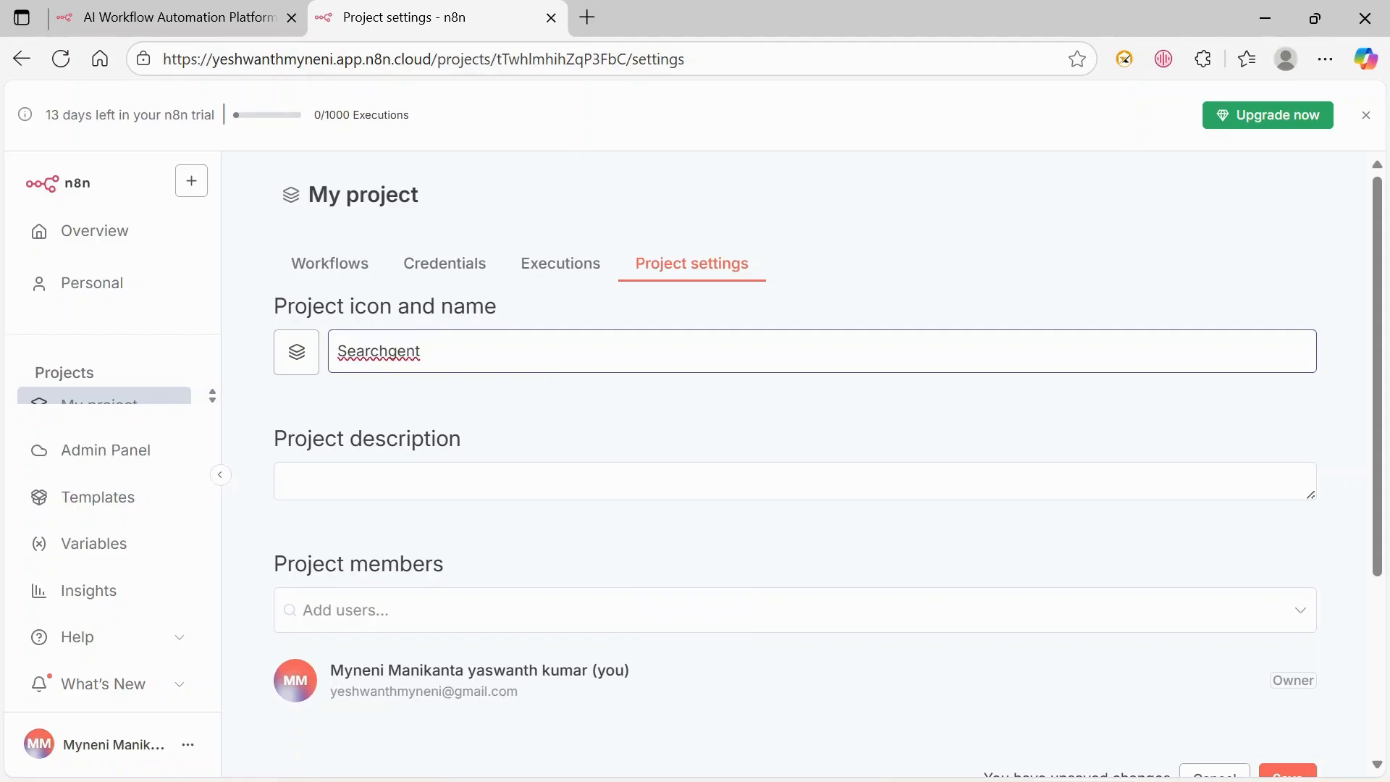
pyautogui.click(388, 351)
pyautogui.write('a')
pyautogui.press('Left')
pyautogui.scroll(-2, 921, 589)
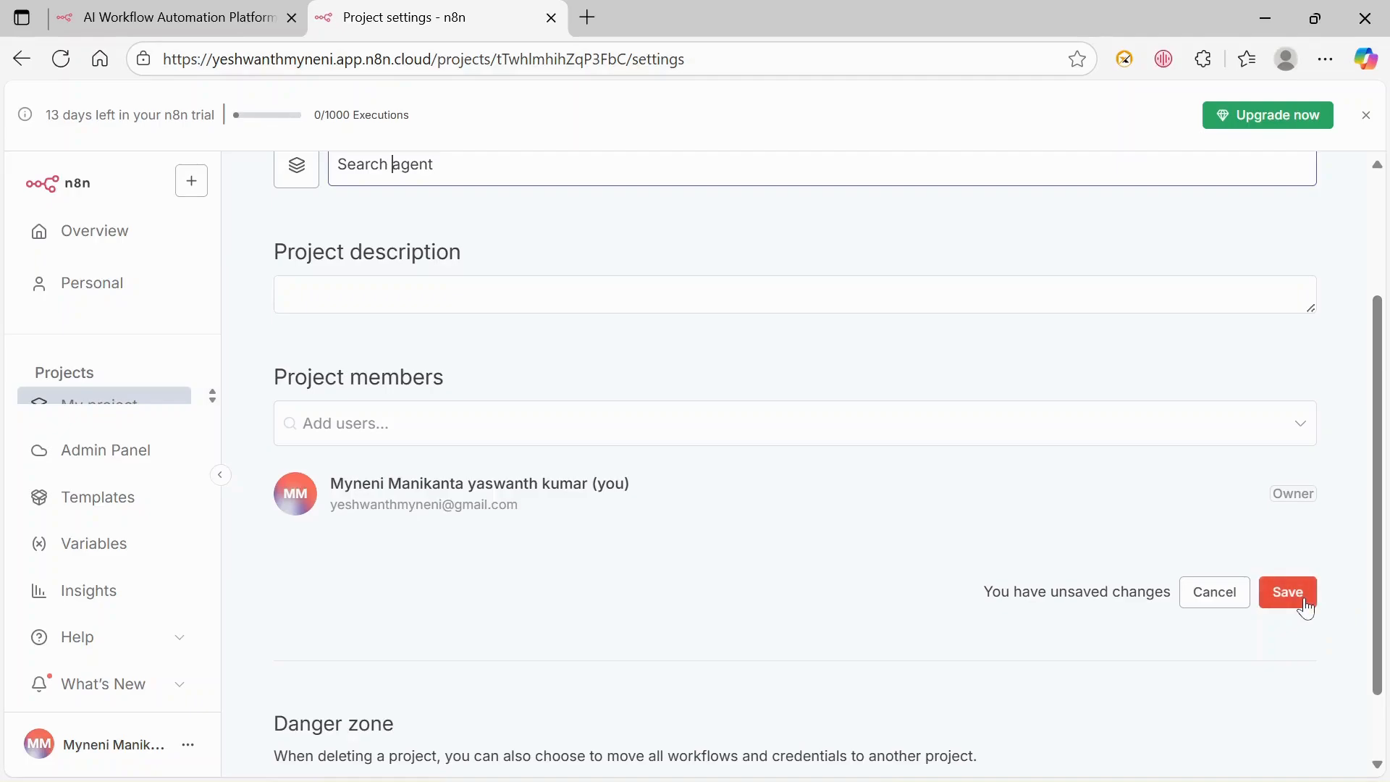
pyautogui.click(1304, 600)
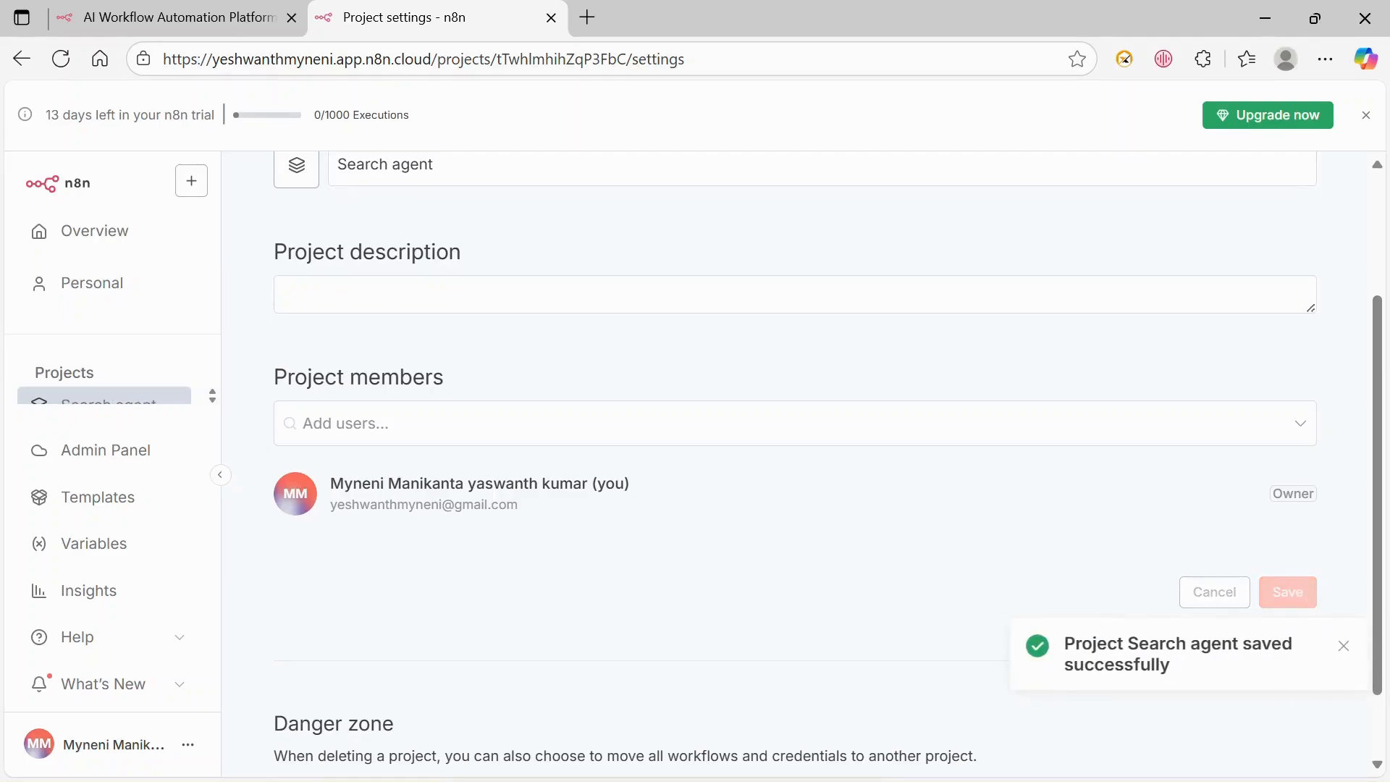
# Open the Search agent project and start a new workflow from scratch.
pyautogui.scroll(2, 740, 260)
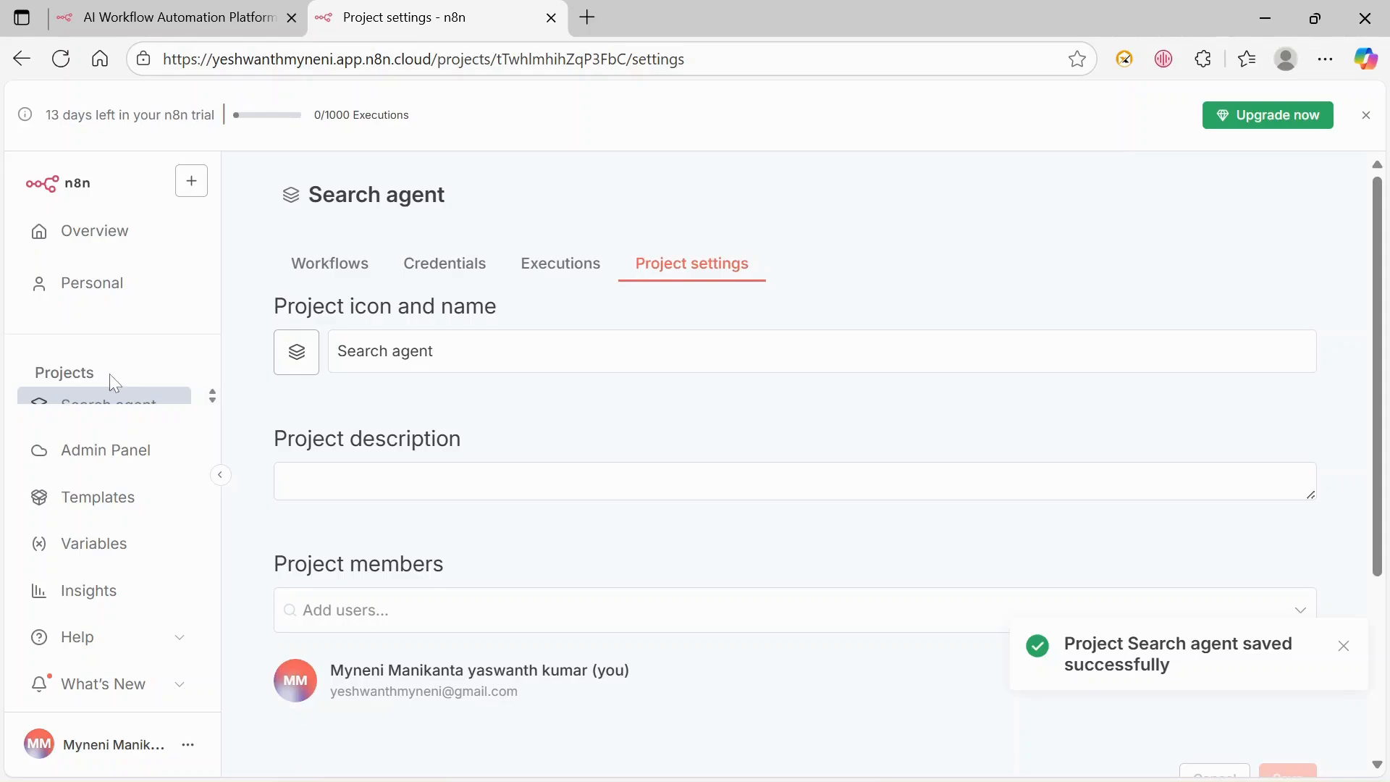
pyautogui.click(210, 402)
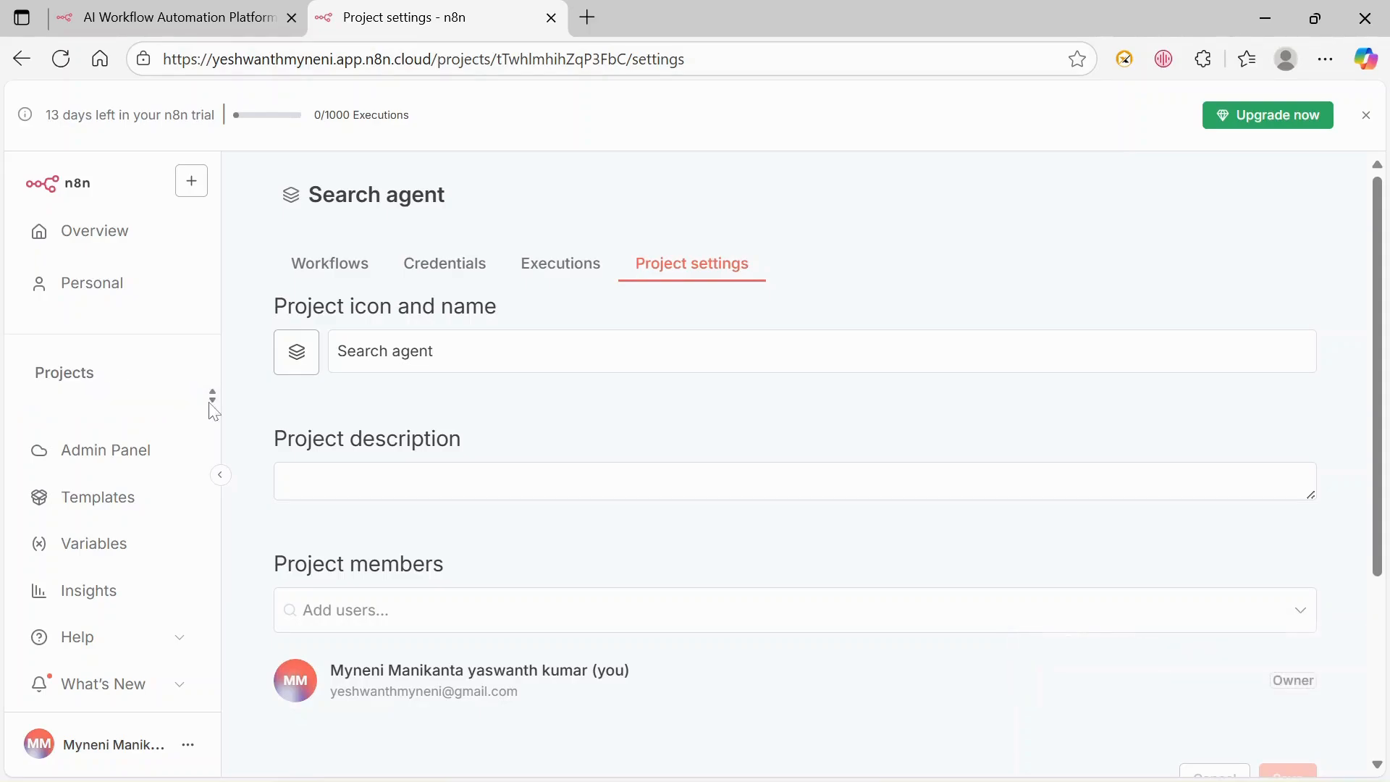
pyautogui.click(212, 393)
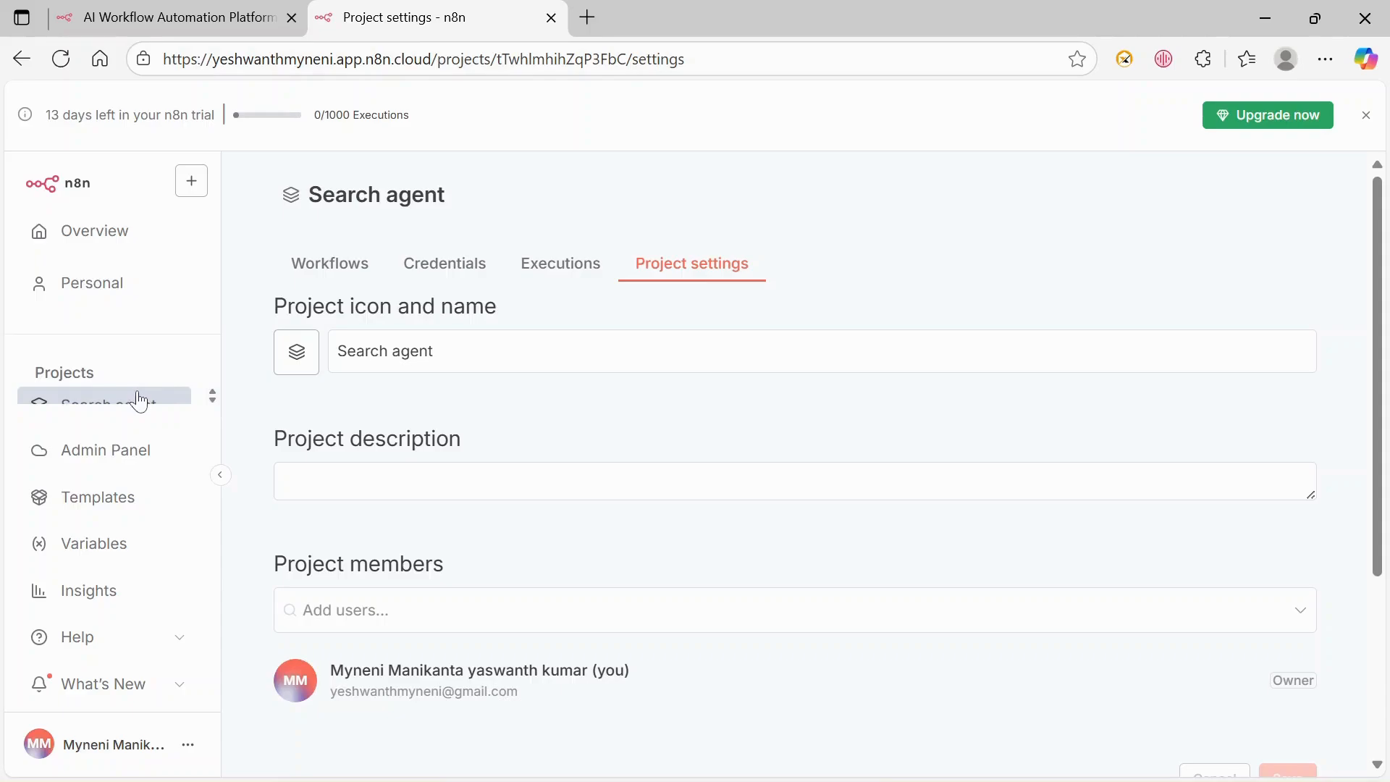
pyautogui.click(138, 400)
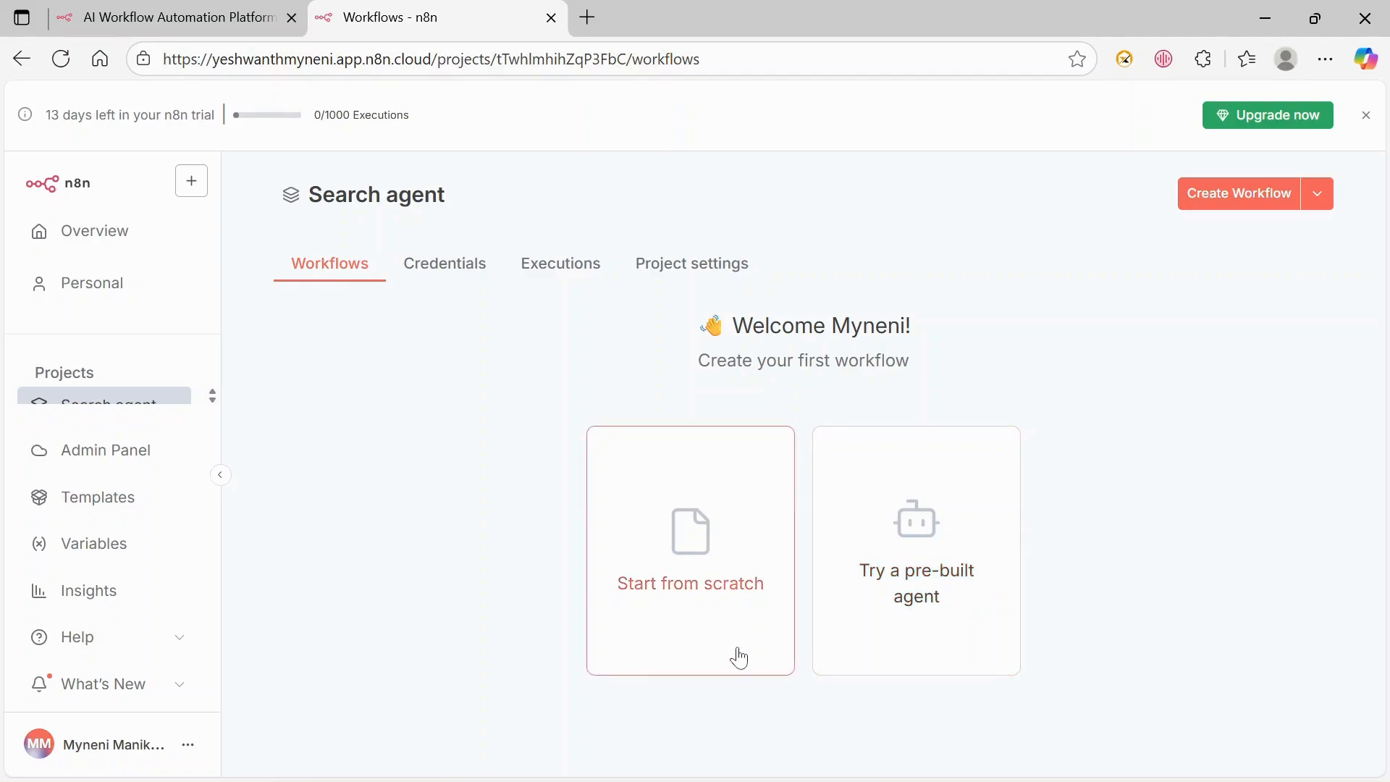
pyautogui.click(697, 542)
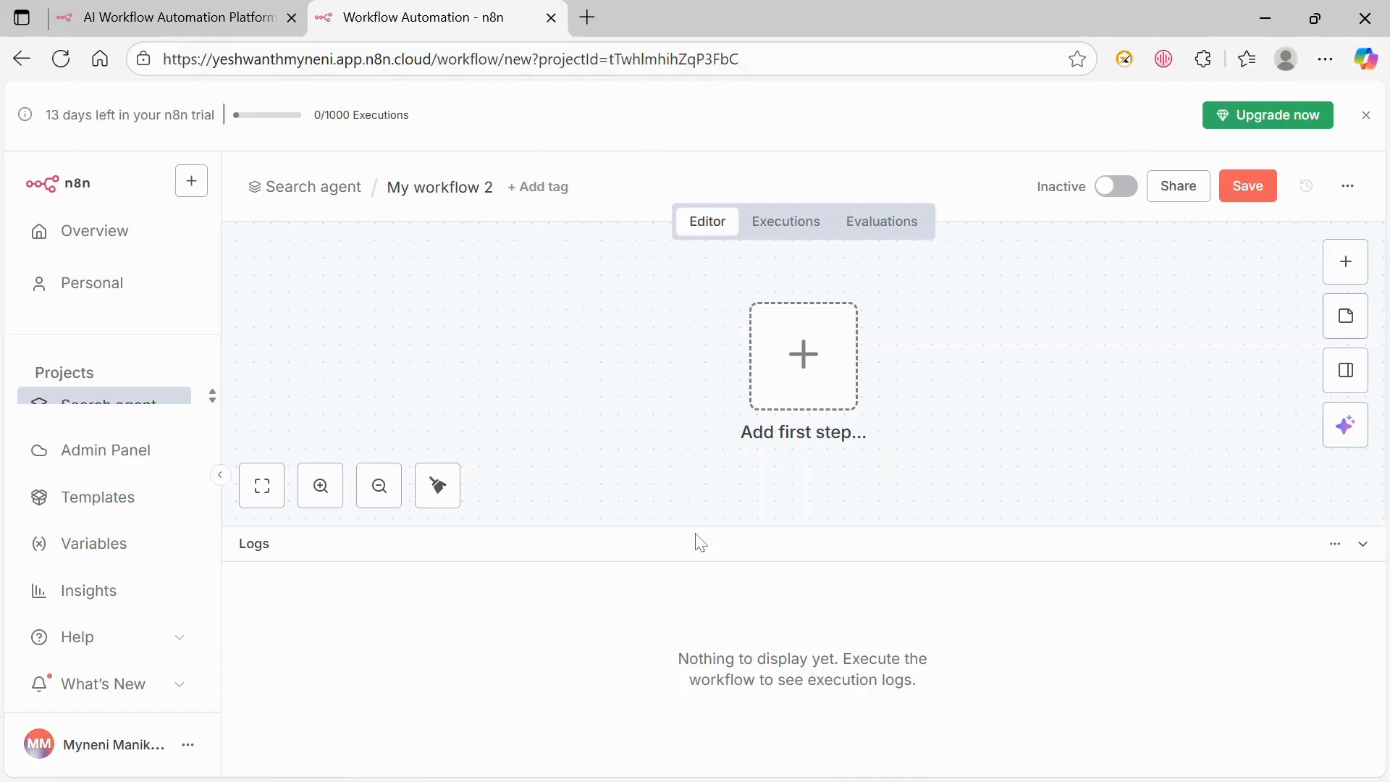
# Add a Chat Trigger as the workflow's first step and shift its node toward the left side of the canvas.
pyautogui.click(818, 380)
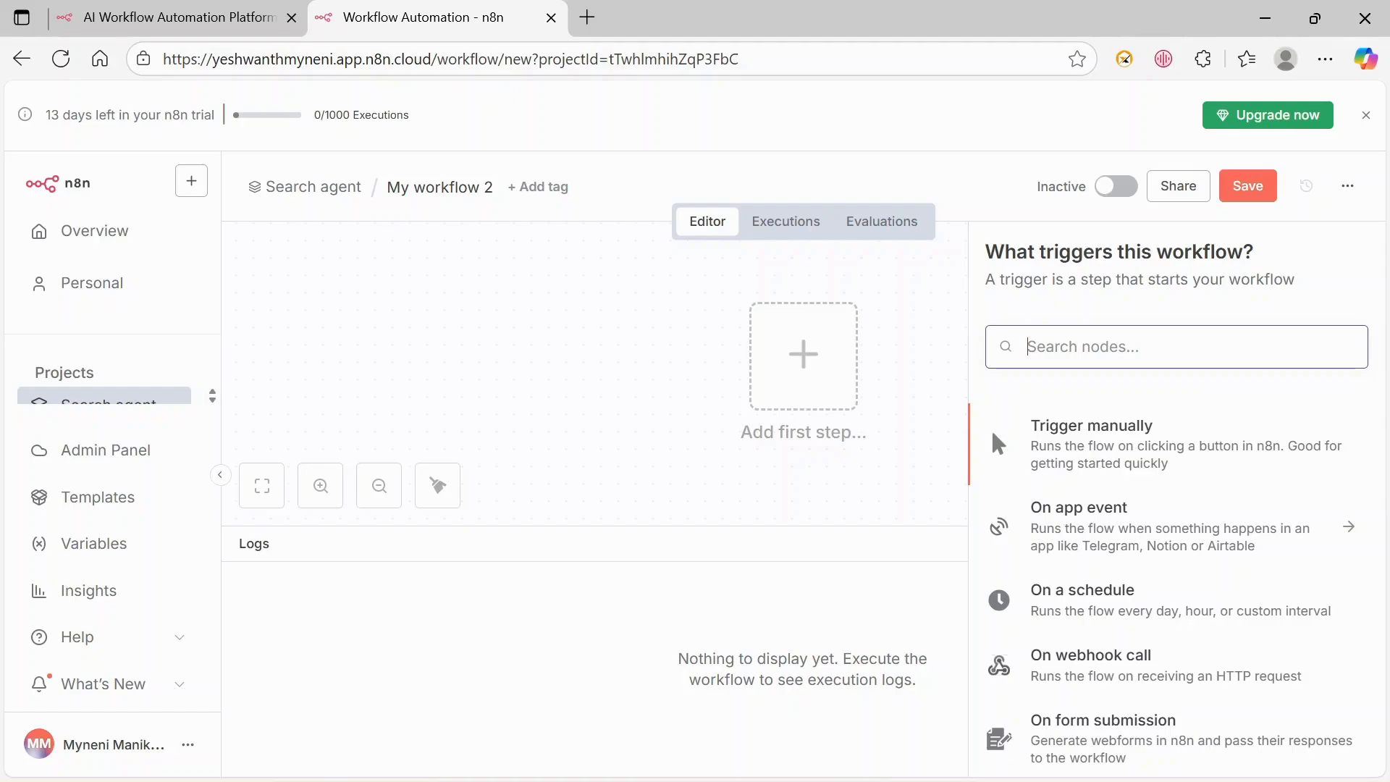
pyautogui.write('chat')
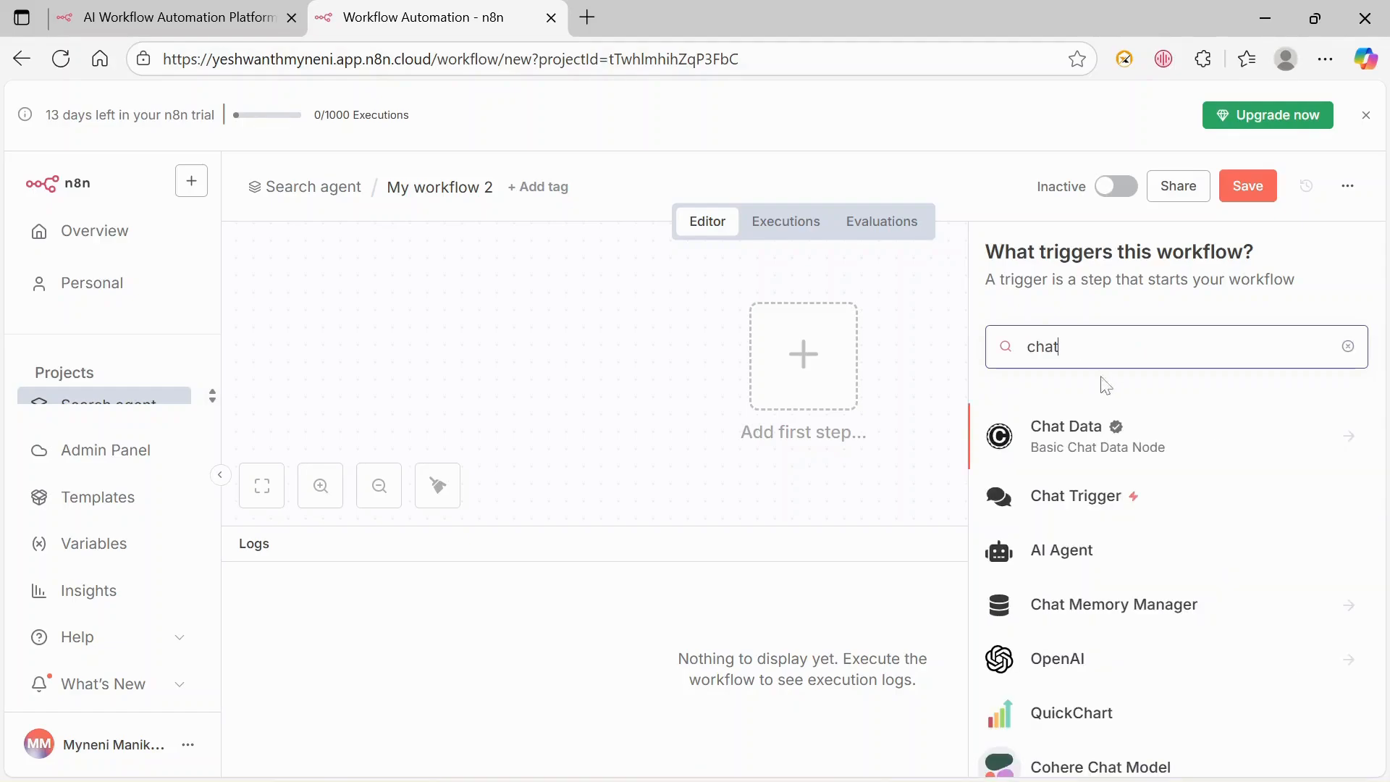
pyautogui.click(1102, 510)
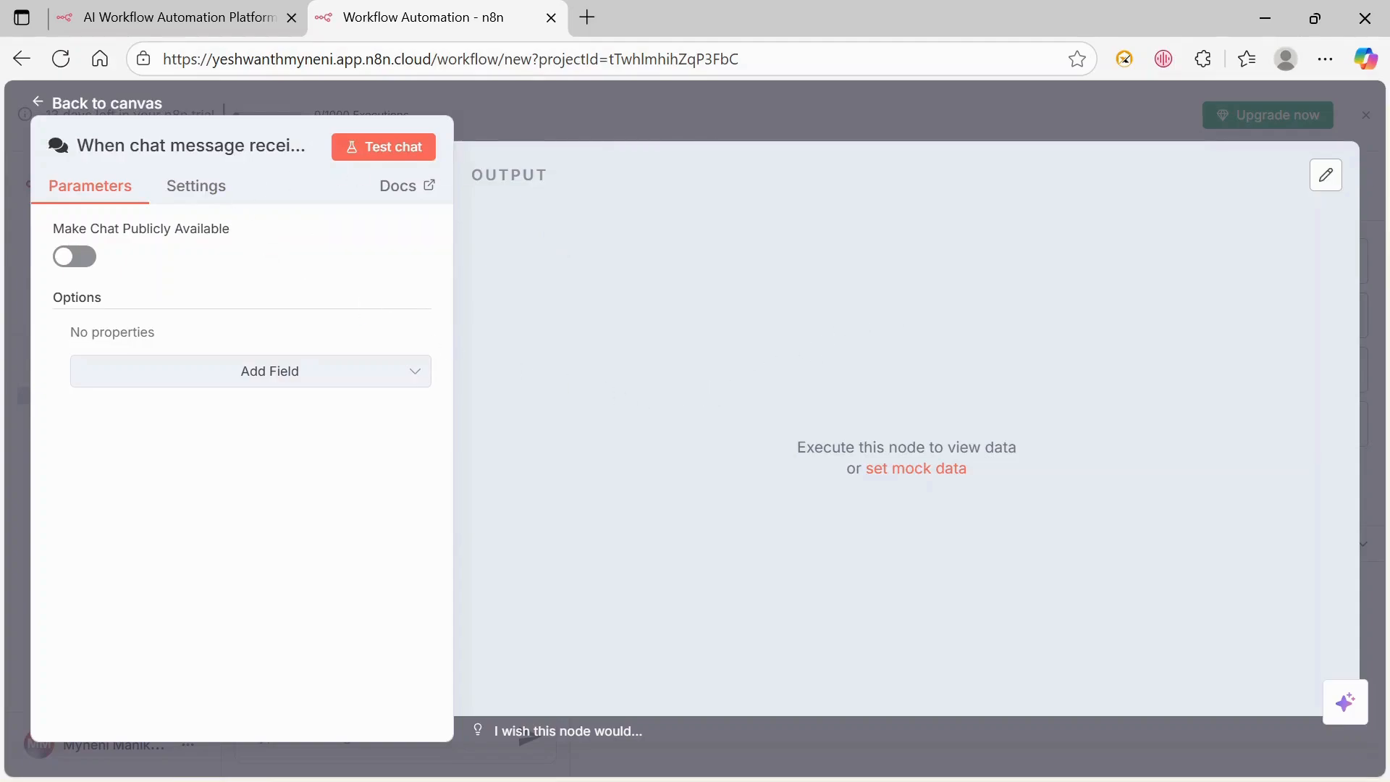
pyautogui.click(121, 106)
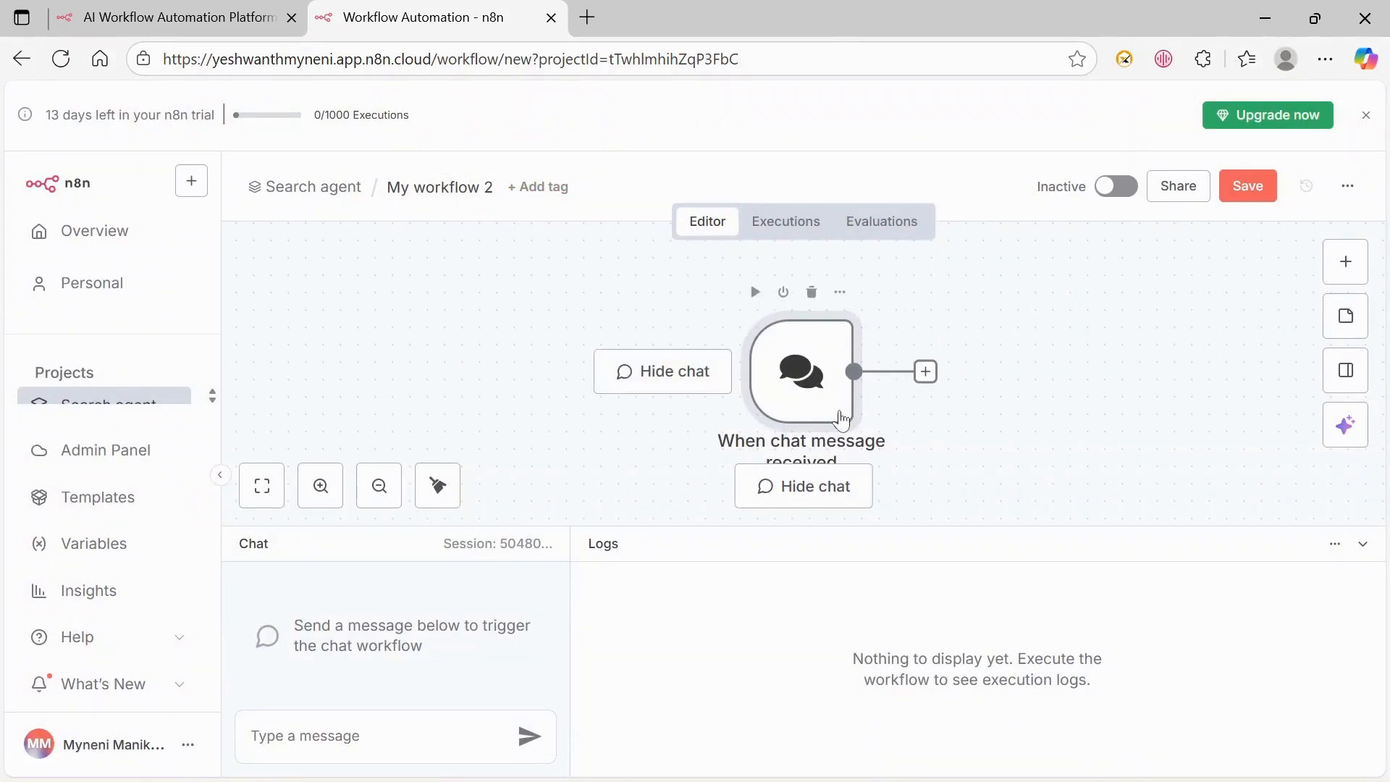
pyautogui.moveTo(813, 413); pyautogui.dragTo(611, 366)
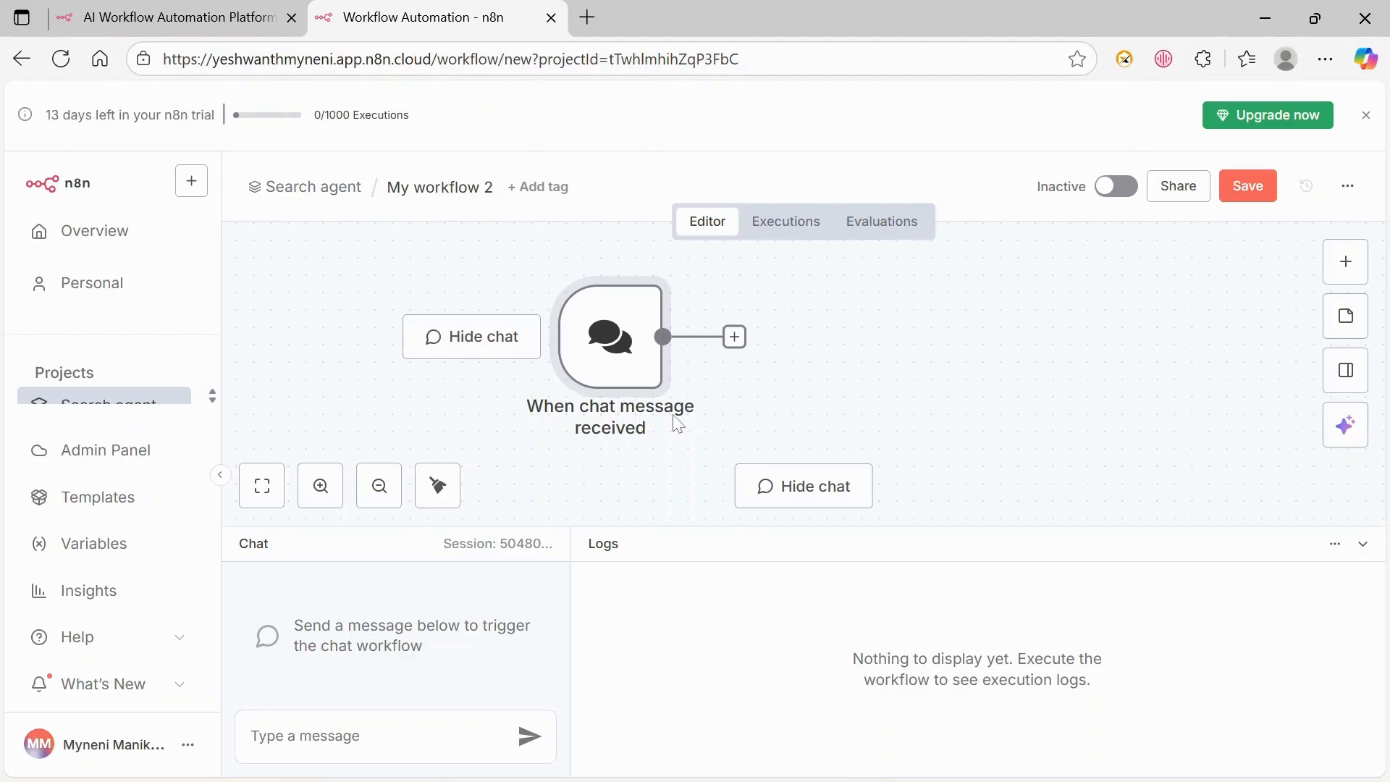
# Add an AI Agent node connected after the chat trigger, keeping its default parameters.
pyautogui.click(734, 337)
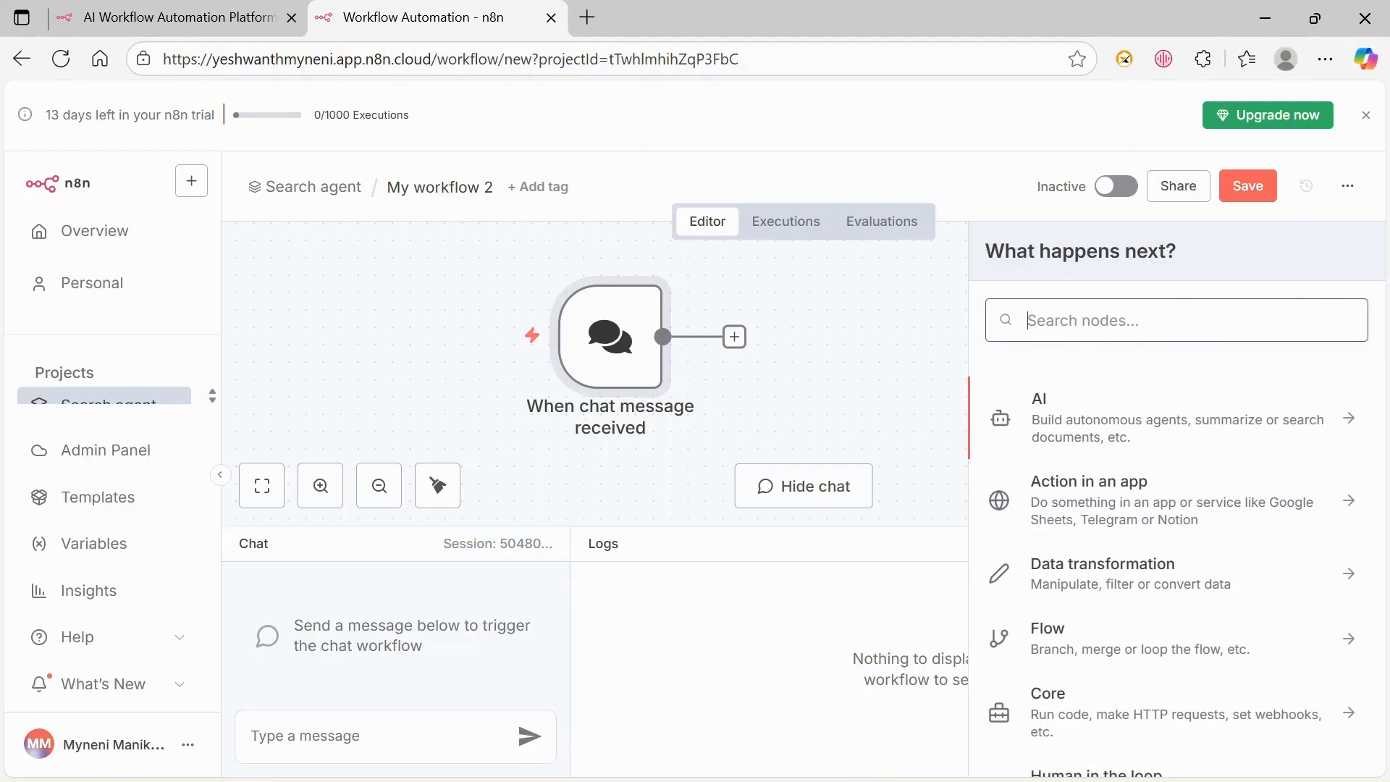
pyautogui.write('ai')
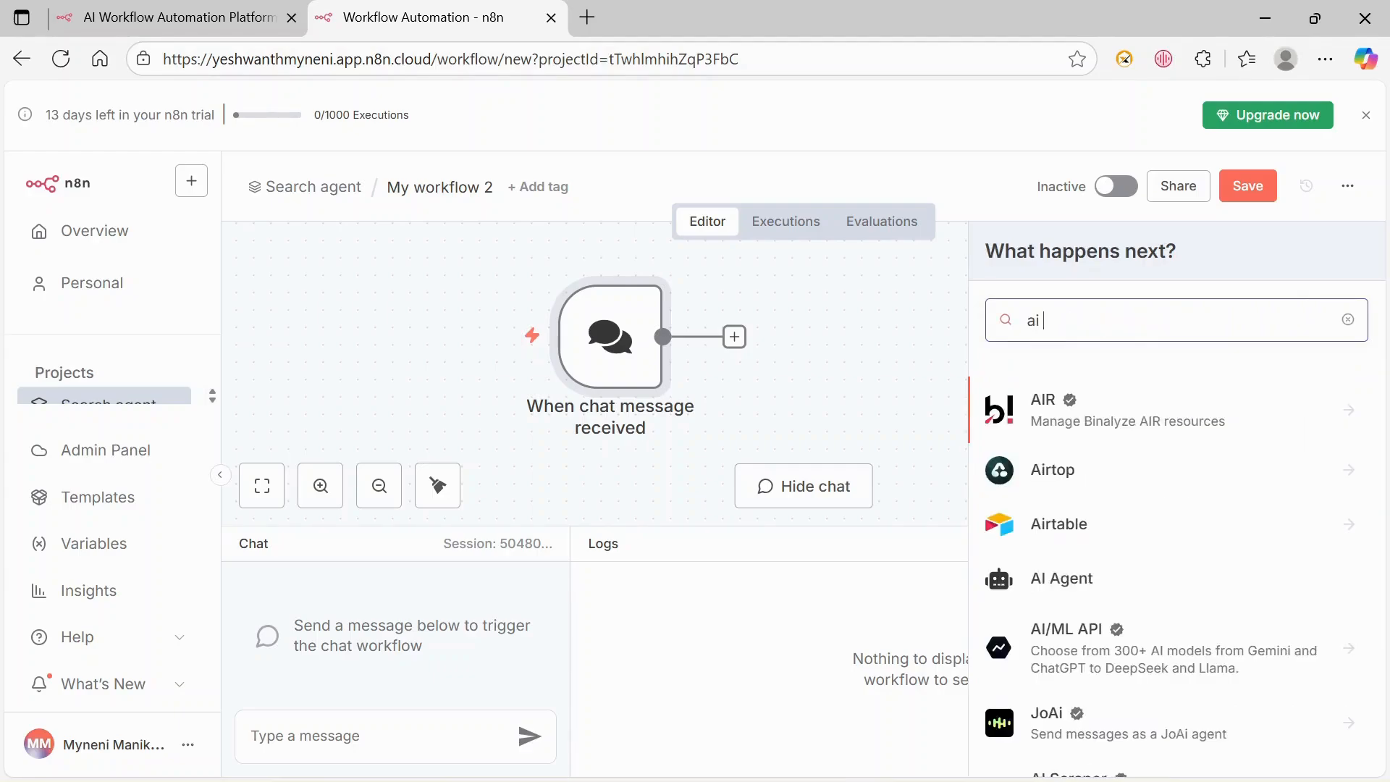
pyautogui.write(' agent')
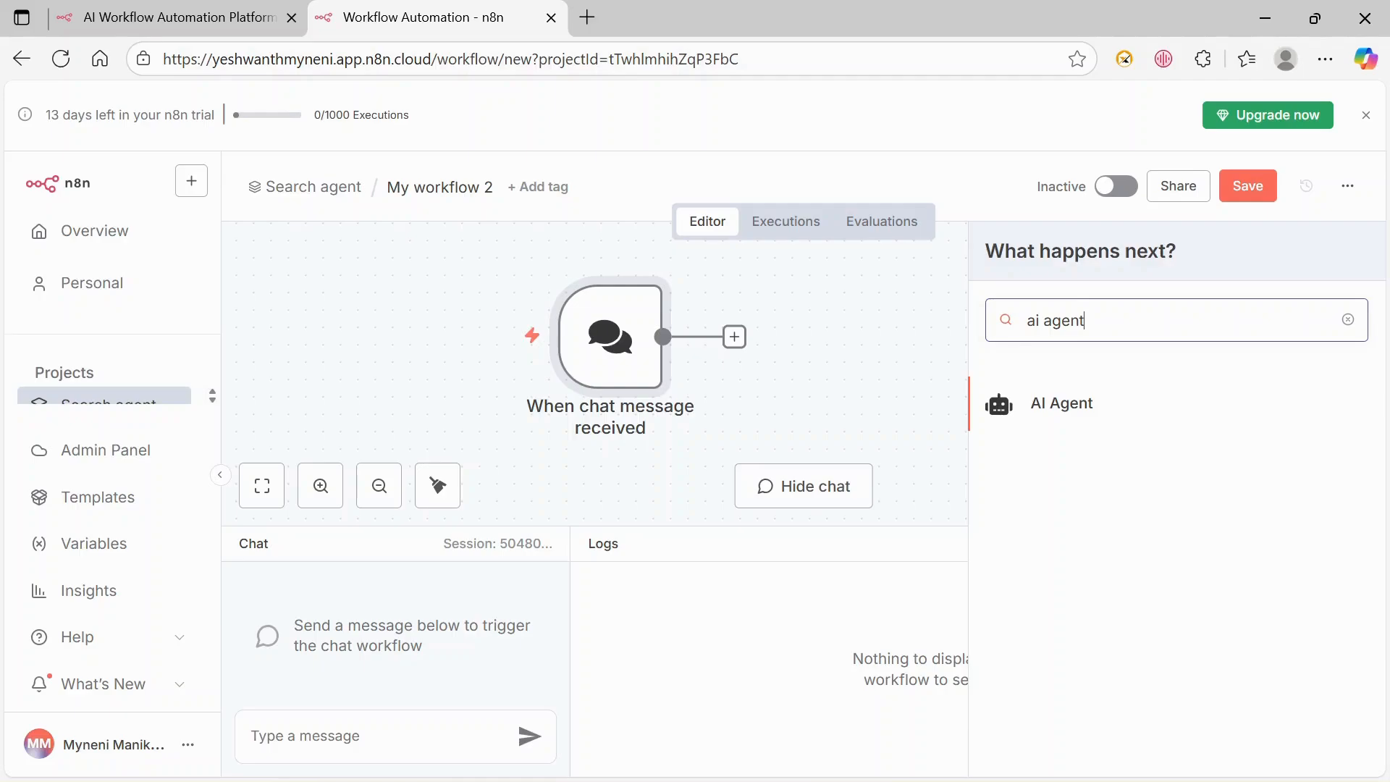
pyautogui.click(1071, 412)
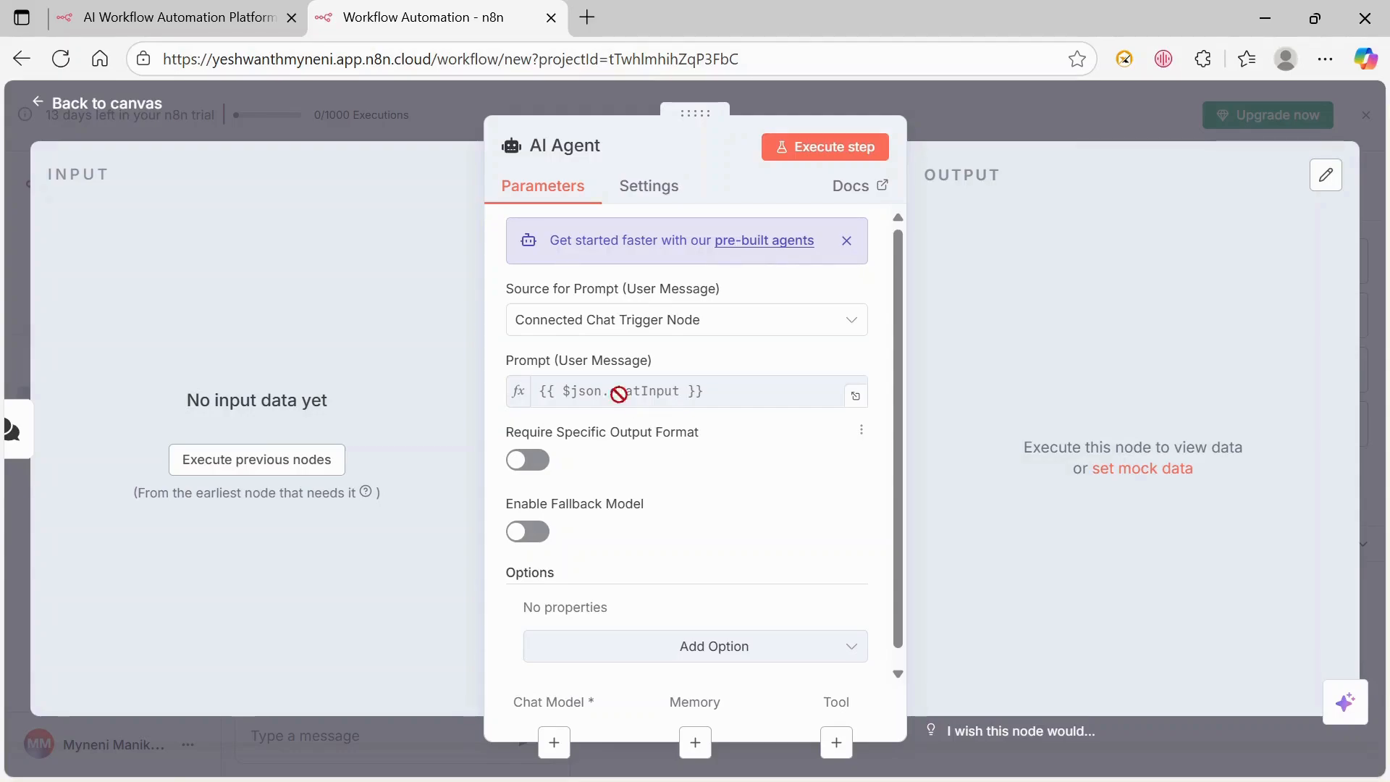
pyautogui.click(116, 109)
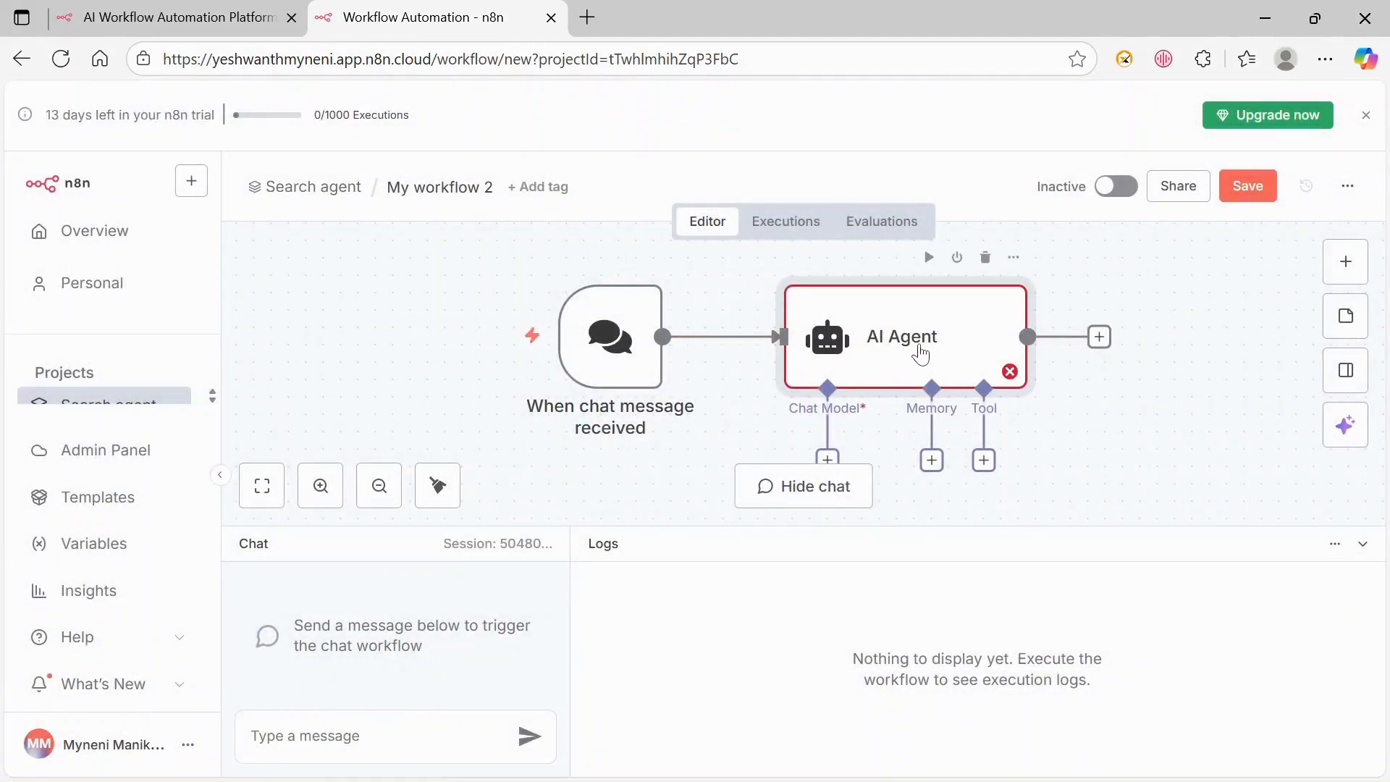
# Attach a Google Gemini Chat Model to the AI Agent's chat model connection.
pyautogui.scroll(-1, 893, 375)
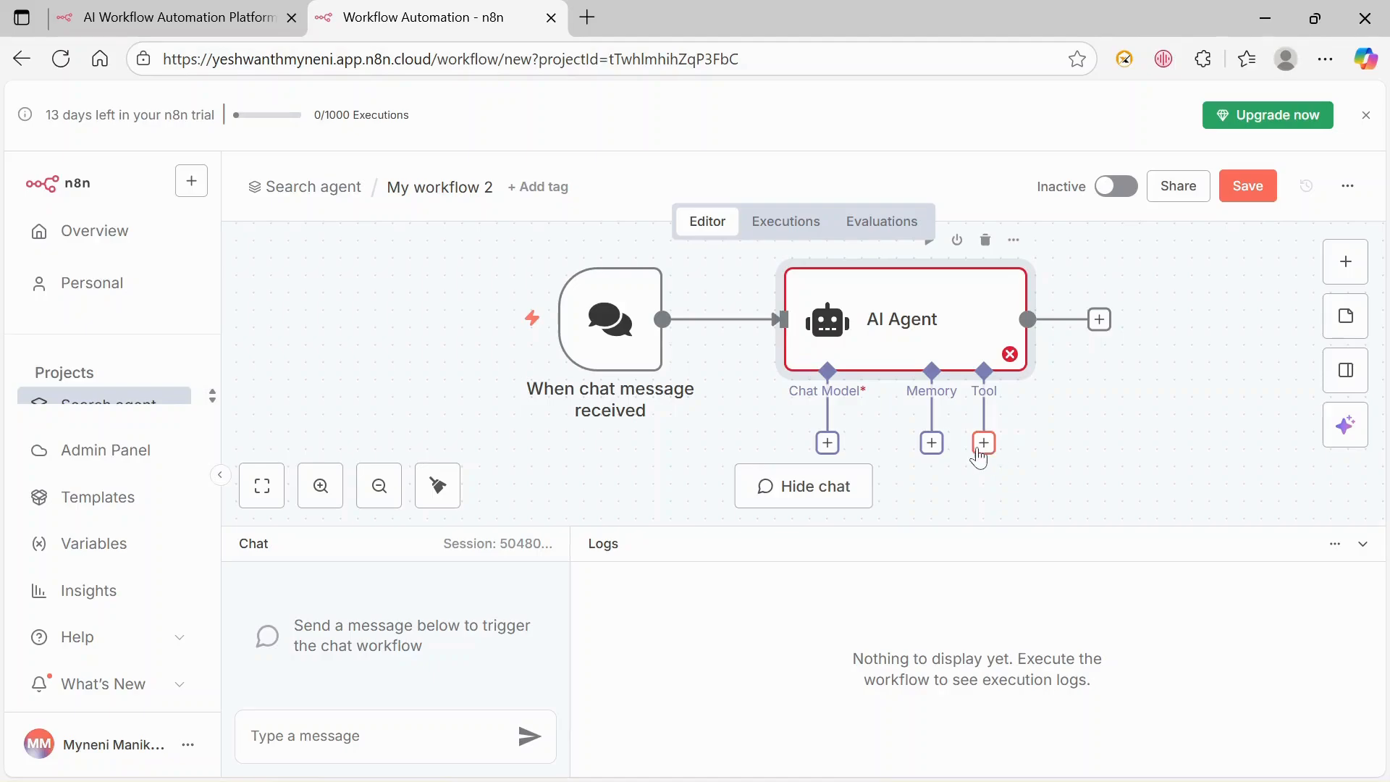
pyautogui.click(827, 443)
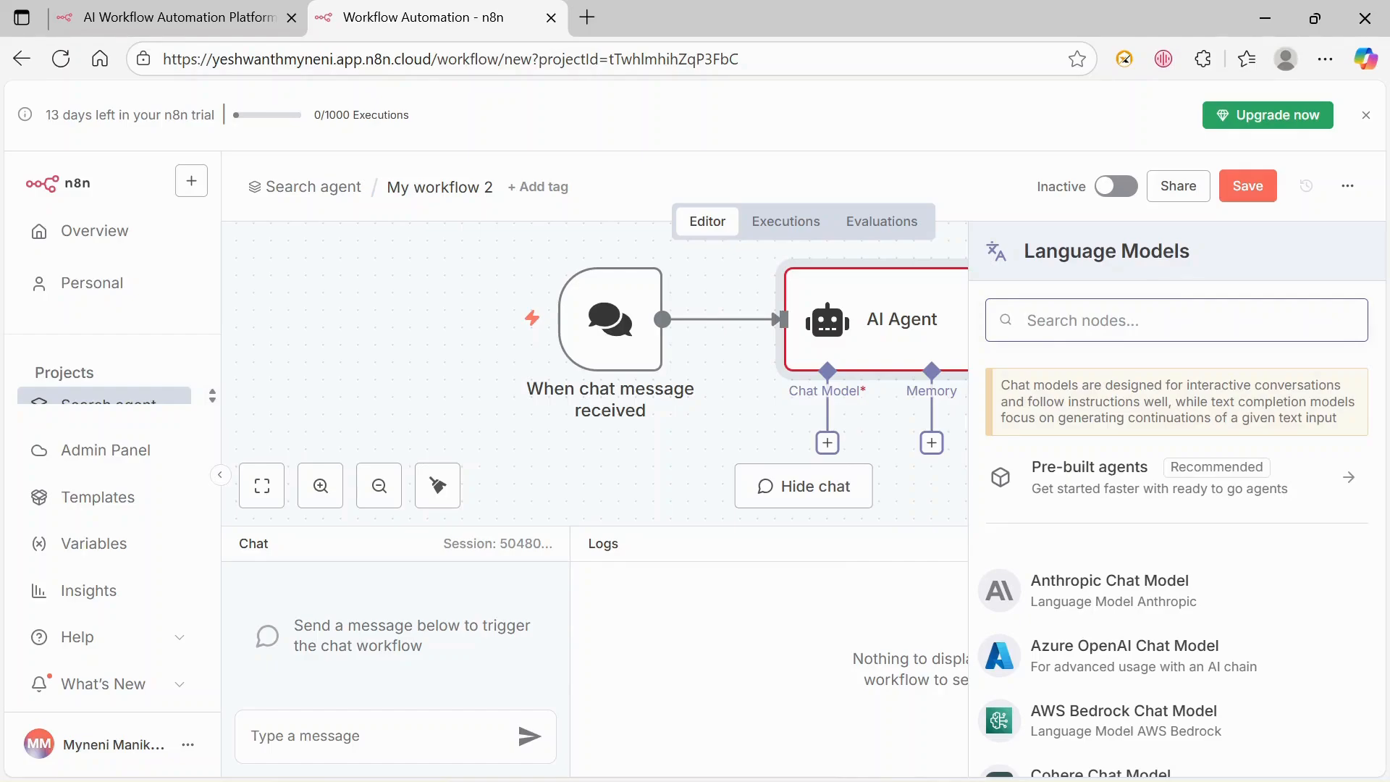
pyautogui.write('goo')
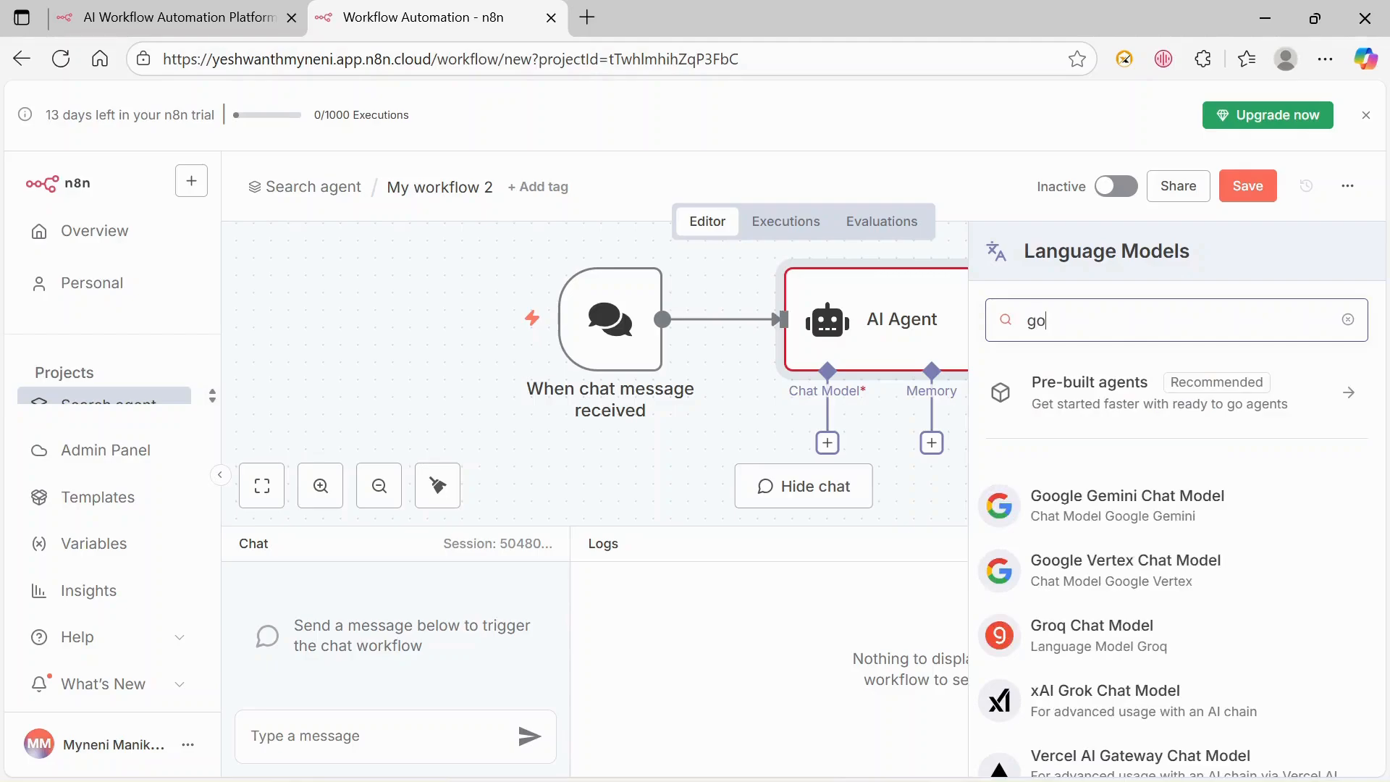
pyautogui.click(1153, 515)
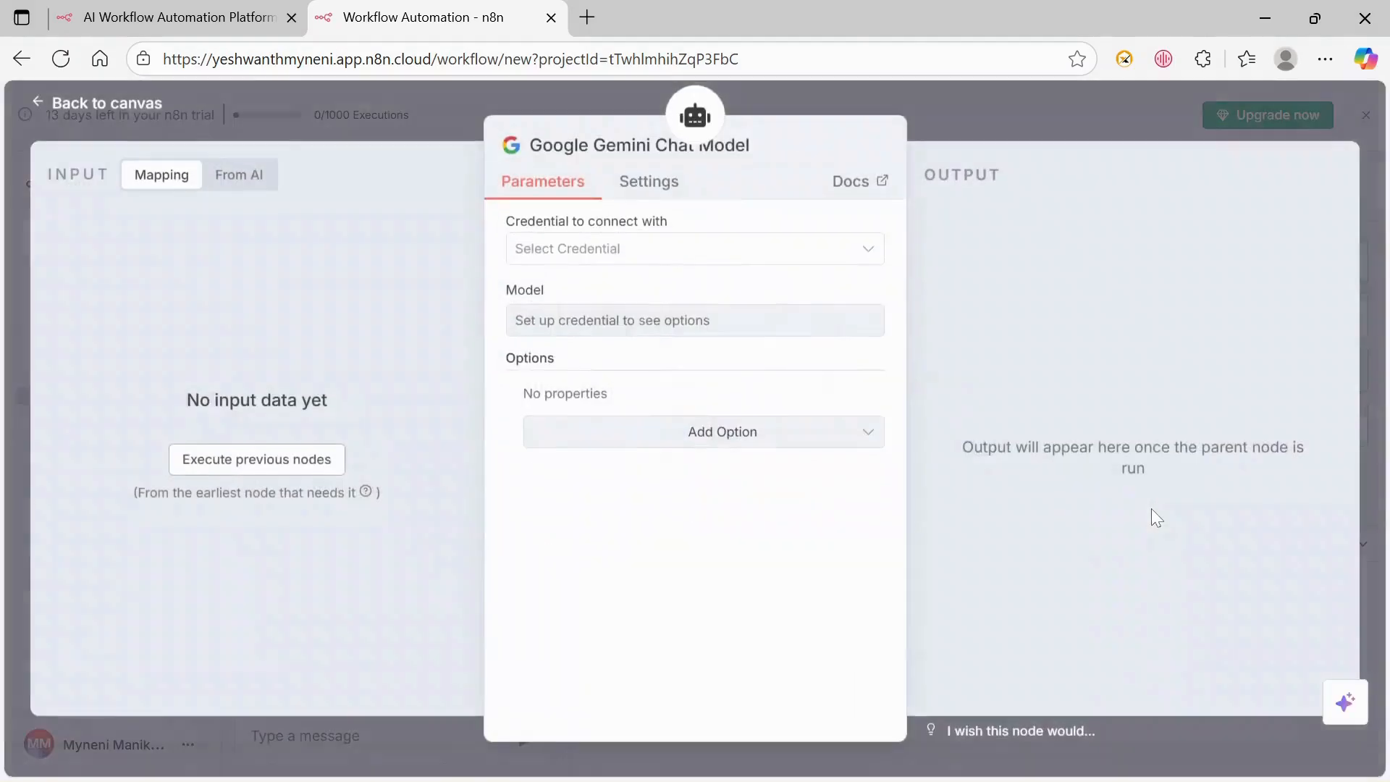
# Create a new credential for the Google Gemini Chat Model and paste the API key.
pyautogui.click(671, 265)
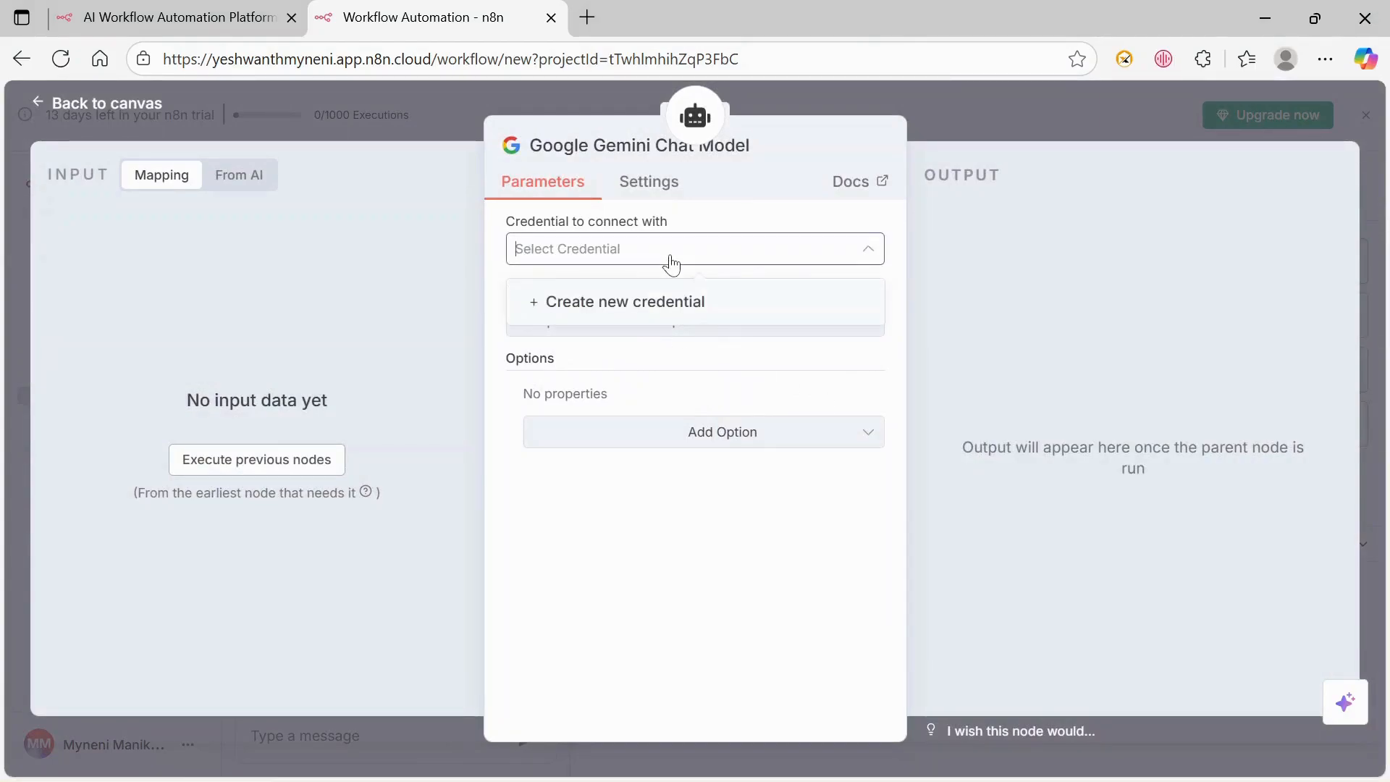
pyautogui.click(669, 301)
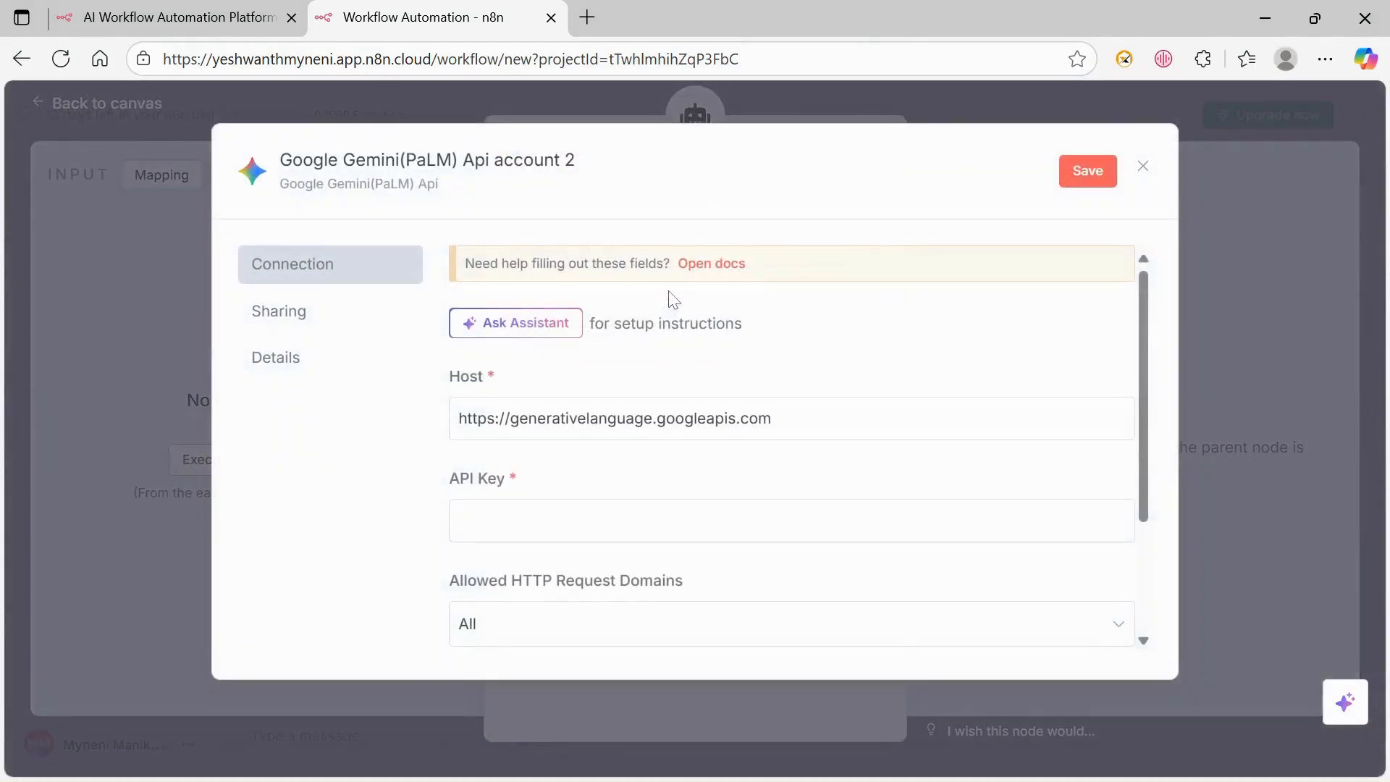
pyautogui.hotkey('ctrl', 'v')
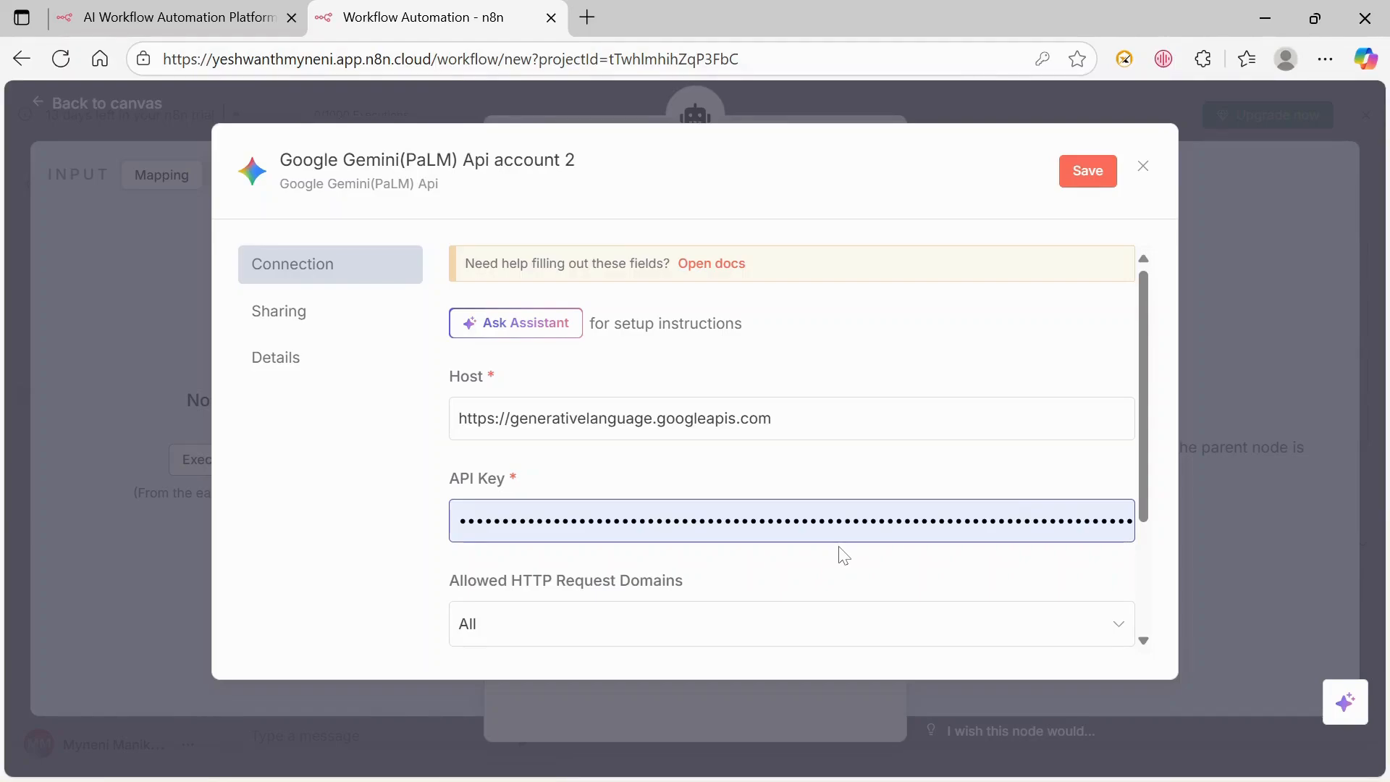
# Search the web for "google studio ai" in a new browser tab and open Google AI Studio's API keys page.
pyautogui.click(587, 18)
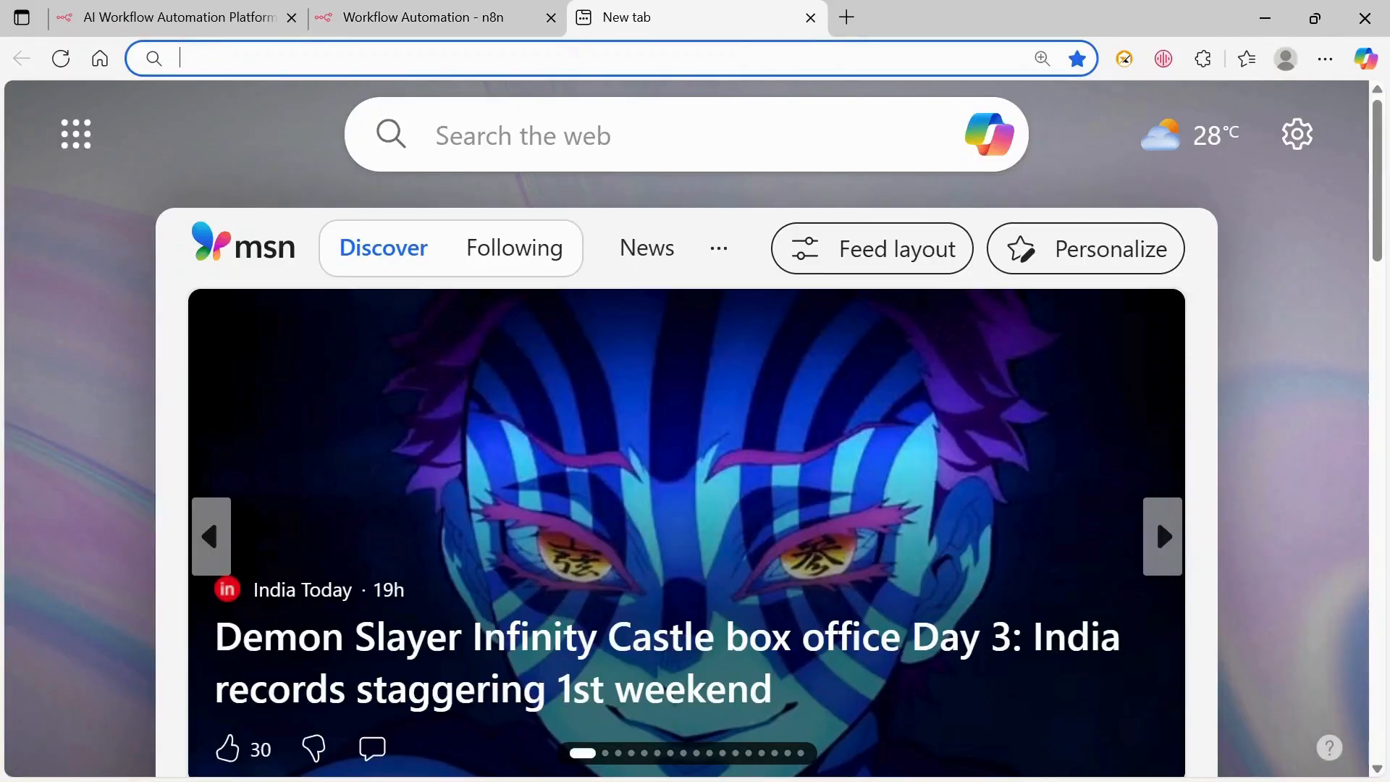
pyautogui.write('google.com/m')
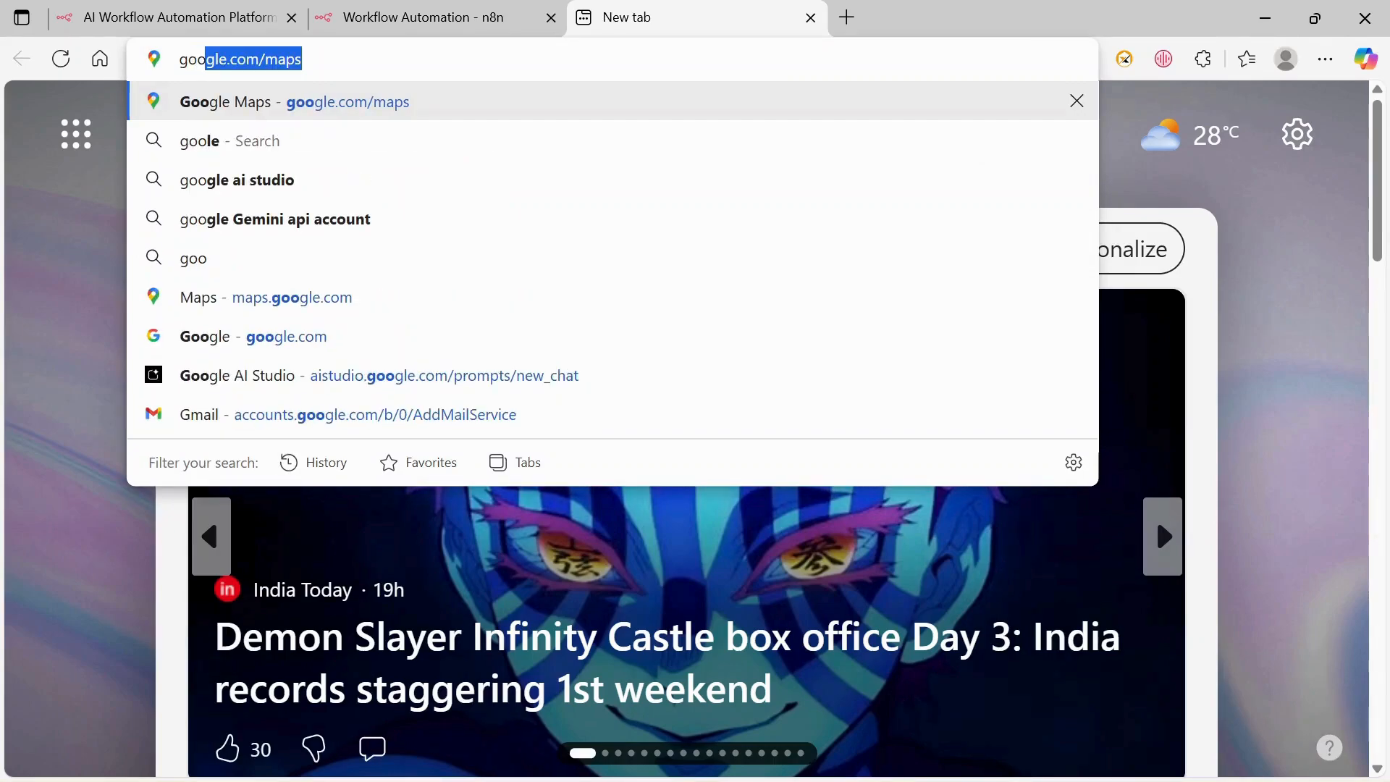
pyautogui.press('BackSpace')
pyautogui.press('BackSpace')
pyautogui.press('BackSpace')
pyautogui.press('BackSpace')
pyautogui.press('BackSpace')
pyautogui.press('BackSpace')
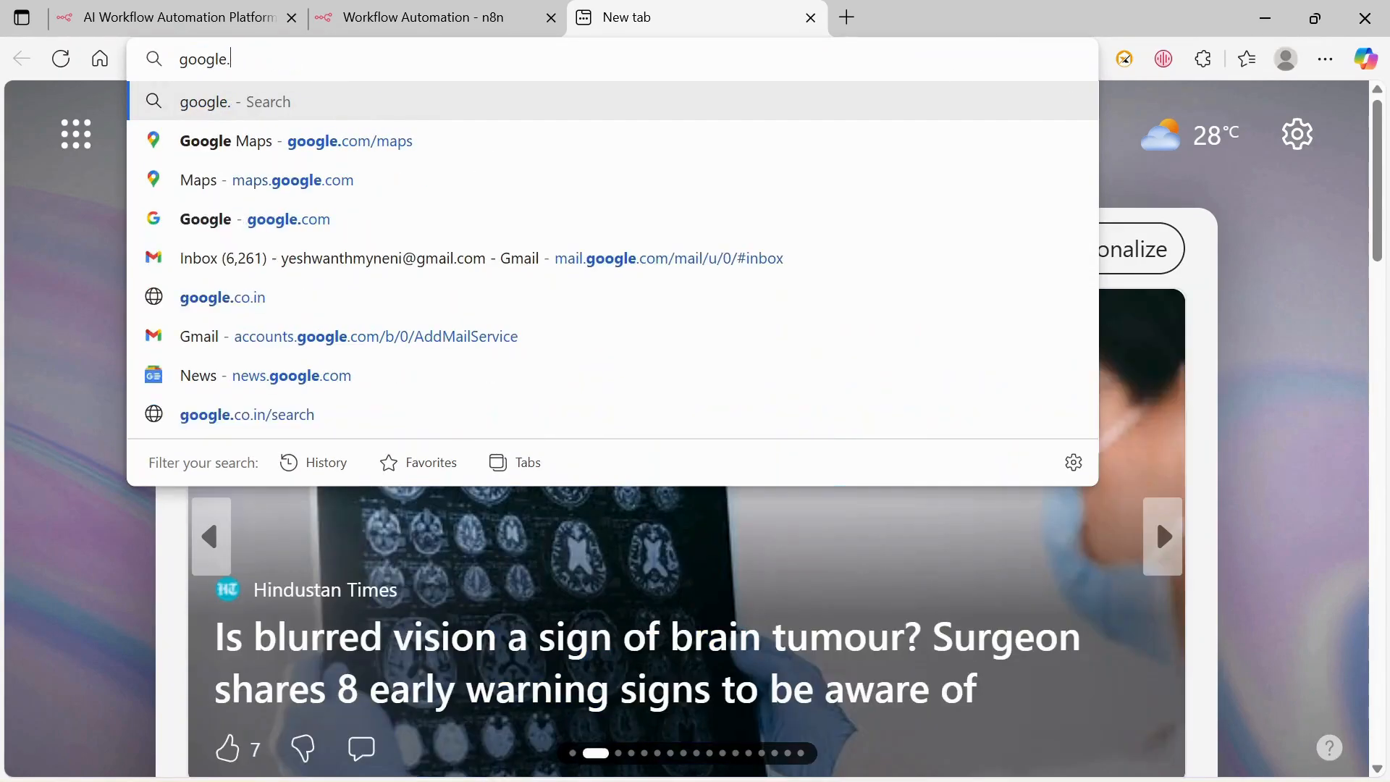
pyautogui.write('stud')
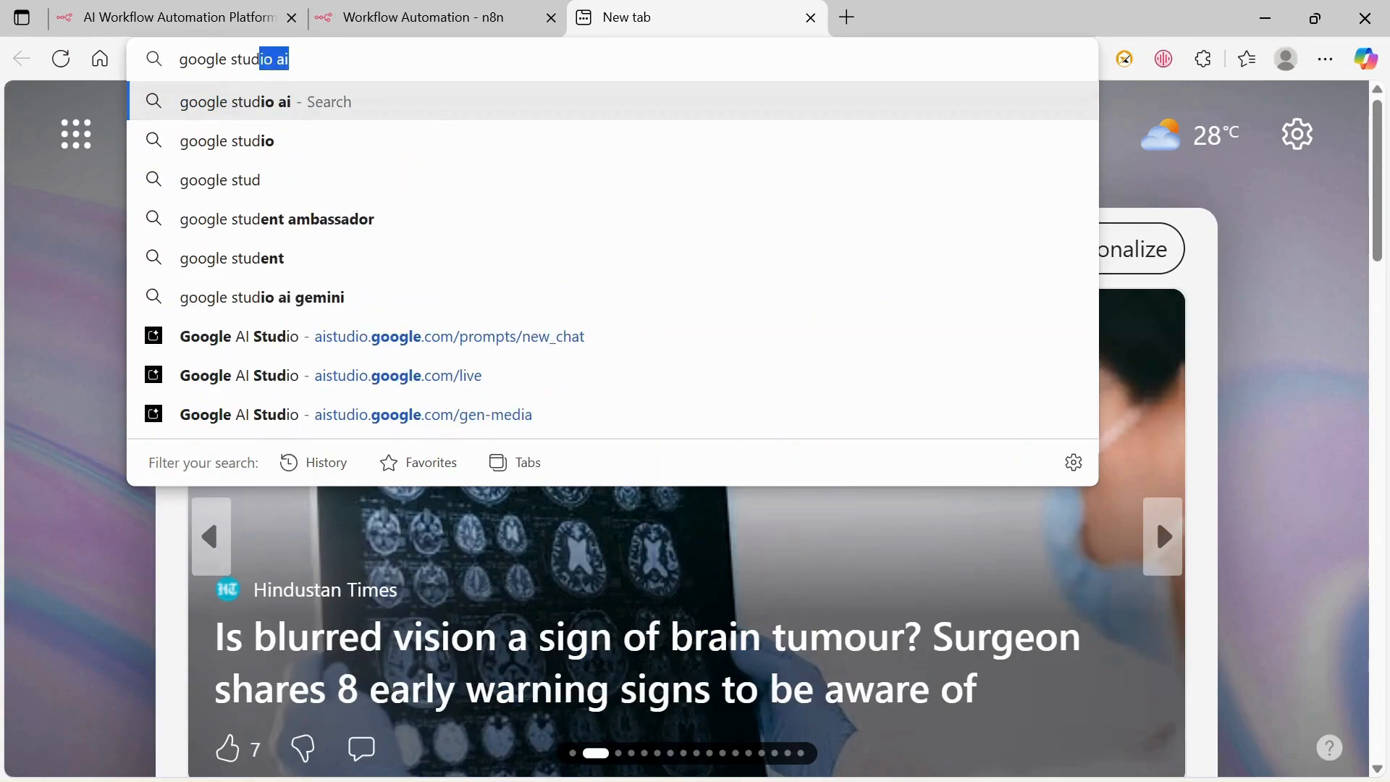
pyautogui.write('io ai')
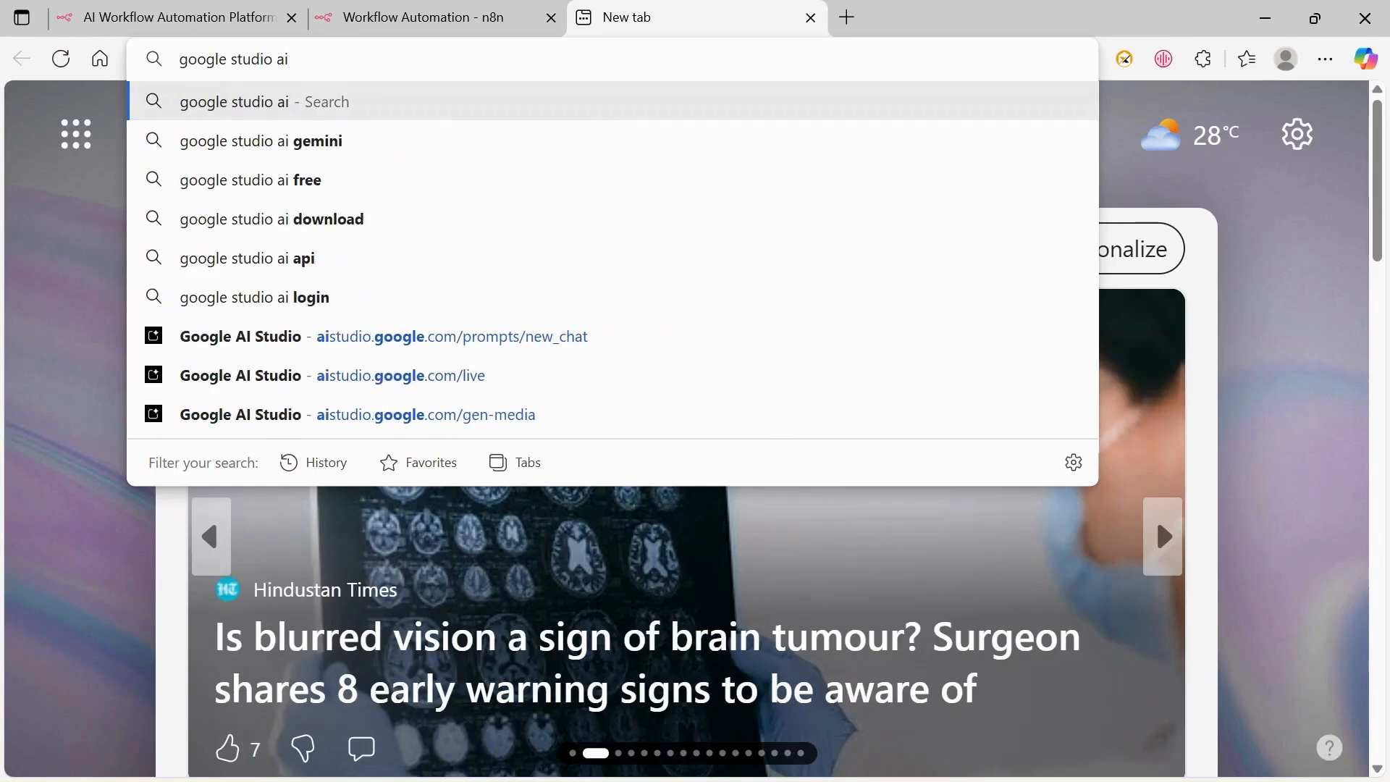
pyautogui.press('Return')
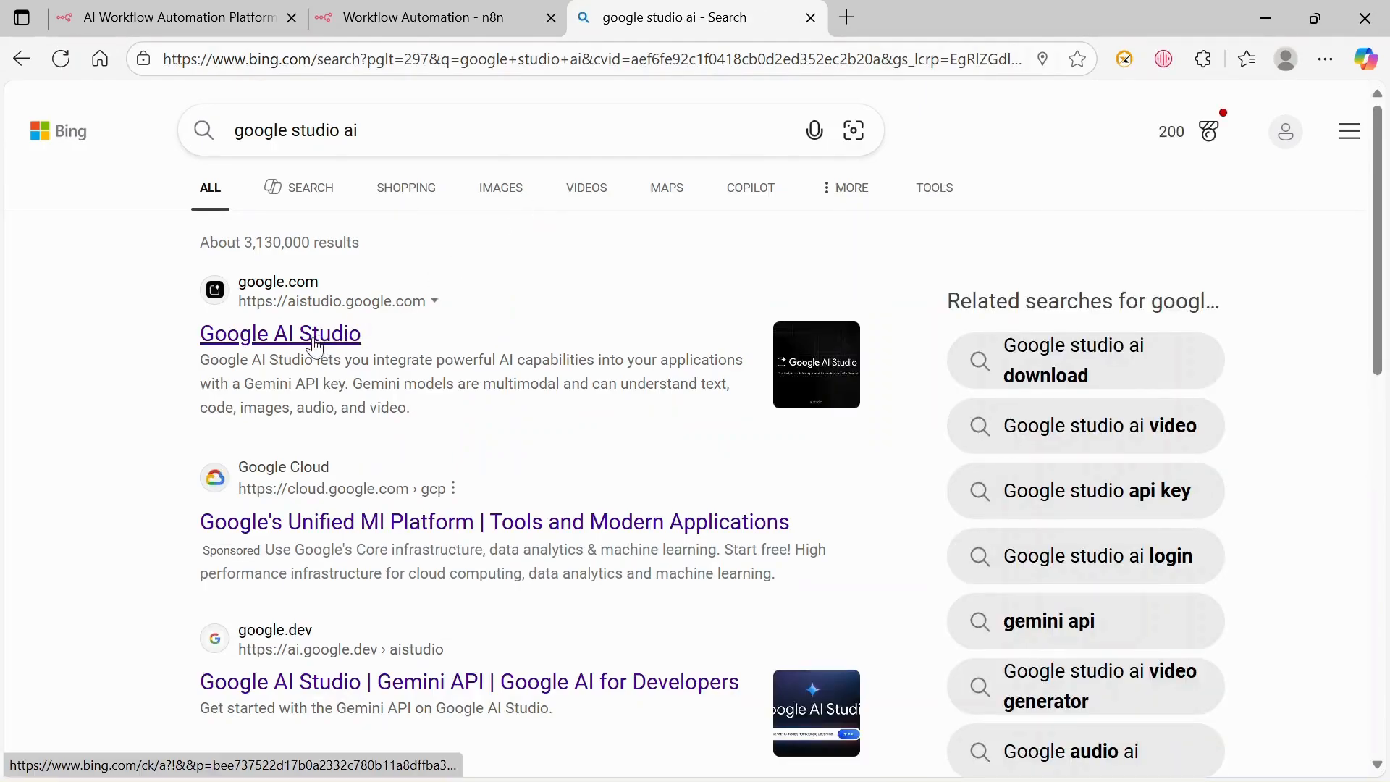
pyautogui.click(355, 331)
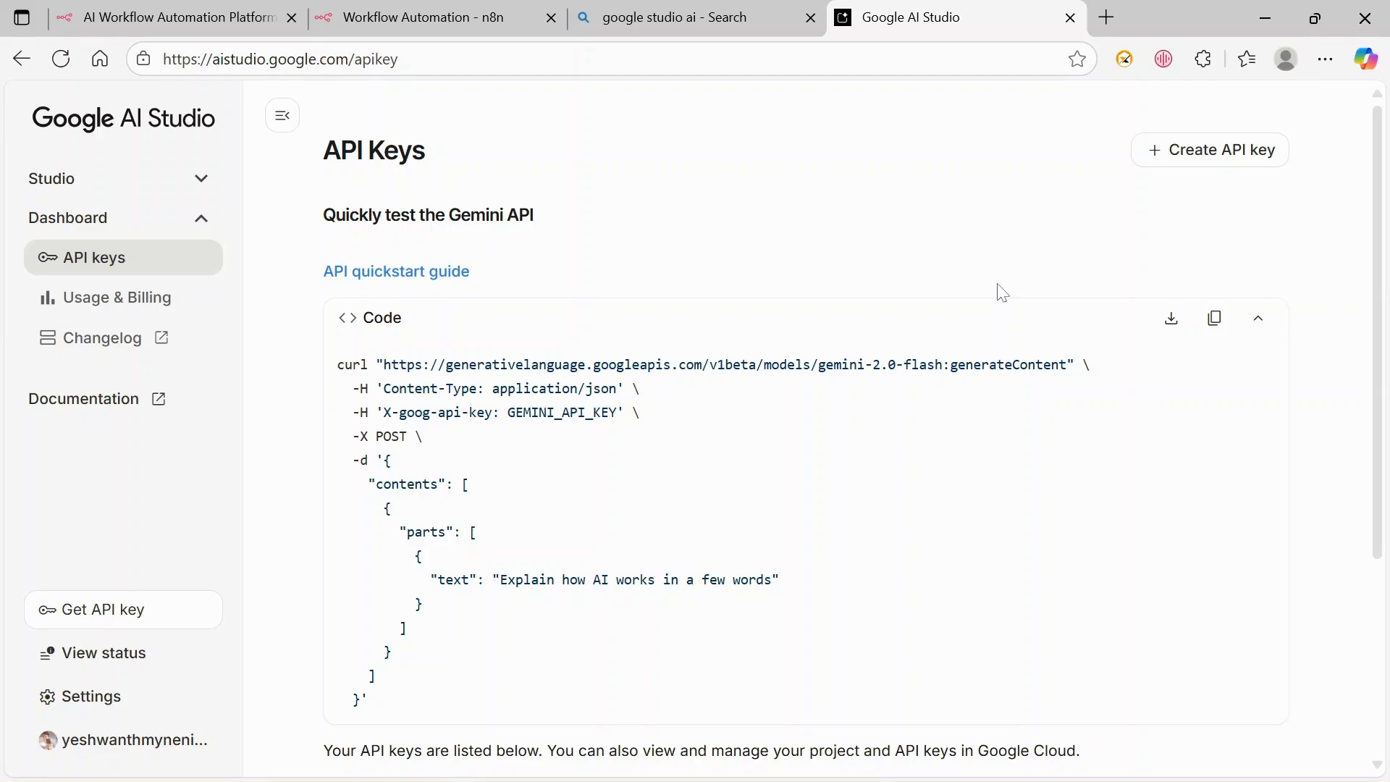
# Create an API key in the existing Gemini API project and copy the generated key.
pyautogui.click(1224, 159)
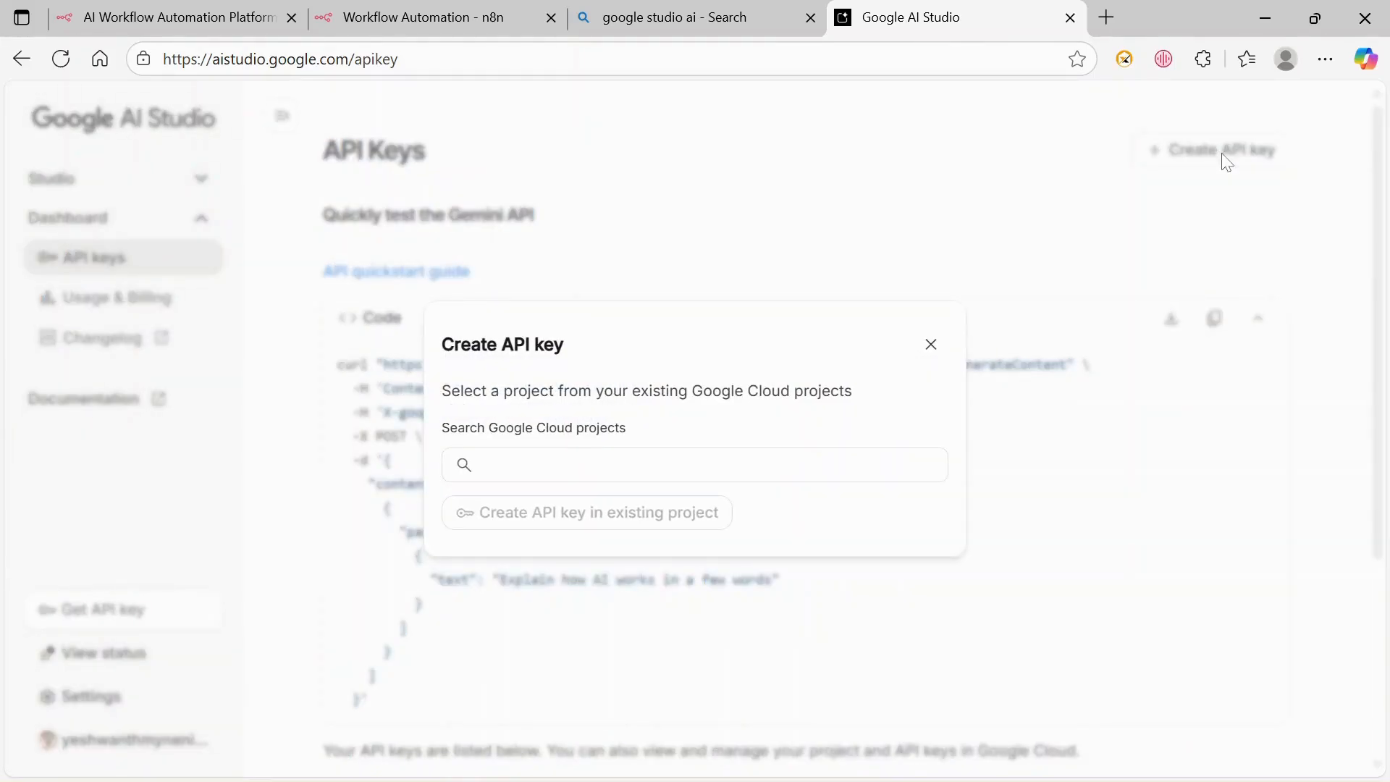
pyautogui.click(685, 452)
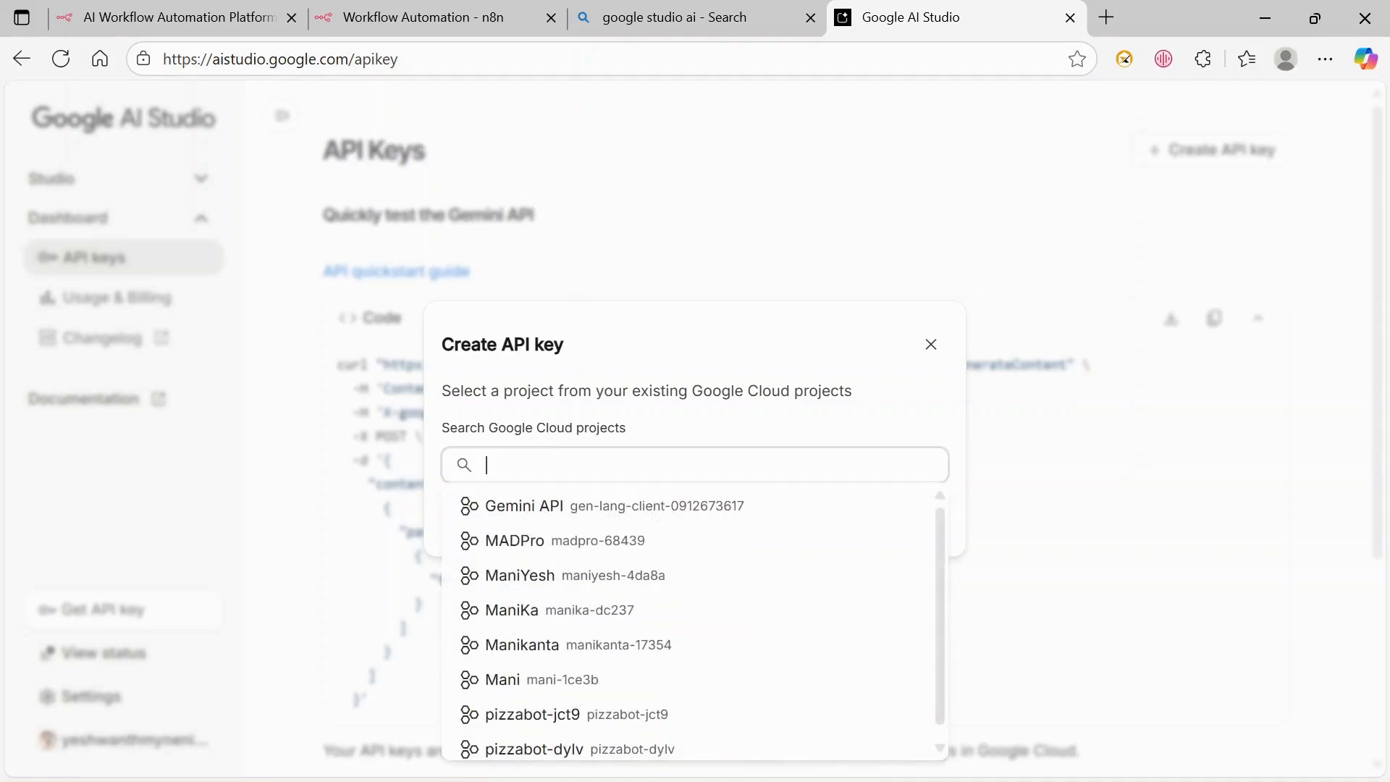
pyautogui.write('se')
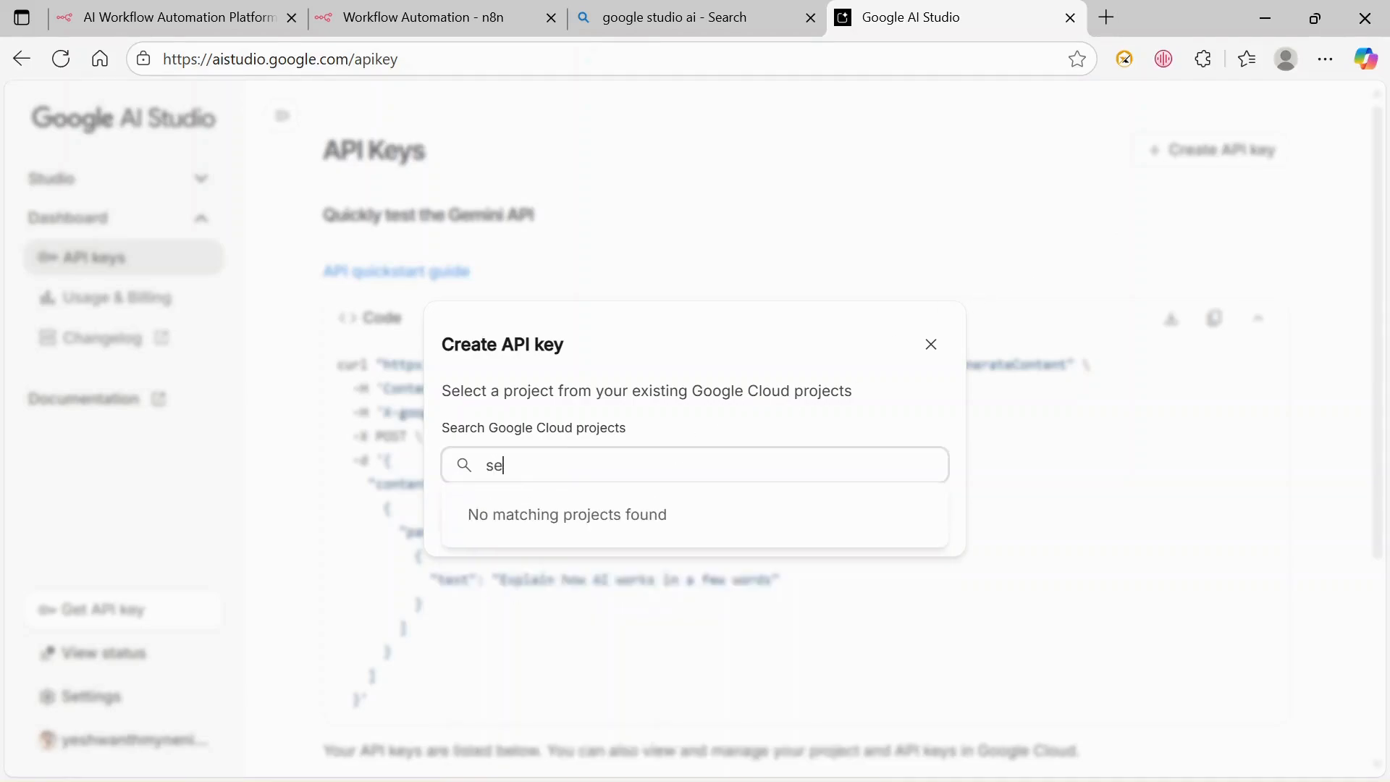
pyautogui.press('BackSpace')
pyautogui.press('BackSpace')
pyautogui.write('g')
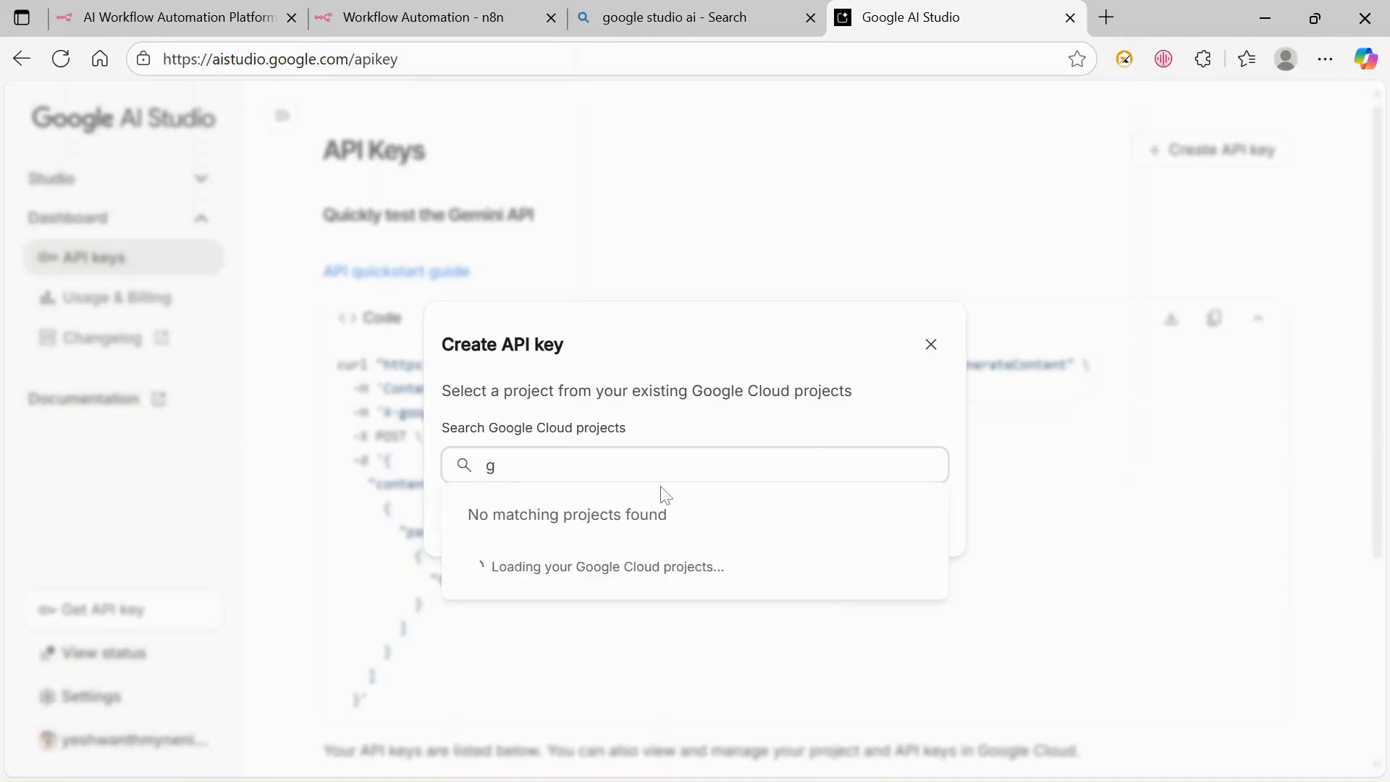
pyautogui.click(615, 505)
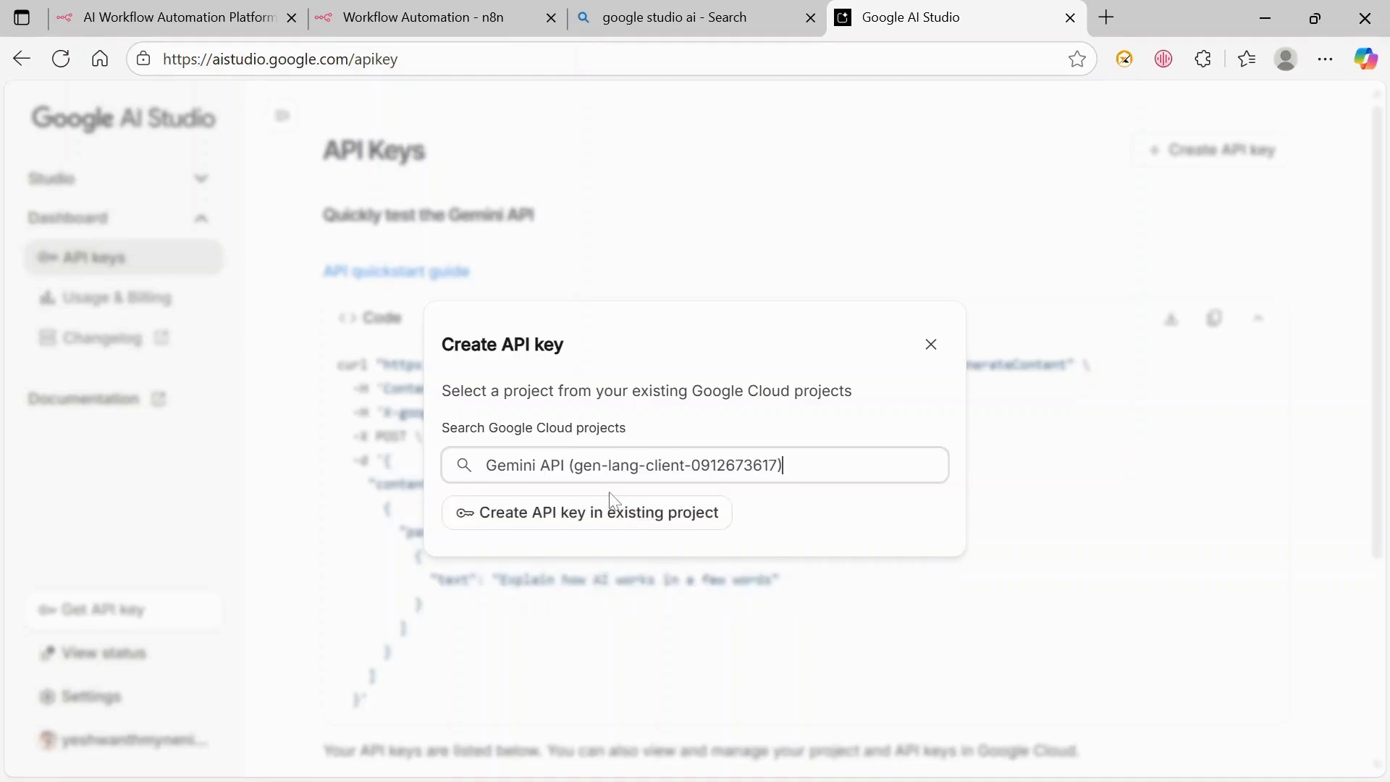
pyautogui.click(640, 518)
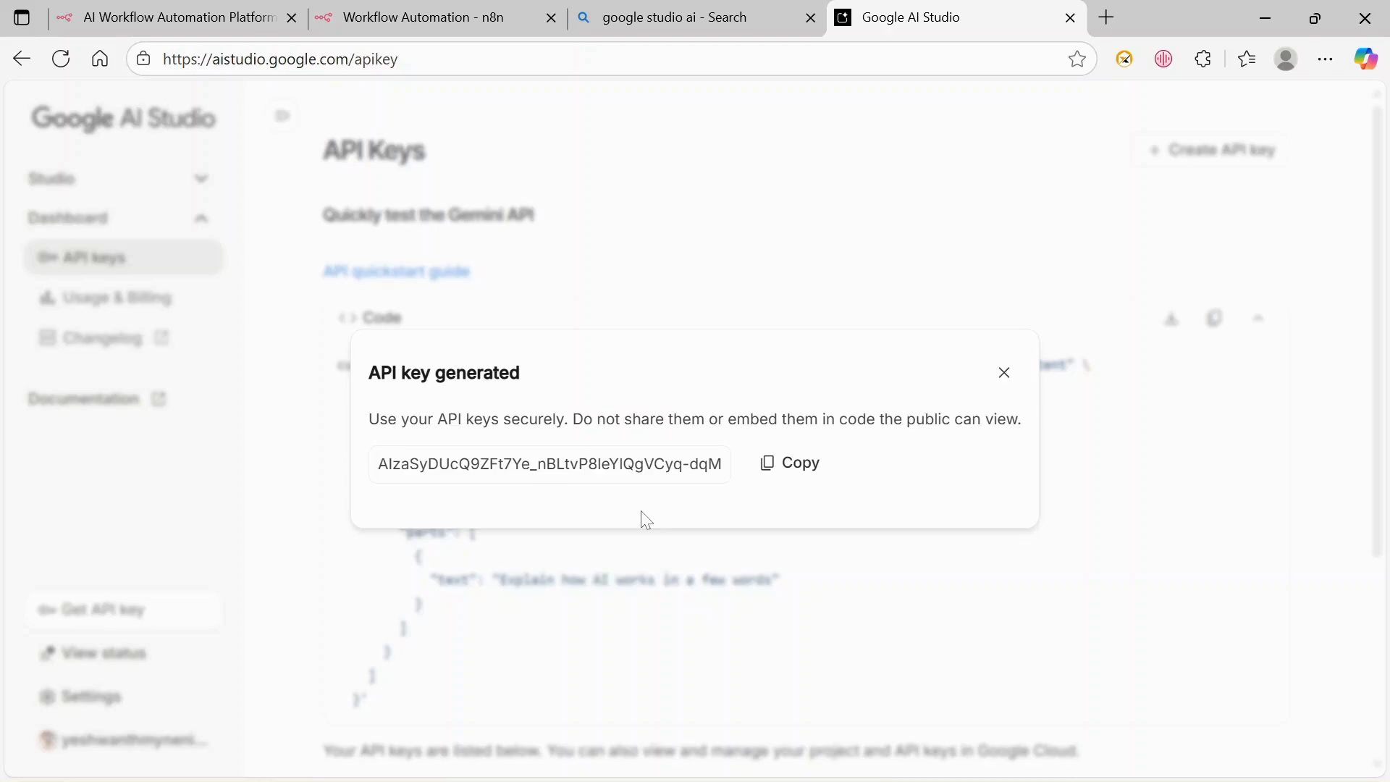
pyautogui.click(785, 479)
# Switch back to n8n and replace the API key in the Google Gemini credential with the copied key.
pyautogui.click(623, 14)
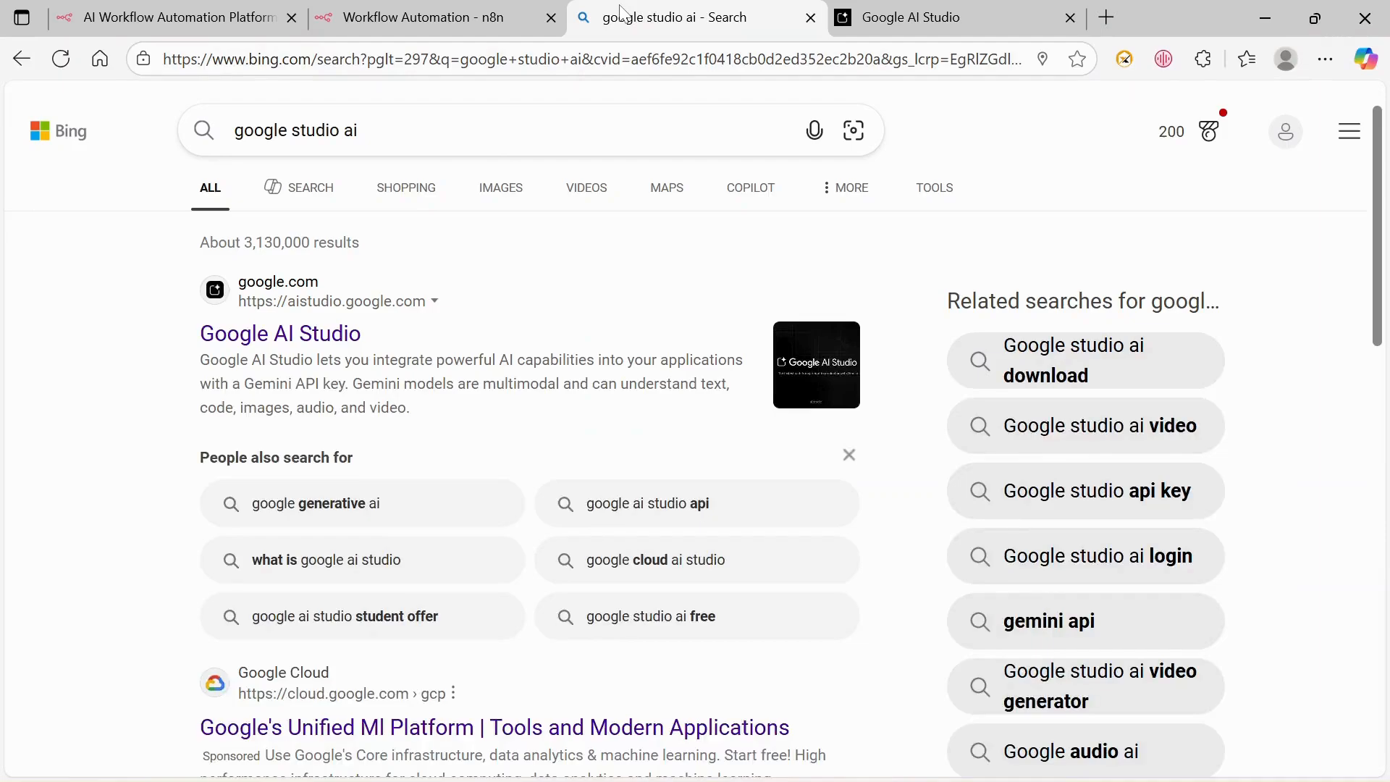
pyautogui.click(496, 9)
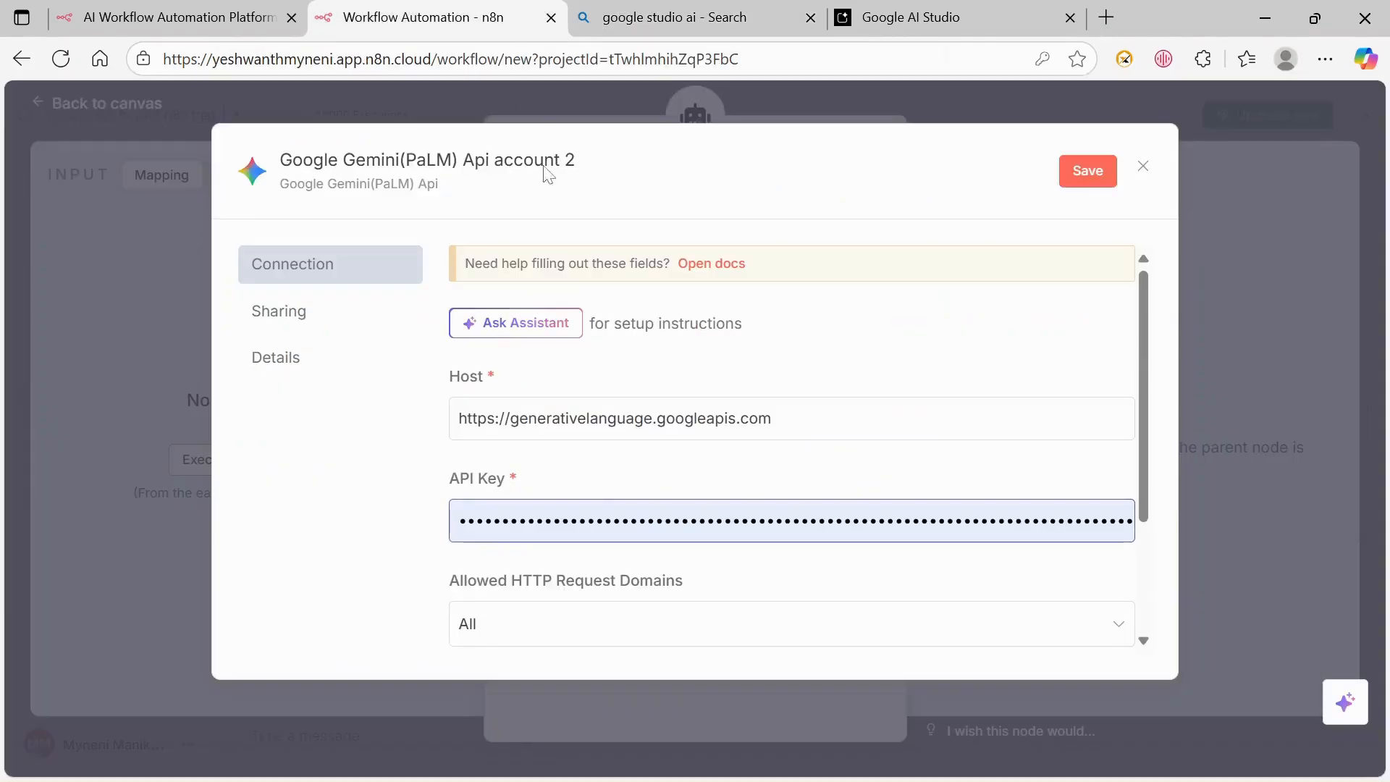
pyautogui.click(603, 520)
pyautogui.hotkey('ctrl', 'a')
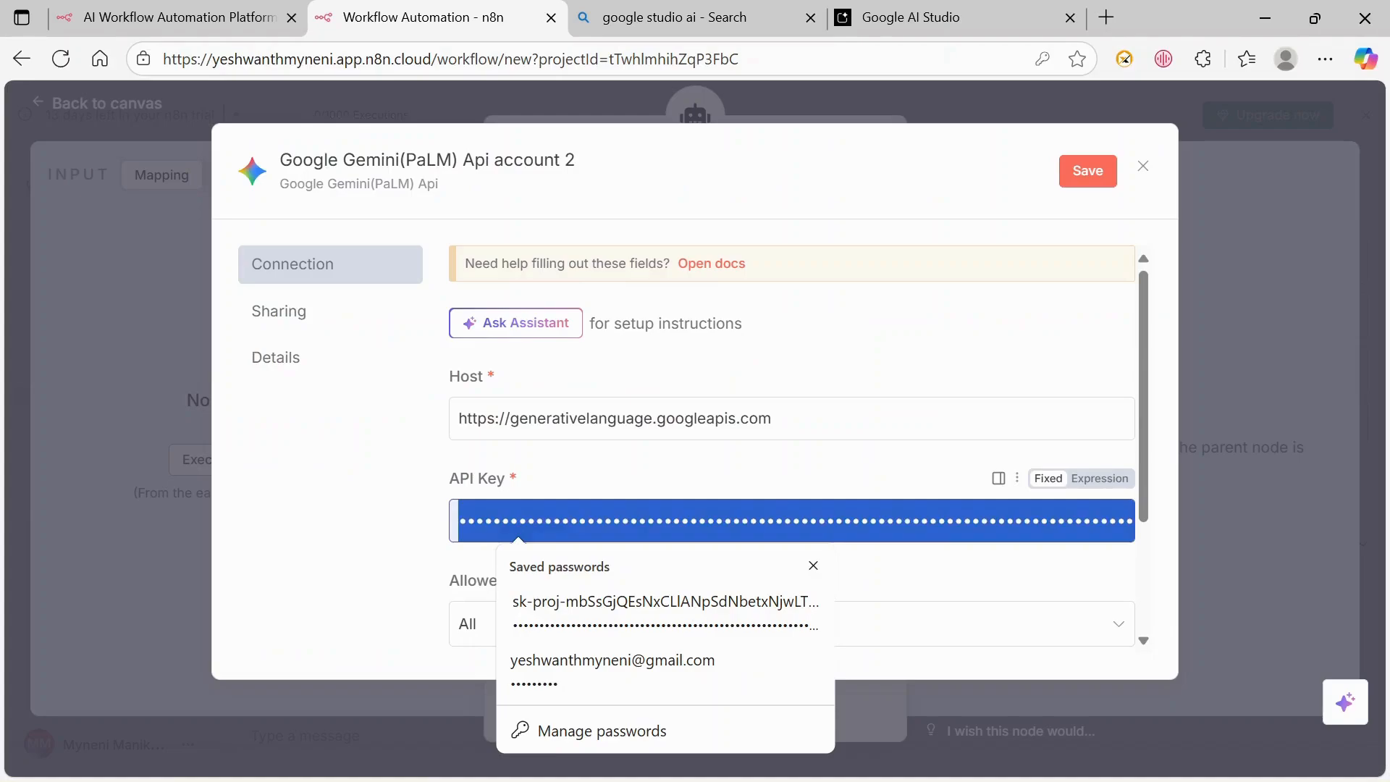
pyautogui.hotkey('ctrl', 'v')
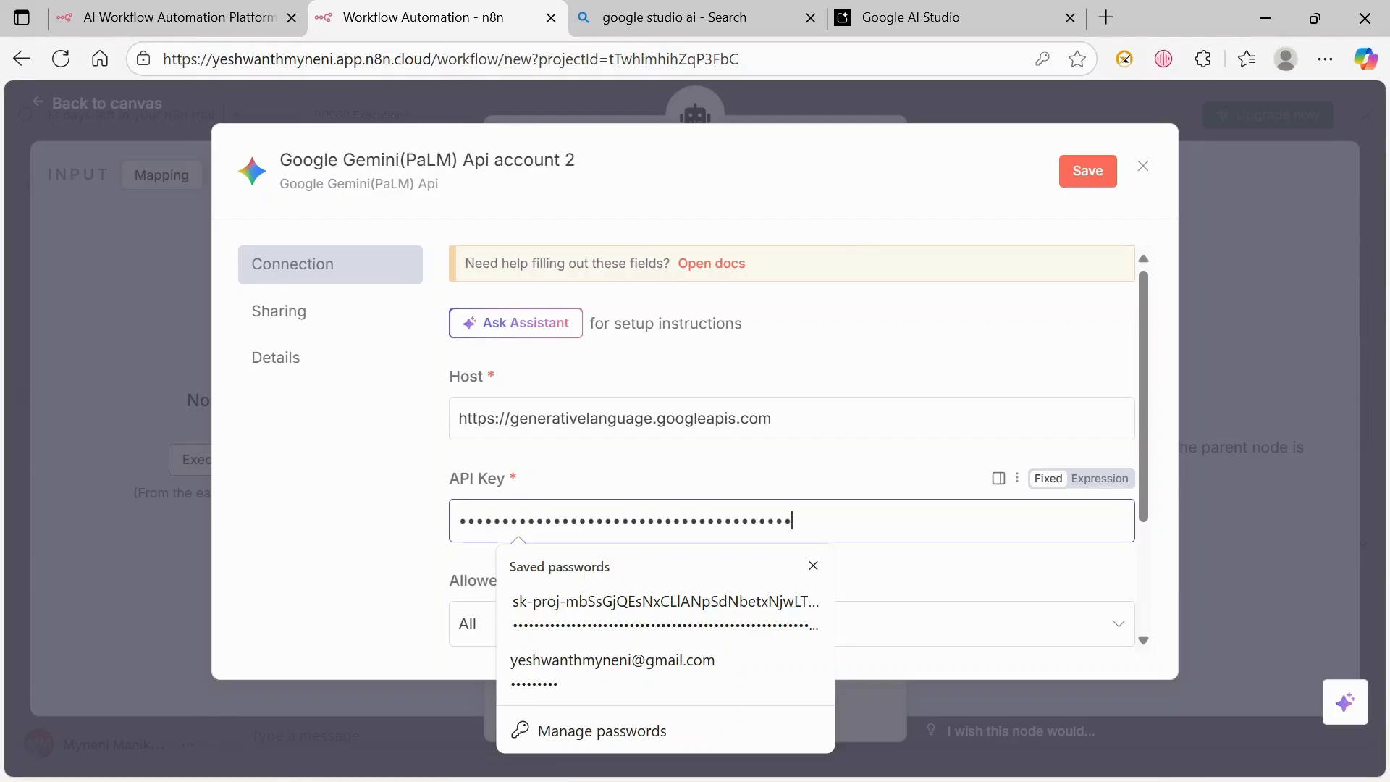
# Dismiss the generated API key dialog in Google AI Studio and return to the n8n credential.
pyautogui.click(942, 16)
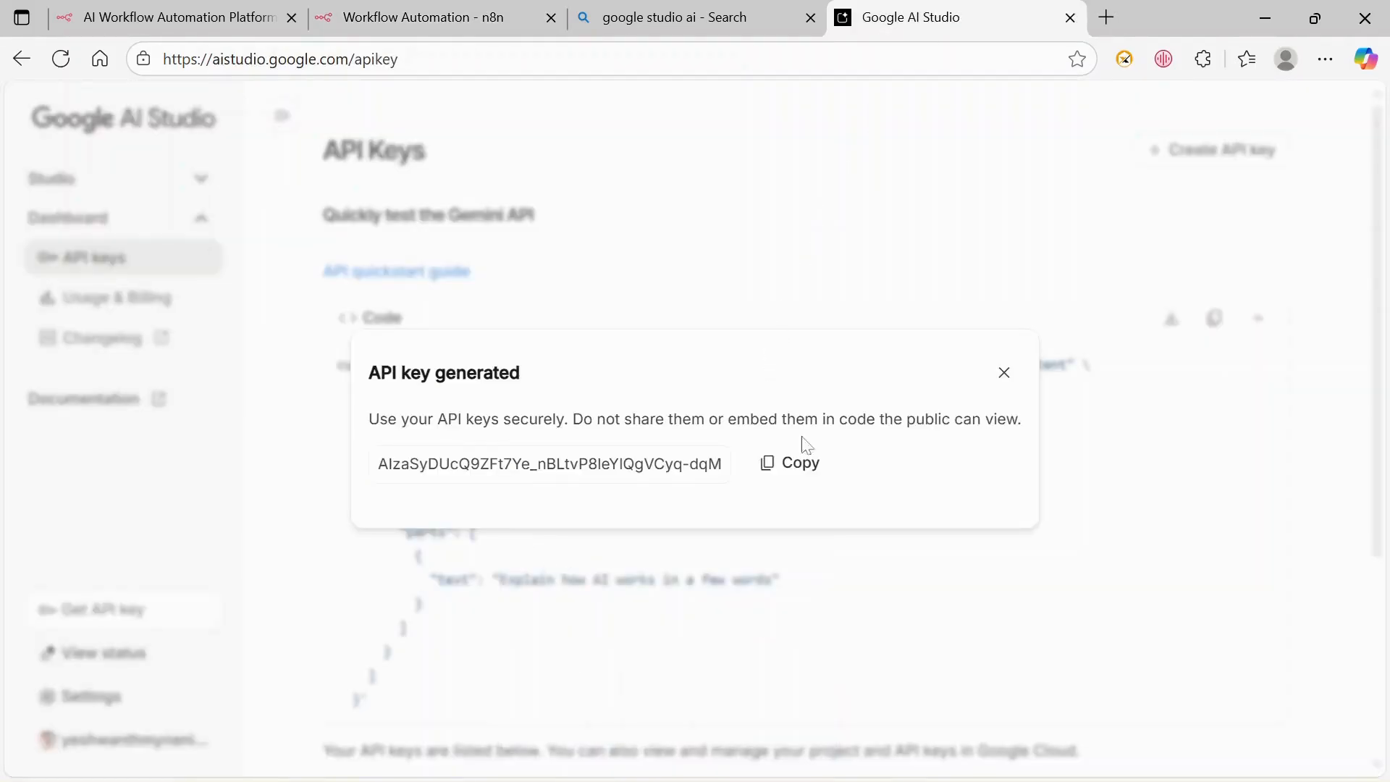
pyautogui.click(1003, 372)
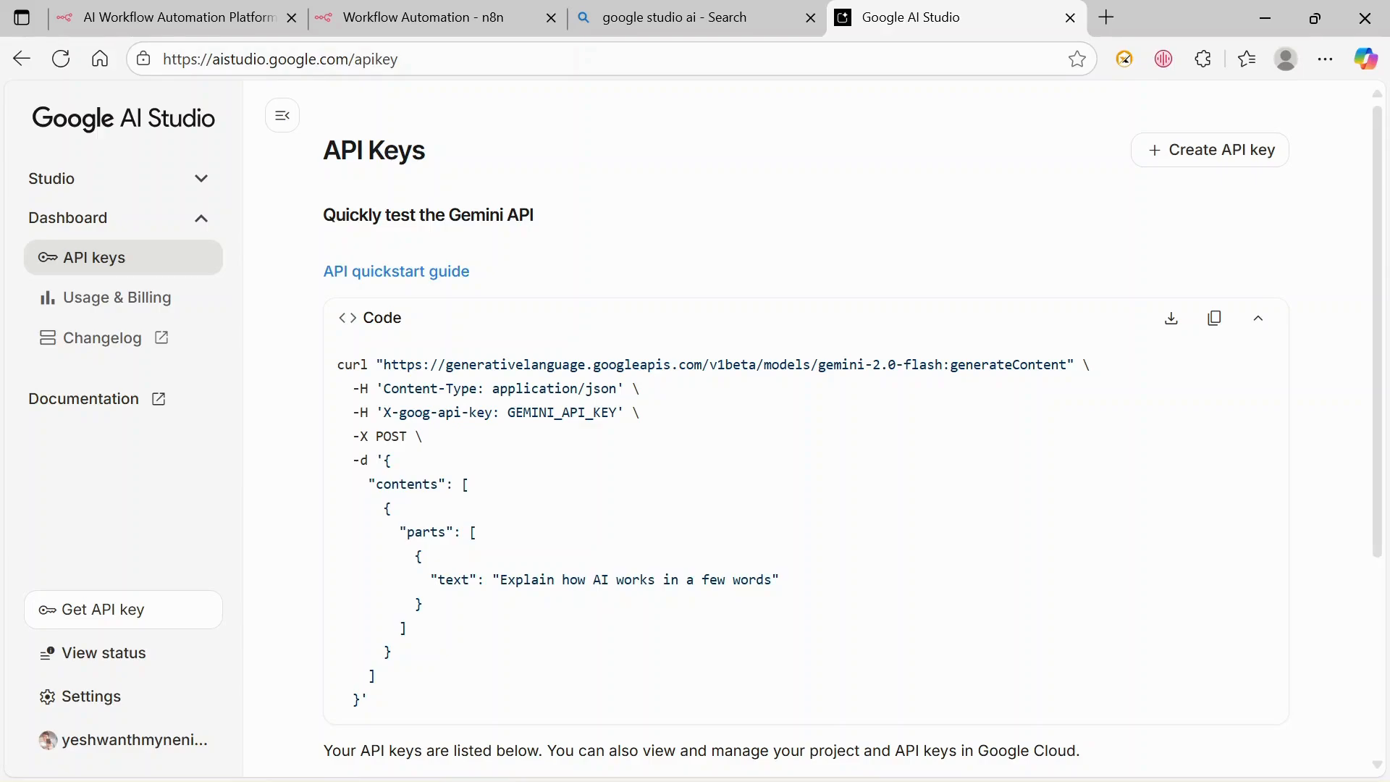
pyautogui.click(701, 7)
pyautogui.click(464, 8)
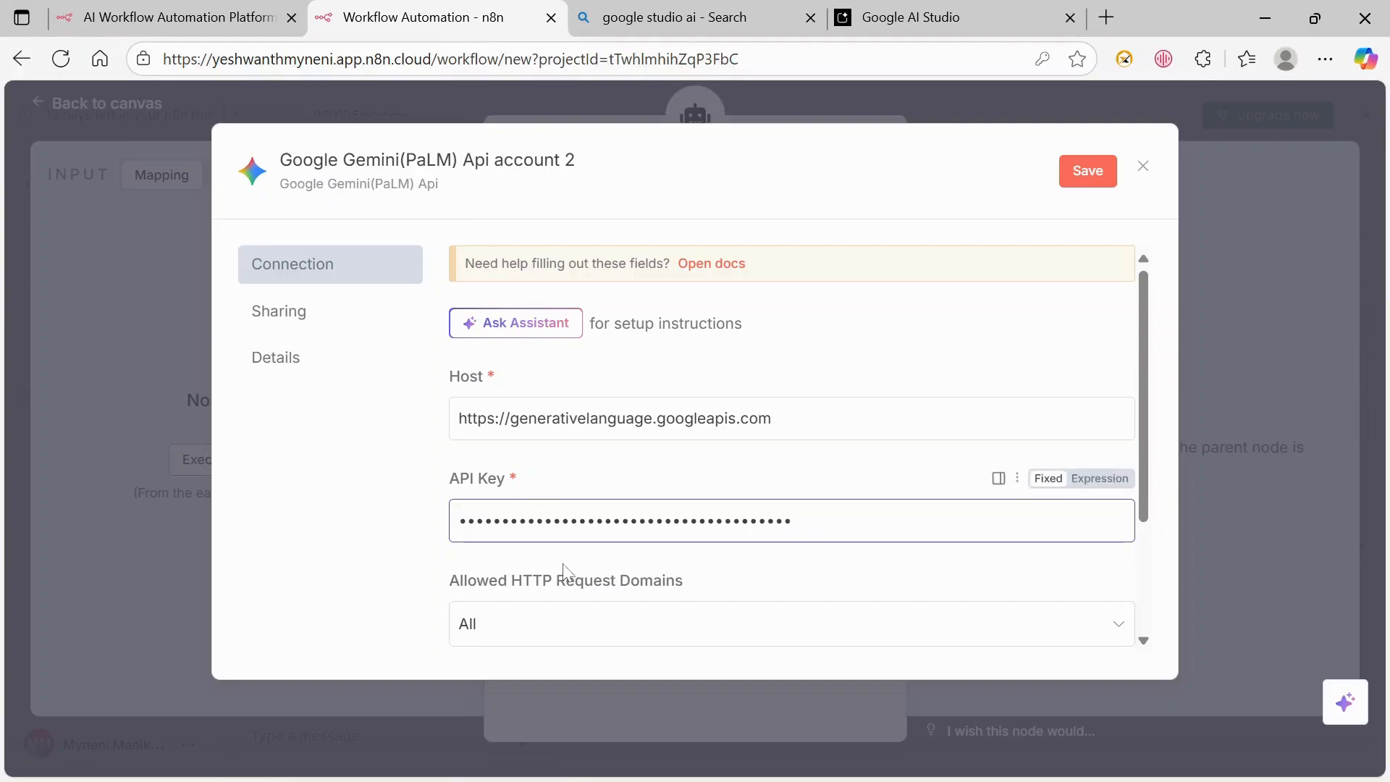
# Save and close the Google Gemini credential, and let the browser store the login it offers to remember.
pyautogui.scroll(-2, 778, 540)
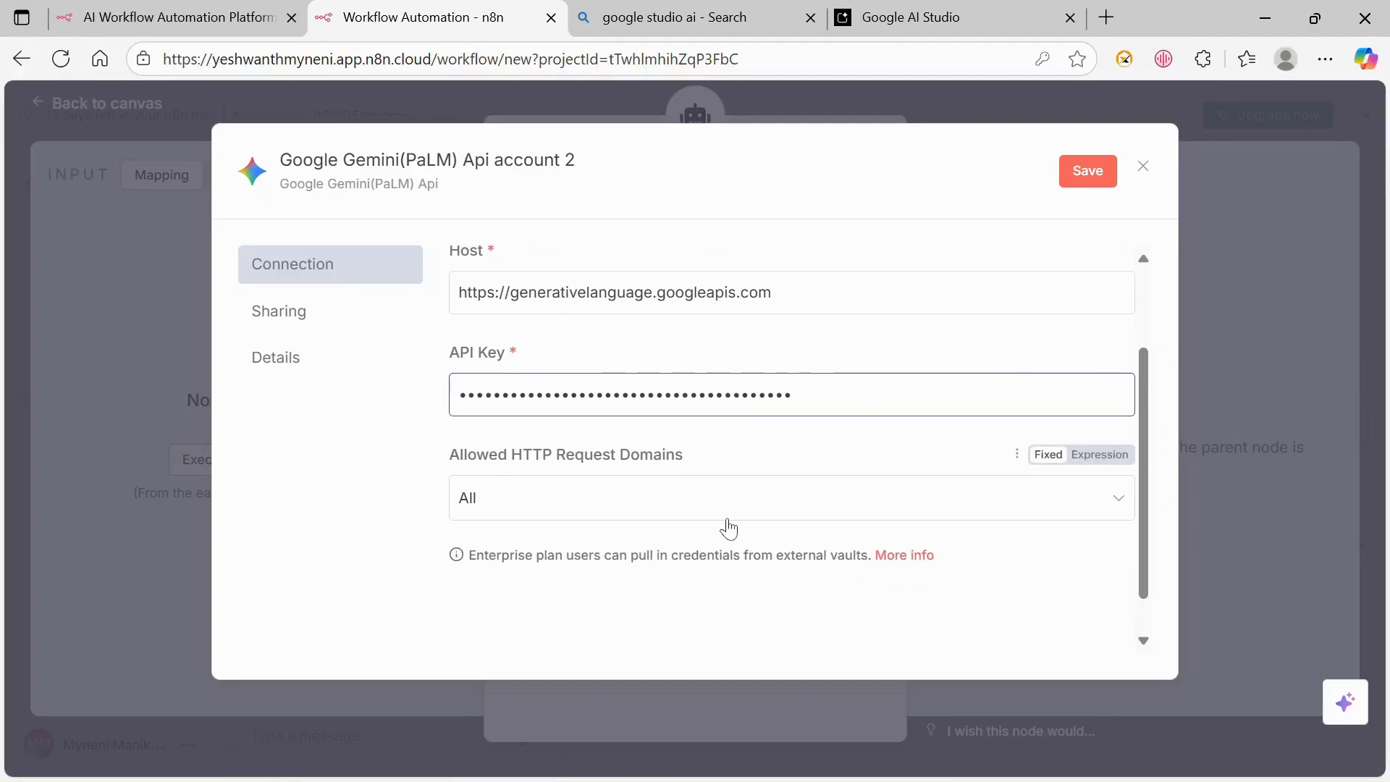
pyautogui.scroll(2, 729, 528)
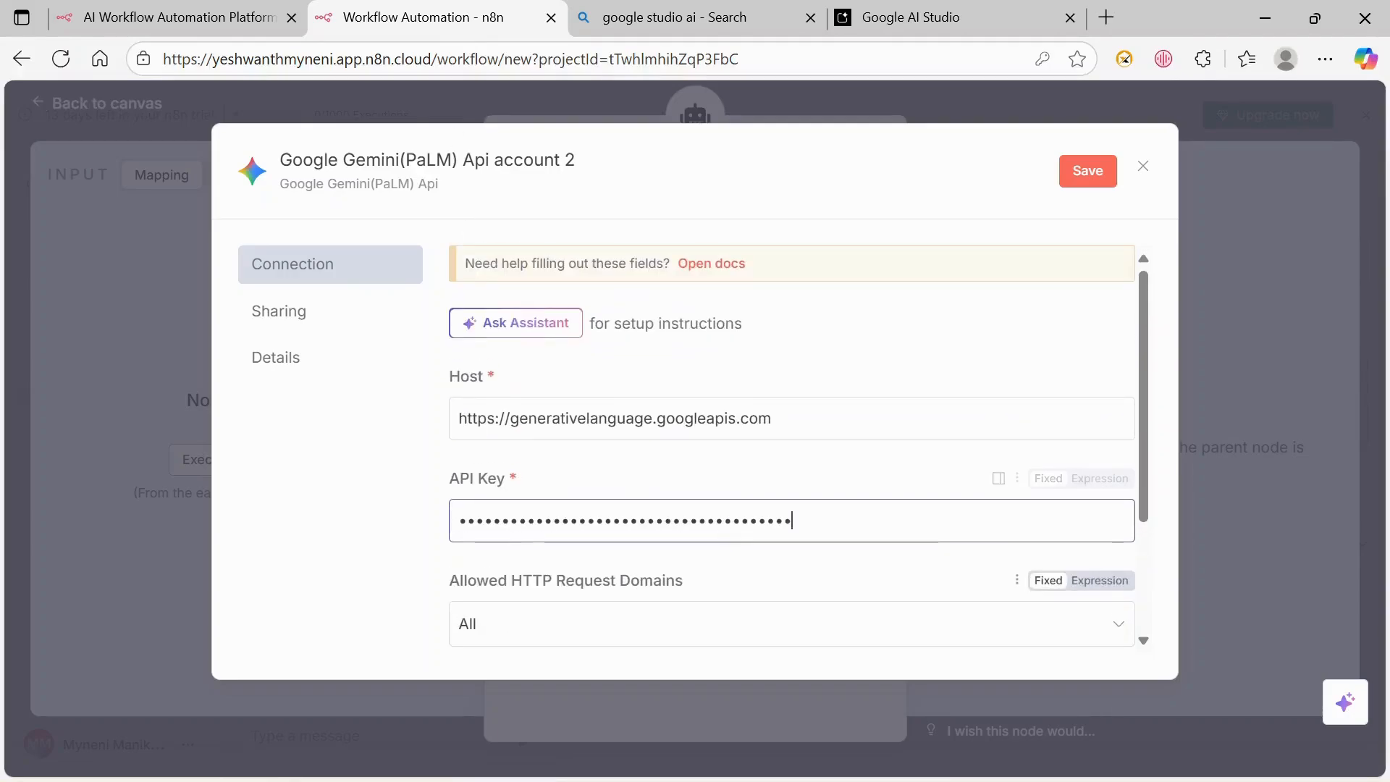
pyautogui.click(1087, 171)
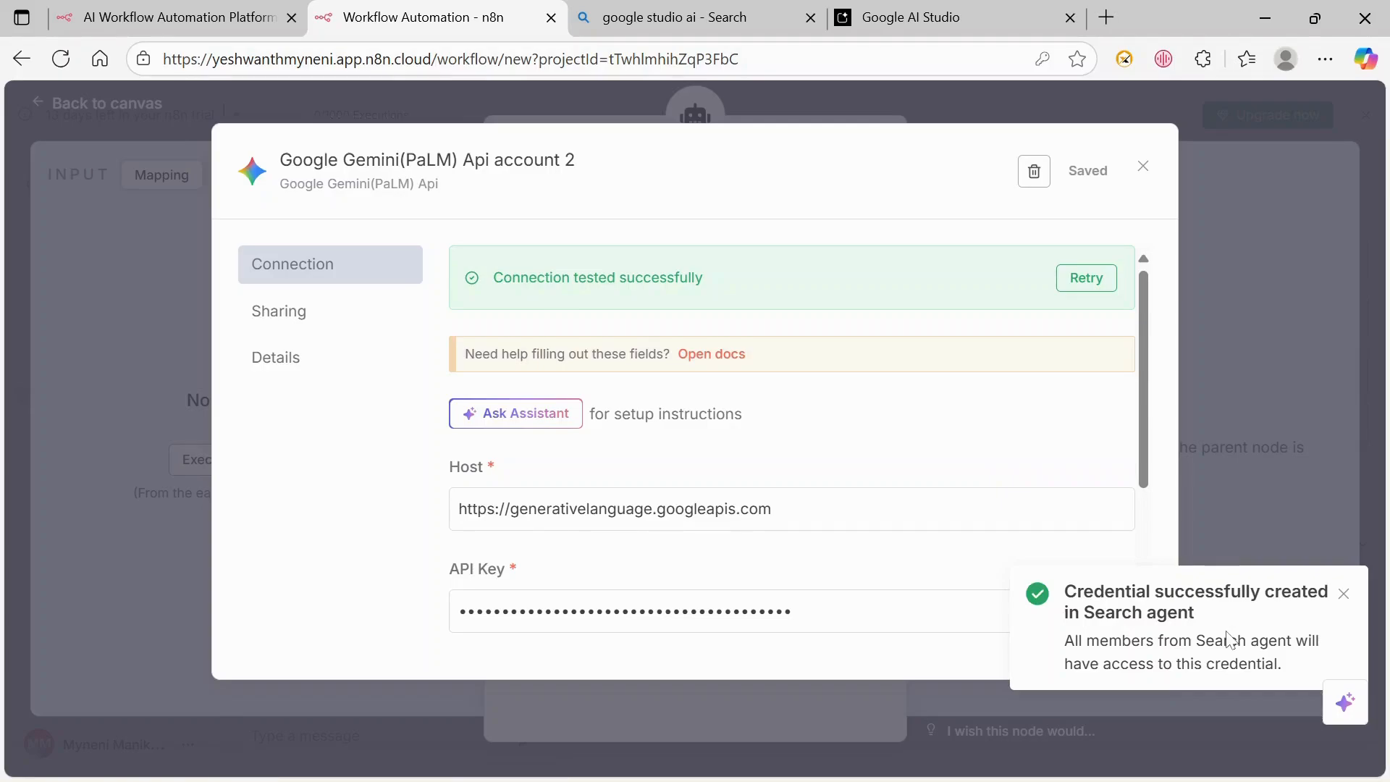
pyautogui.click(1141, 175)
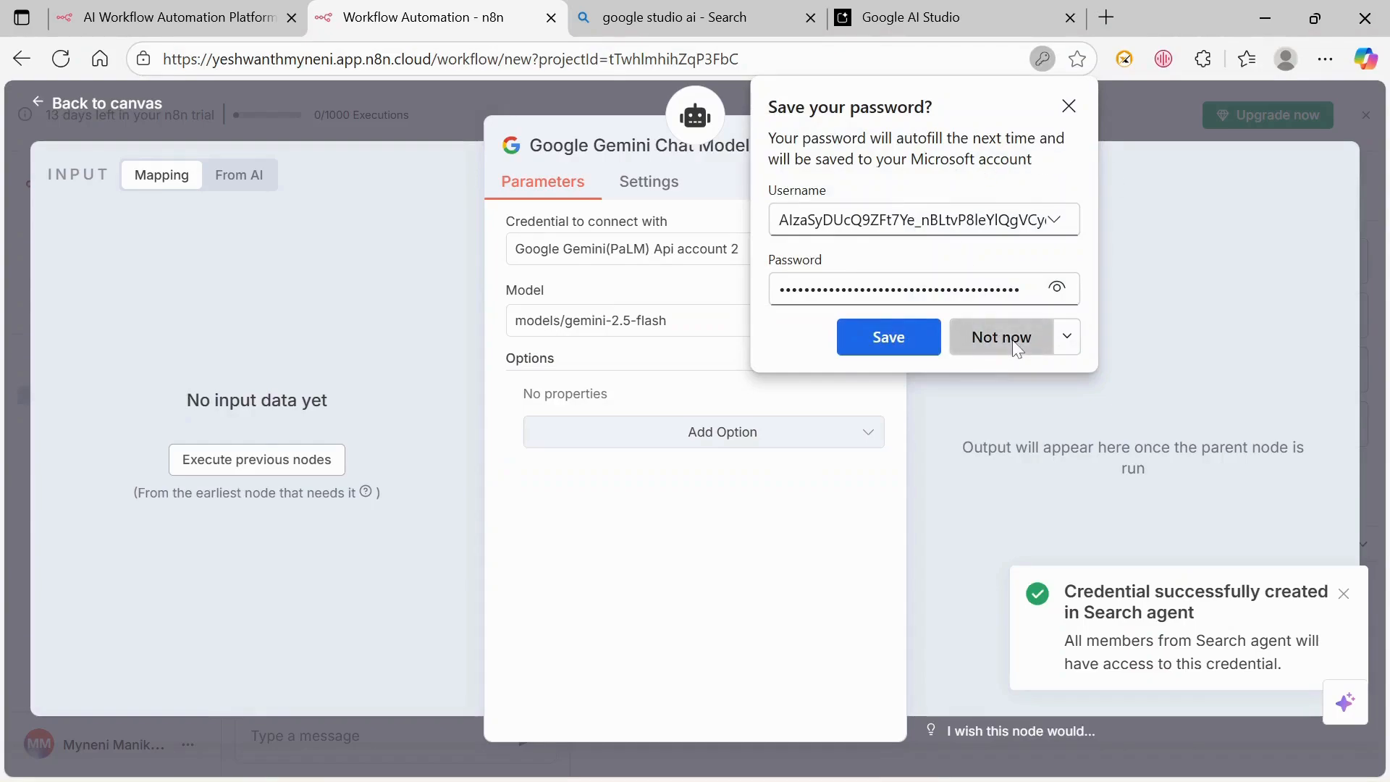
pyautogui.click(911, 339)
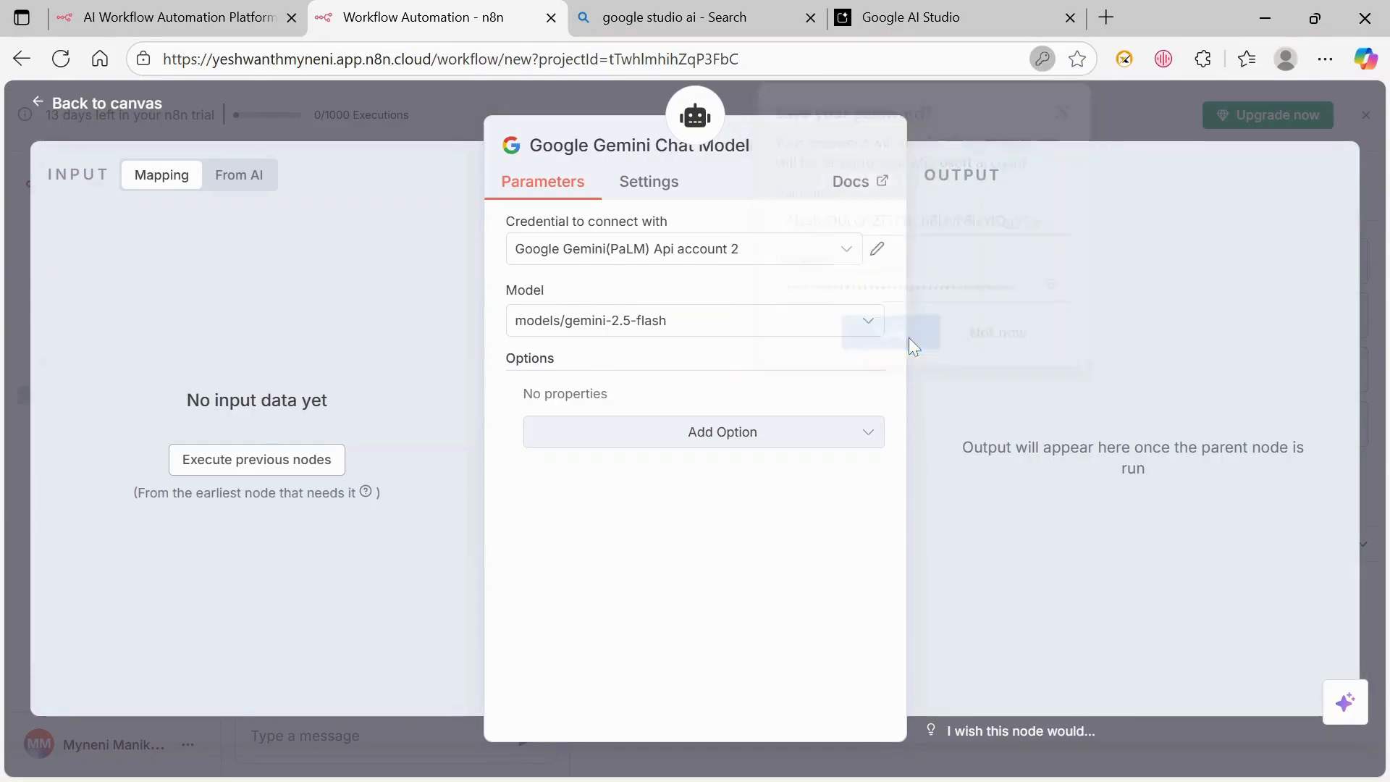
# Return to the canvas and move the Google Gemini Chat Model node lower, clear of the chat trigger.
pyautogui.click(68, 107)
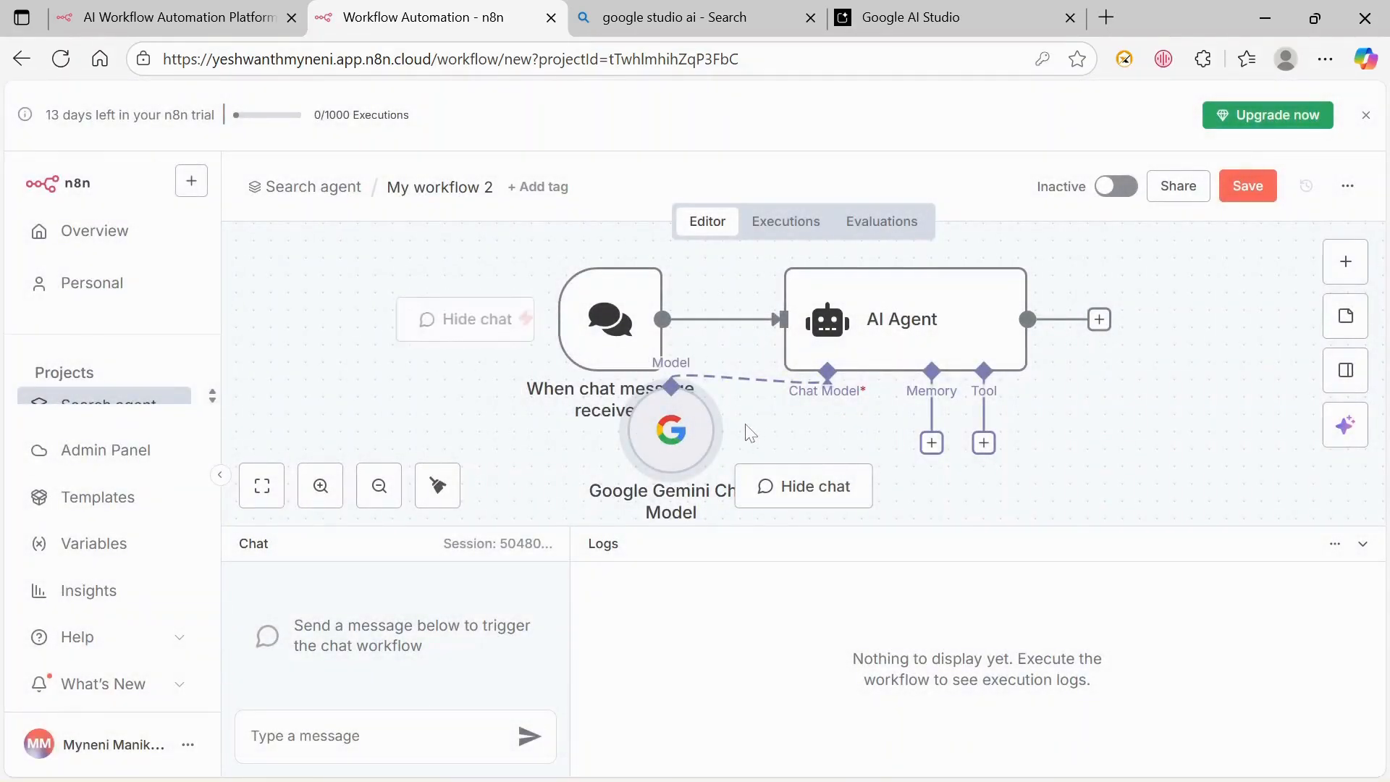
pyautogui.scroll(-1, 801, 415)
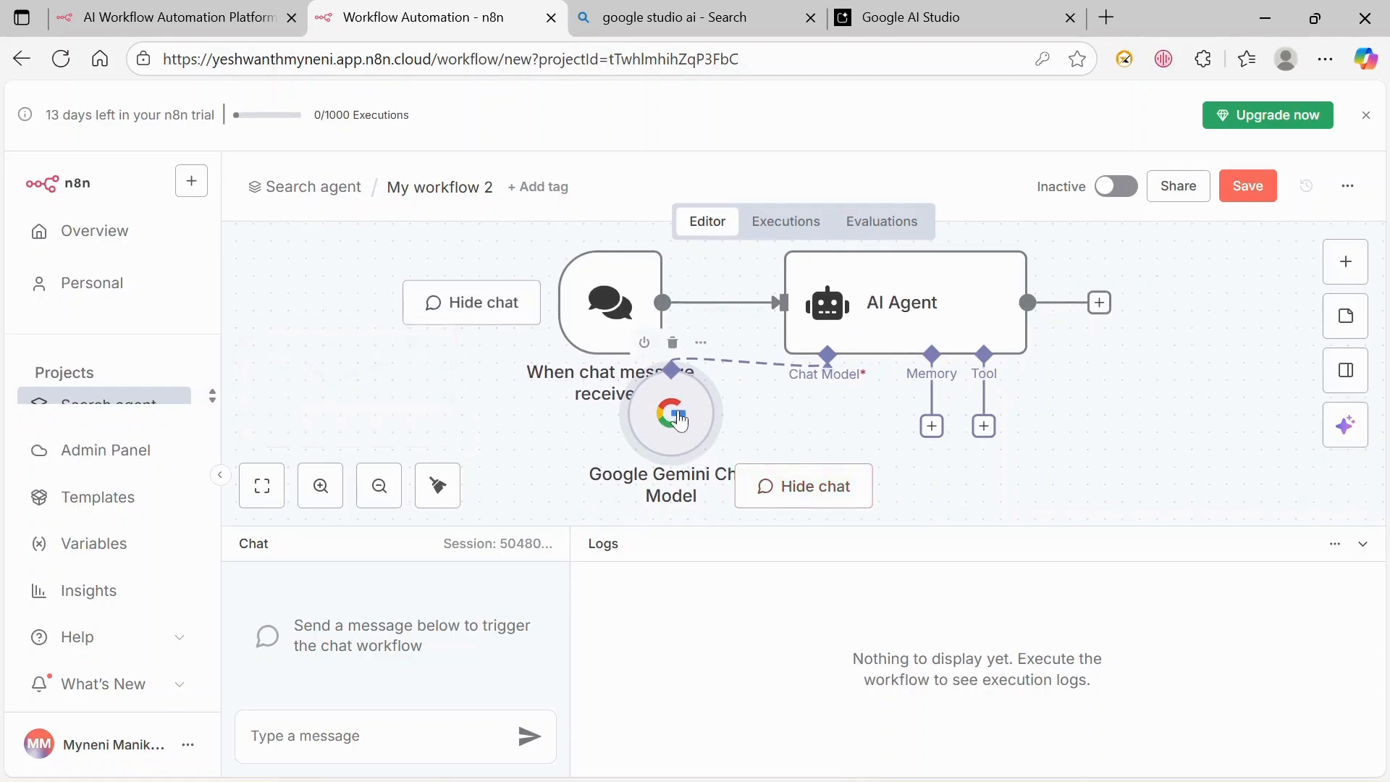
pyautogui.moveTo(693, 422)
pyautogui.mouseDown()
pyautogui.moveTo(720, 488)
pyautogui.moveTo(683, 445)
pyautogui.mouseUp()
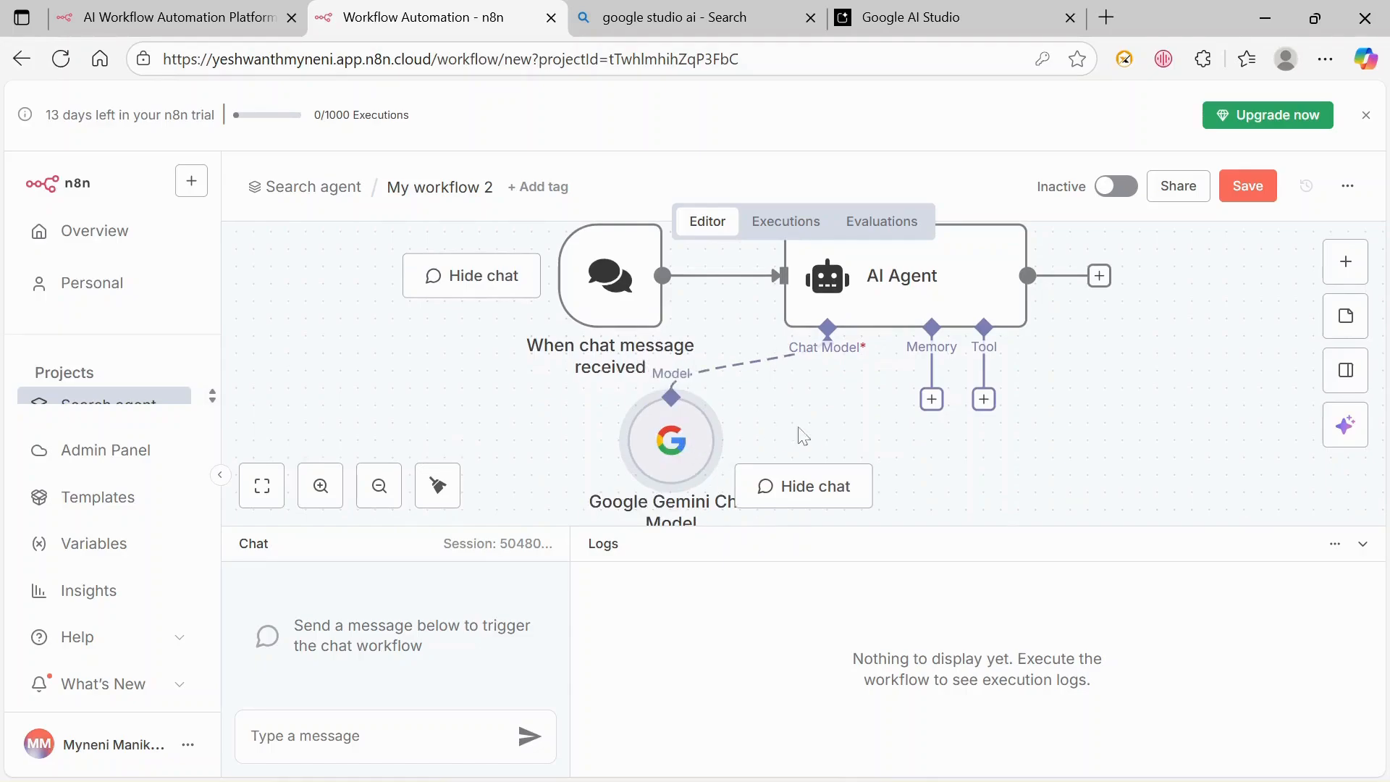
# Attach a Simple Memory node to the AI Agent's memory connection, keeping its default parameters.
pyautogui.click(931, 399)
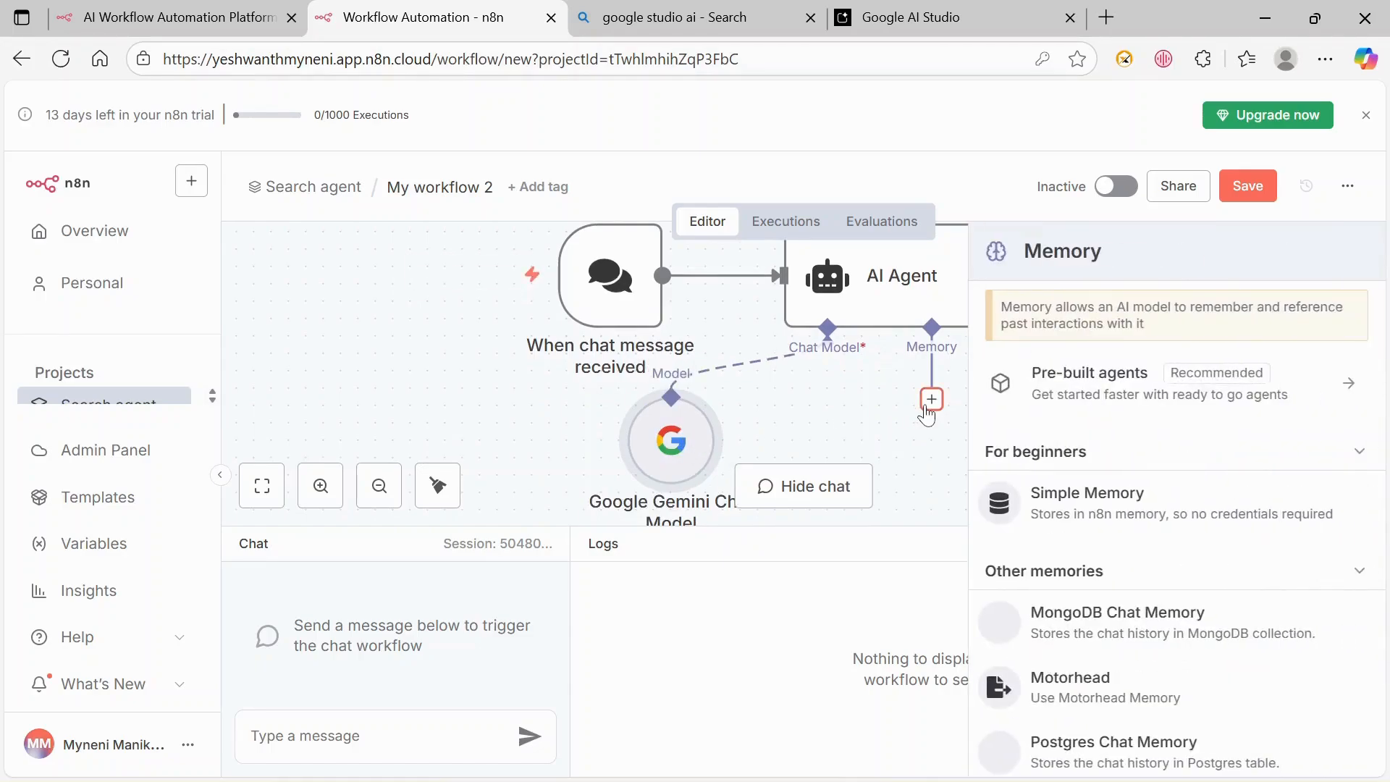
pyautogui.click(1197, 521)
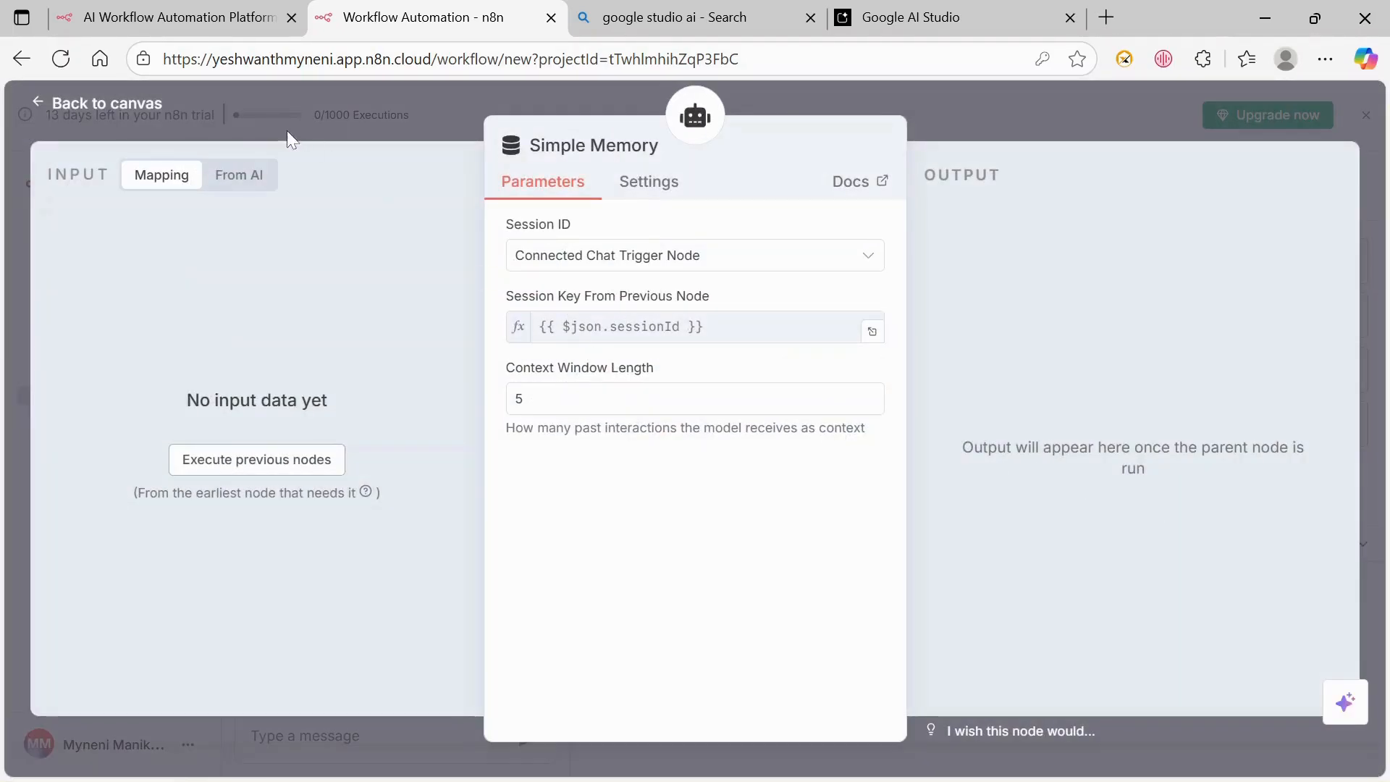
pyautogui.click(118, 107)
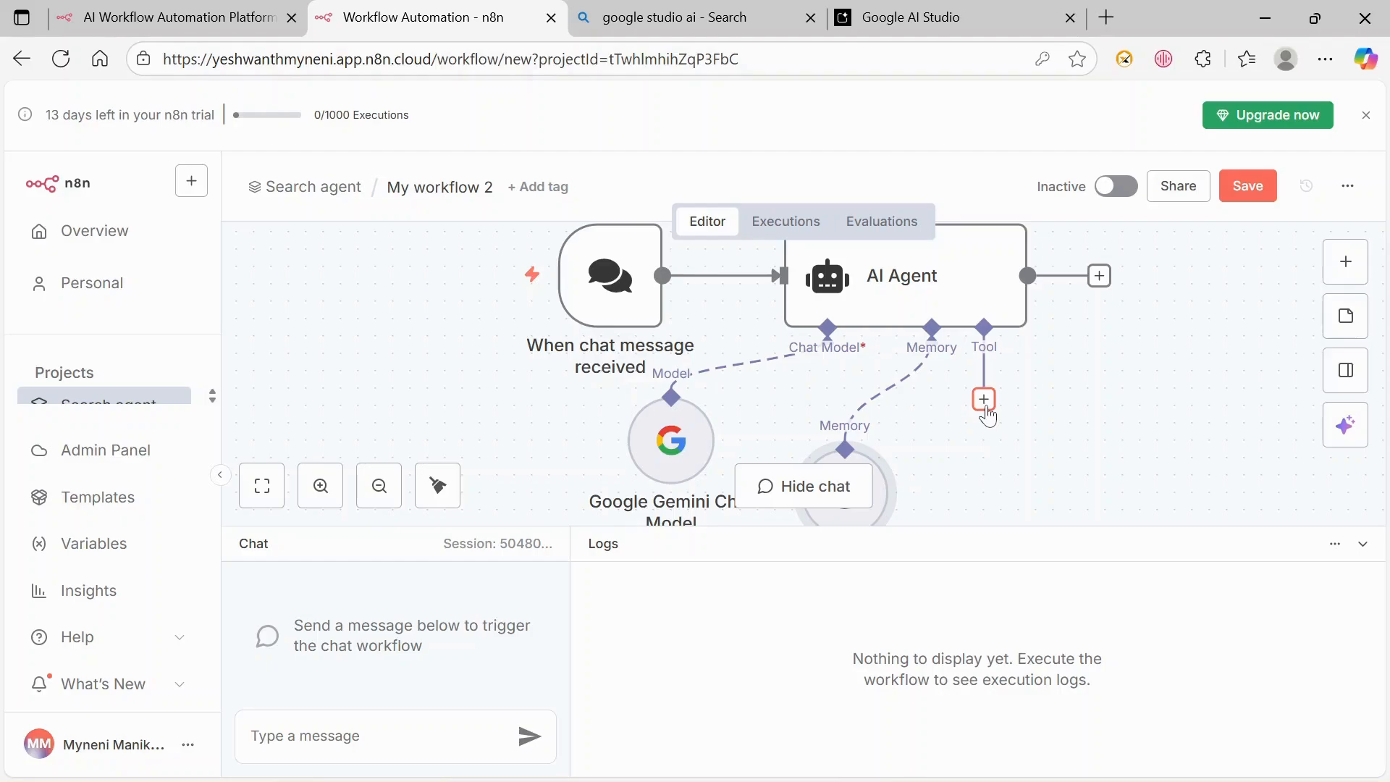
# Search the web for "serpapi" in a new browser tab and open the SerpApi website.
pyautogui.click(1105, 18)
pyautogui.write('s')
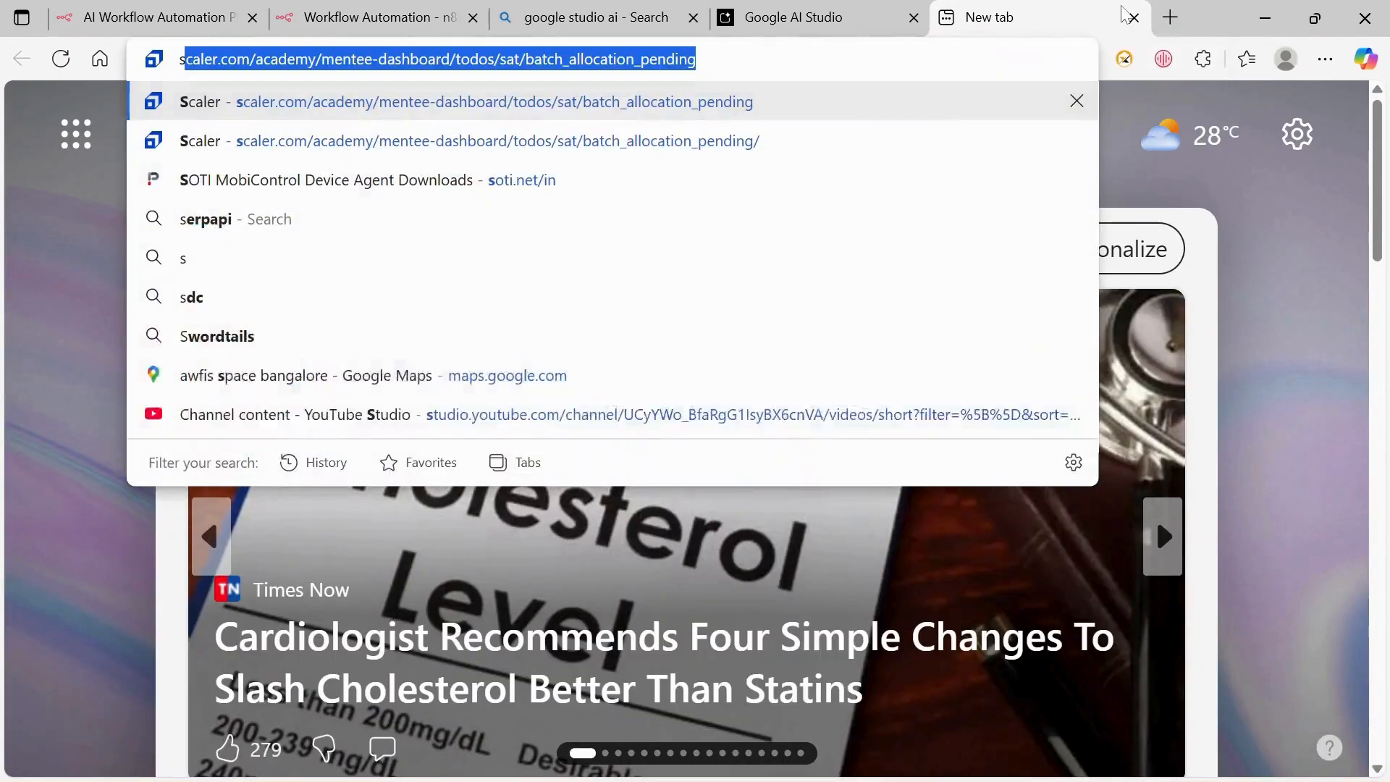
pyautogui.write('erpapi')
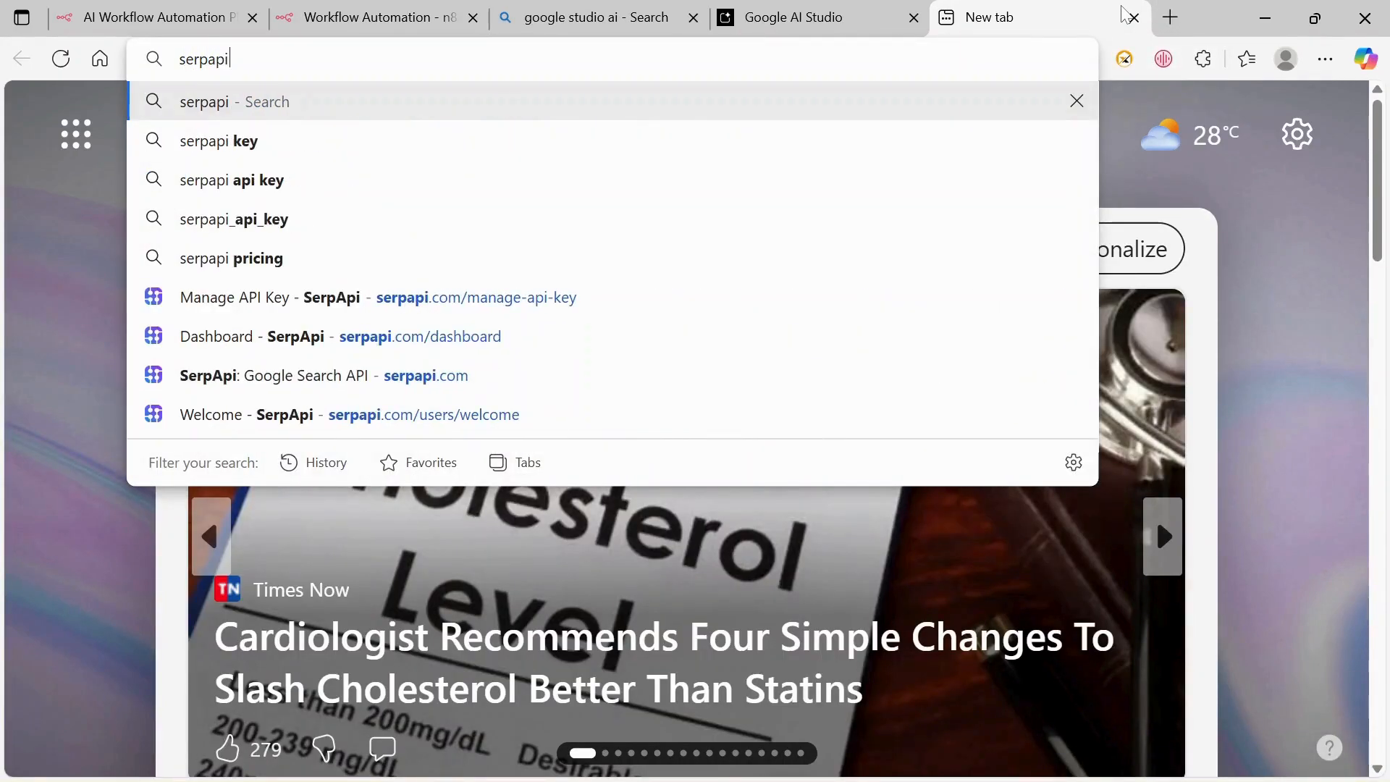
pyautogui.press('Return')
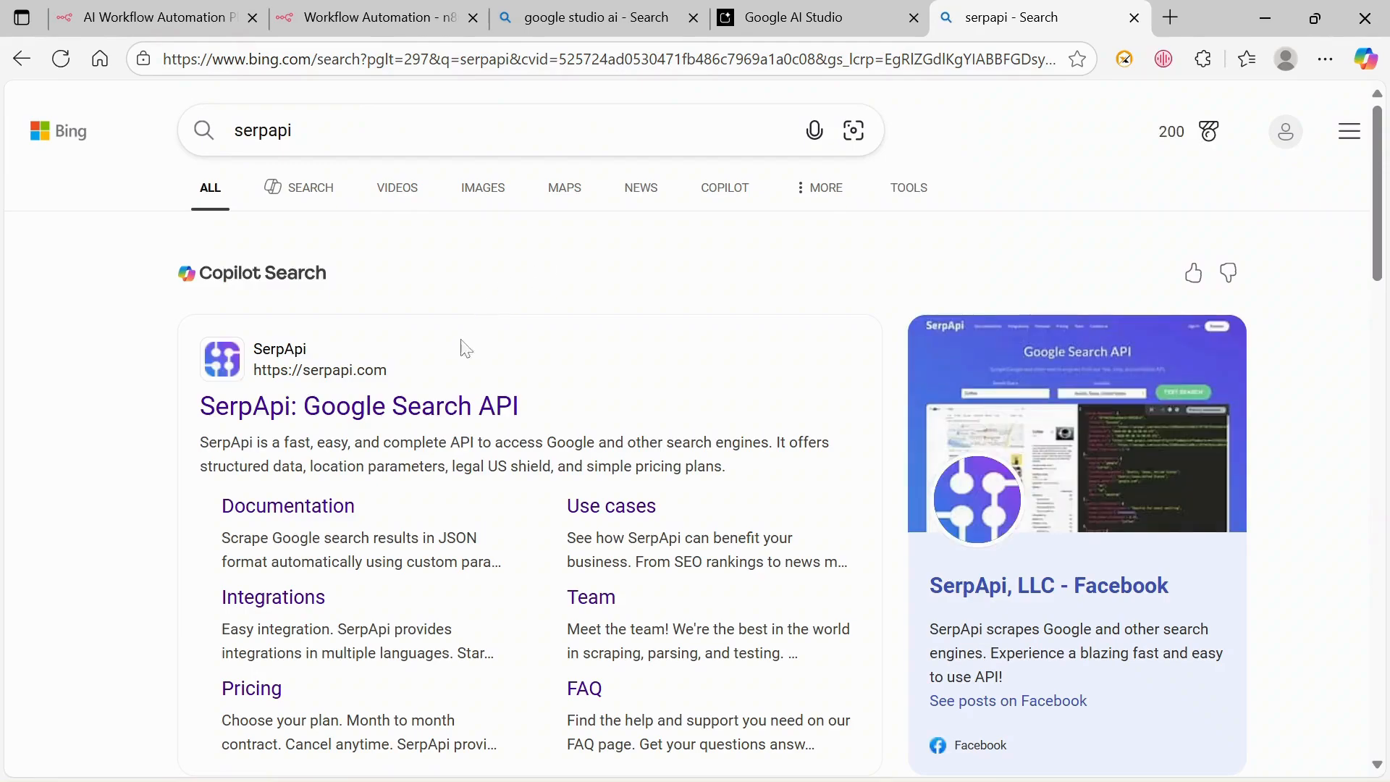
pyautogui.click(433, 410)
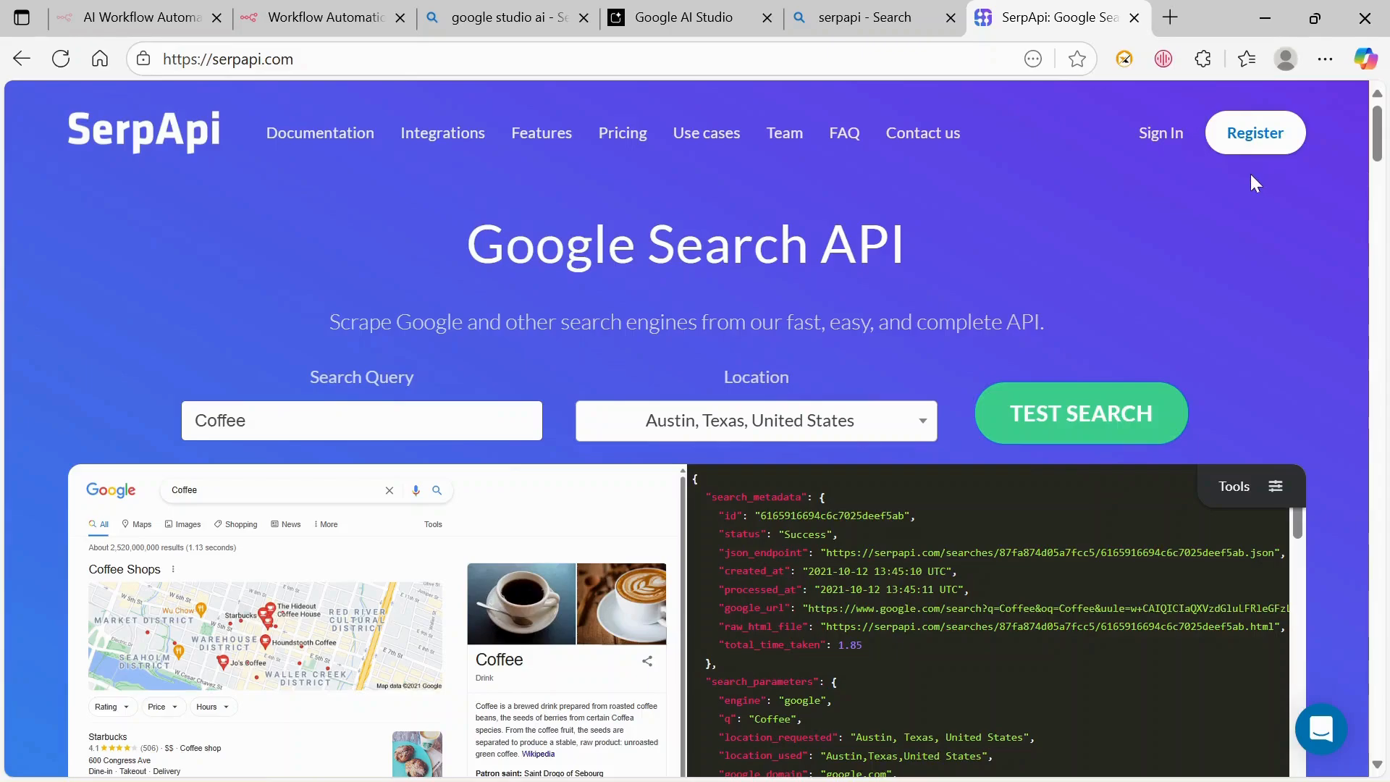
# Sign in to SerpApi with a Google account and copy the private API key from the account's Api Key page.
pyautogui.click(1165, 143)
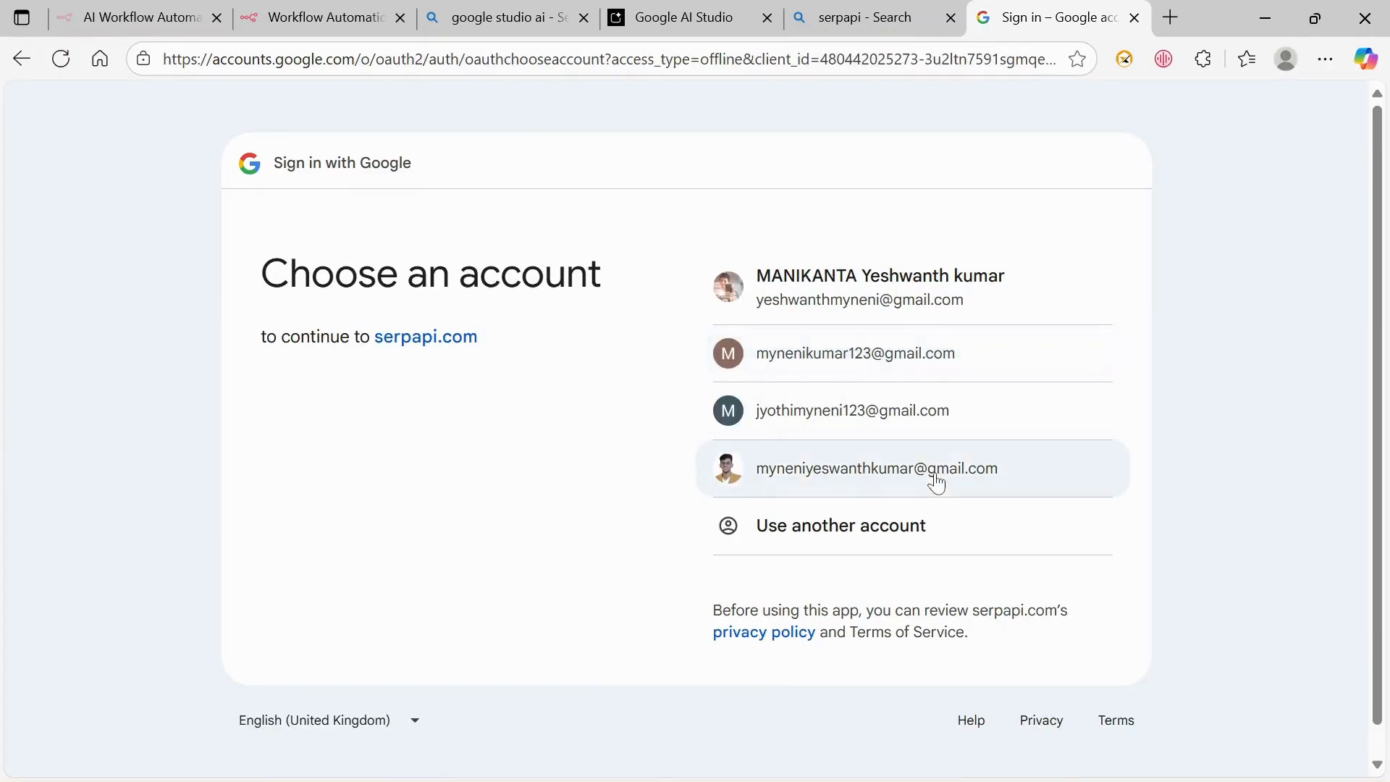
pyautogui.click(910, 307)
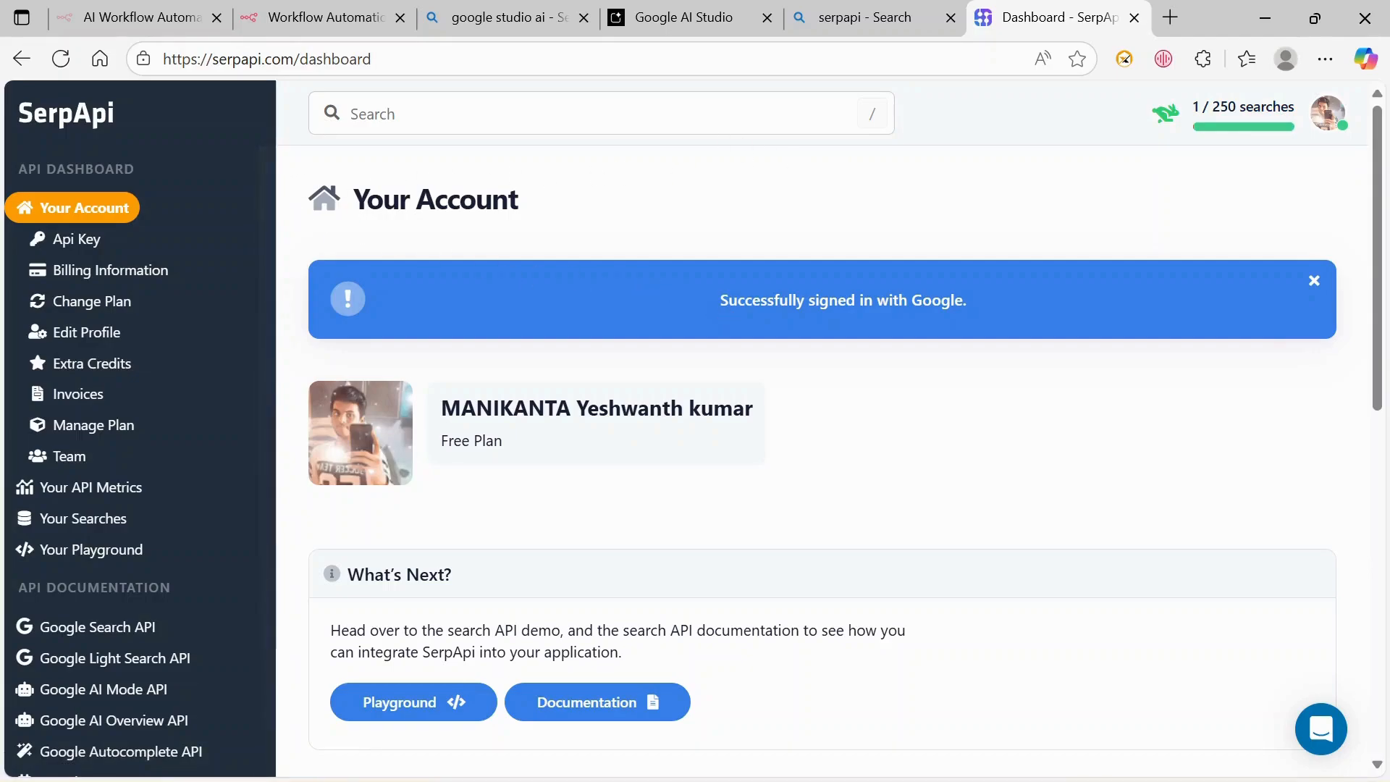
pyautogui.click(80, 249)
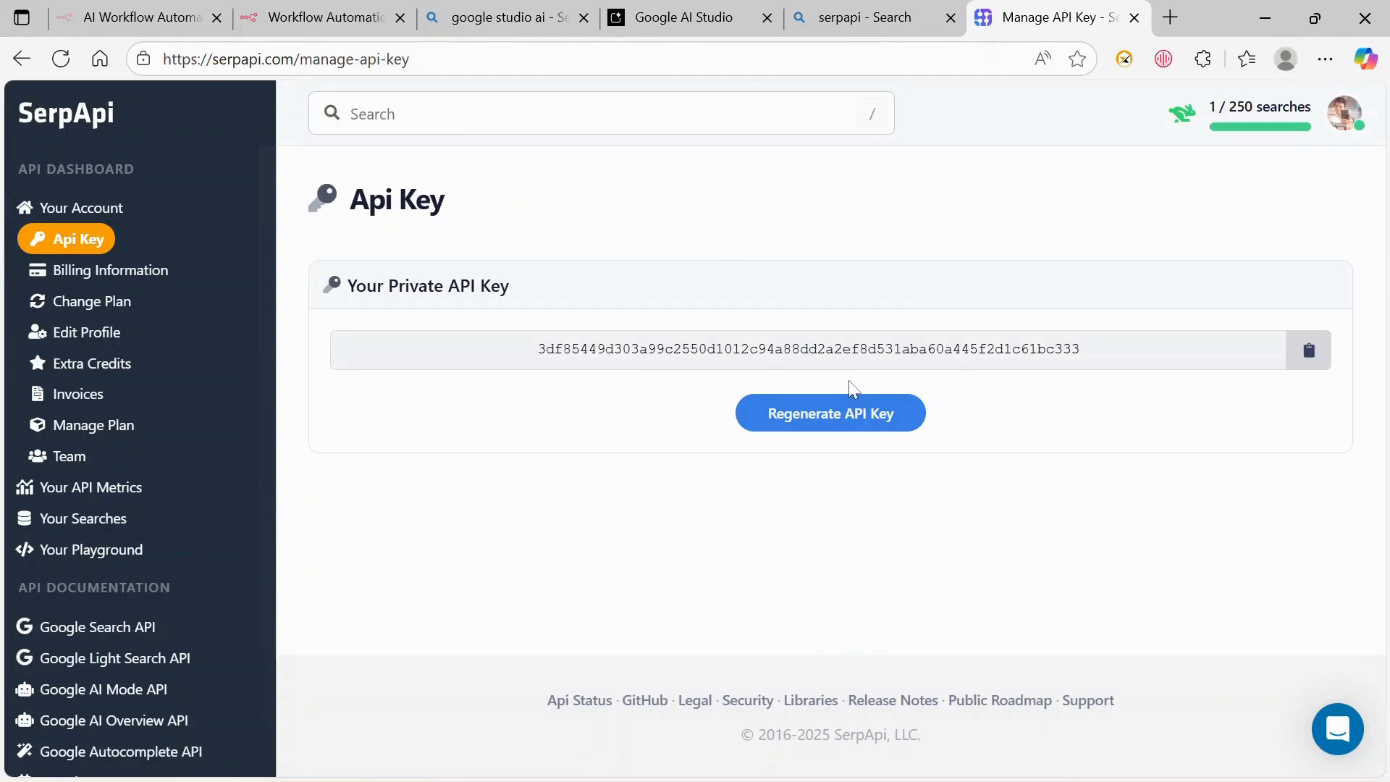
pyautogui.click(1304, 364)
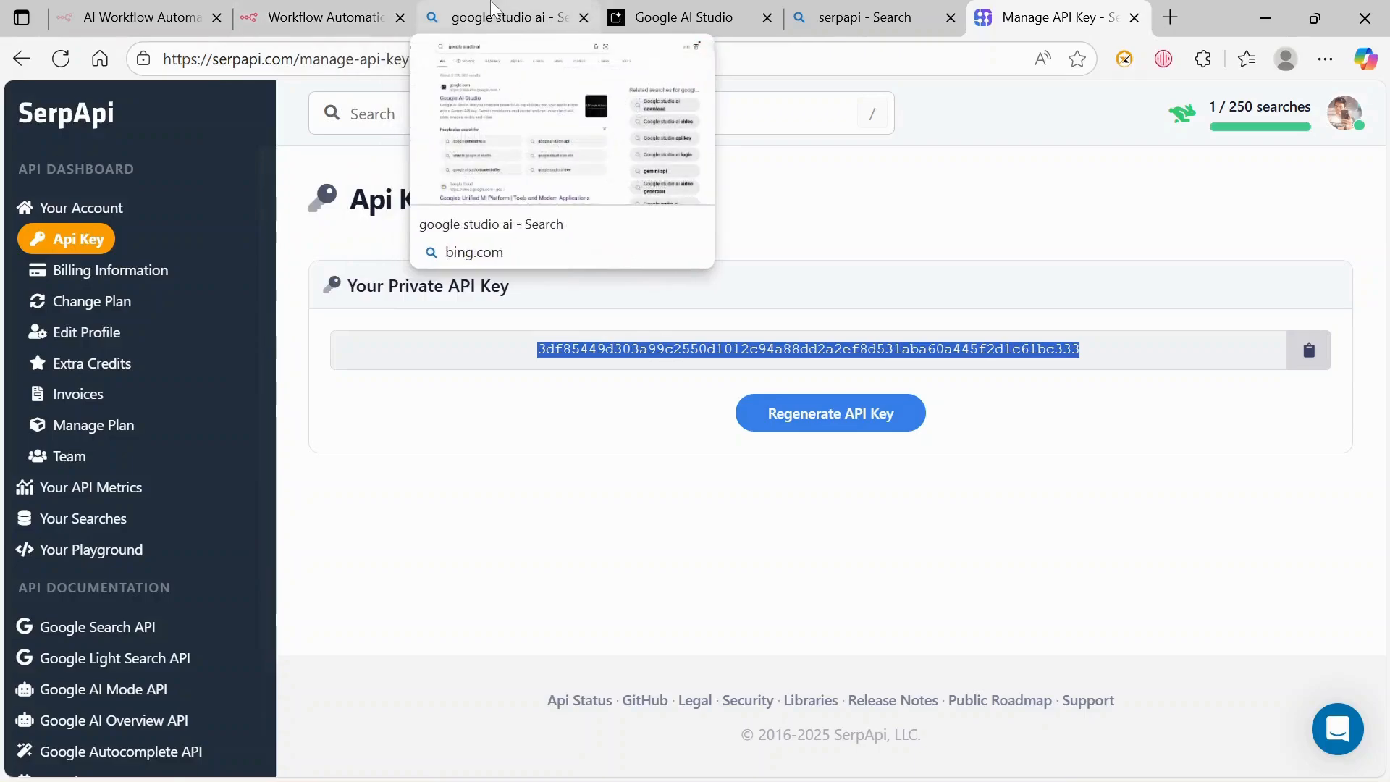
# Switch back to the n8n workflow and attach a SerpApi (Google Search) tool to the AI Agent's tool connection.
pyautogui.click(325, 17)
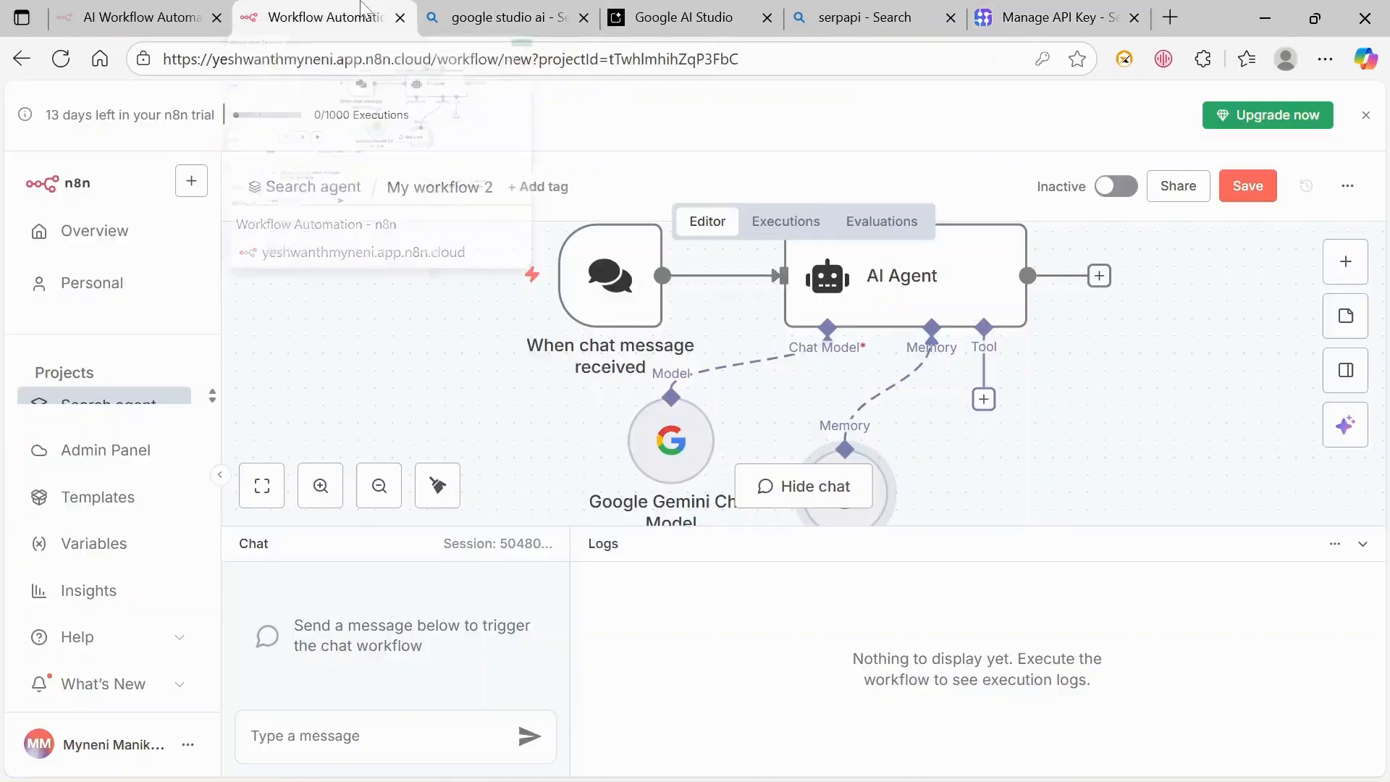
pyautogui.click(984, 400)
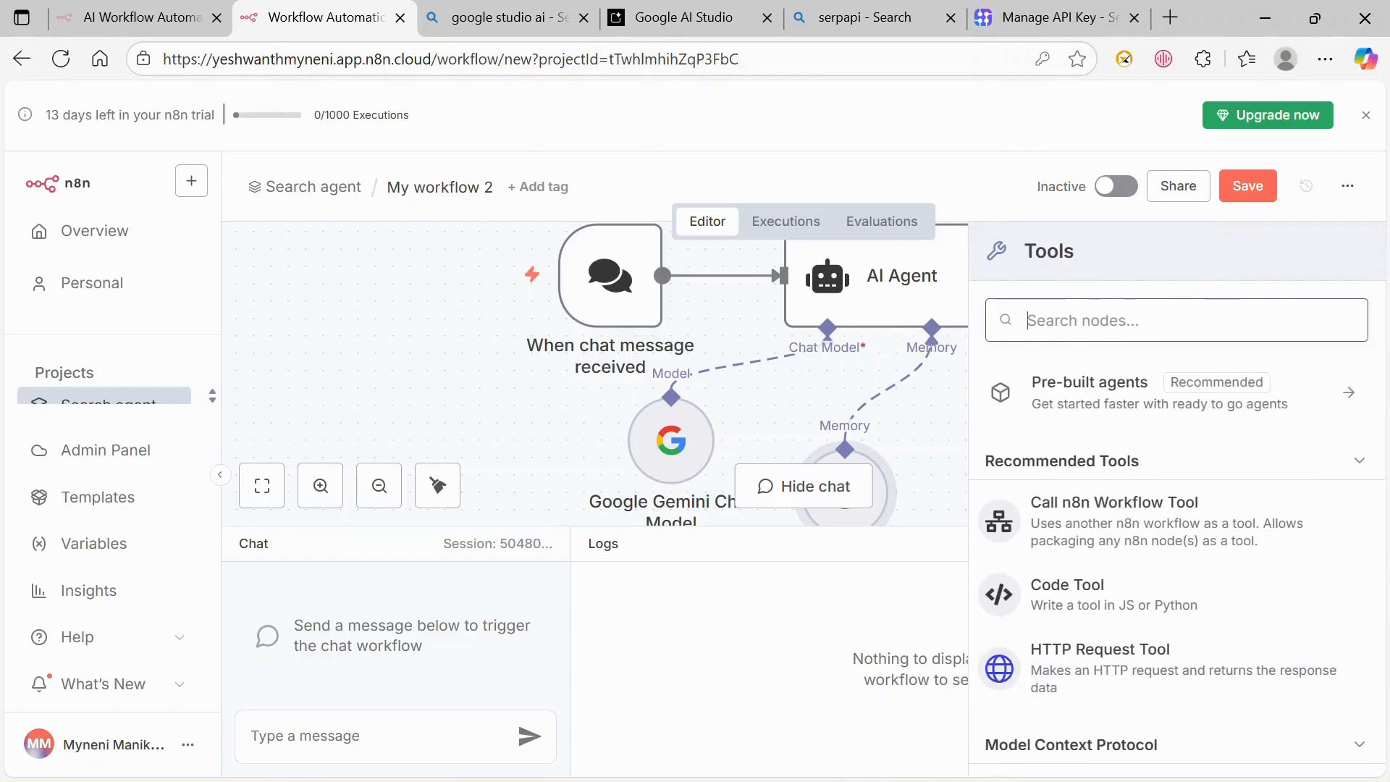
pyautogui.write('serp')
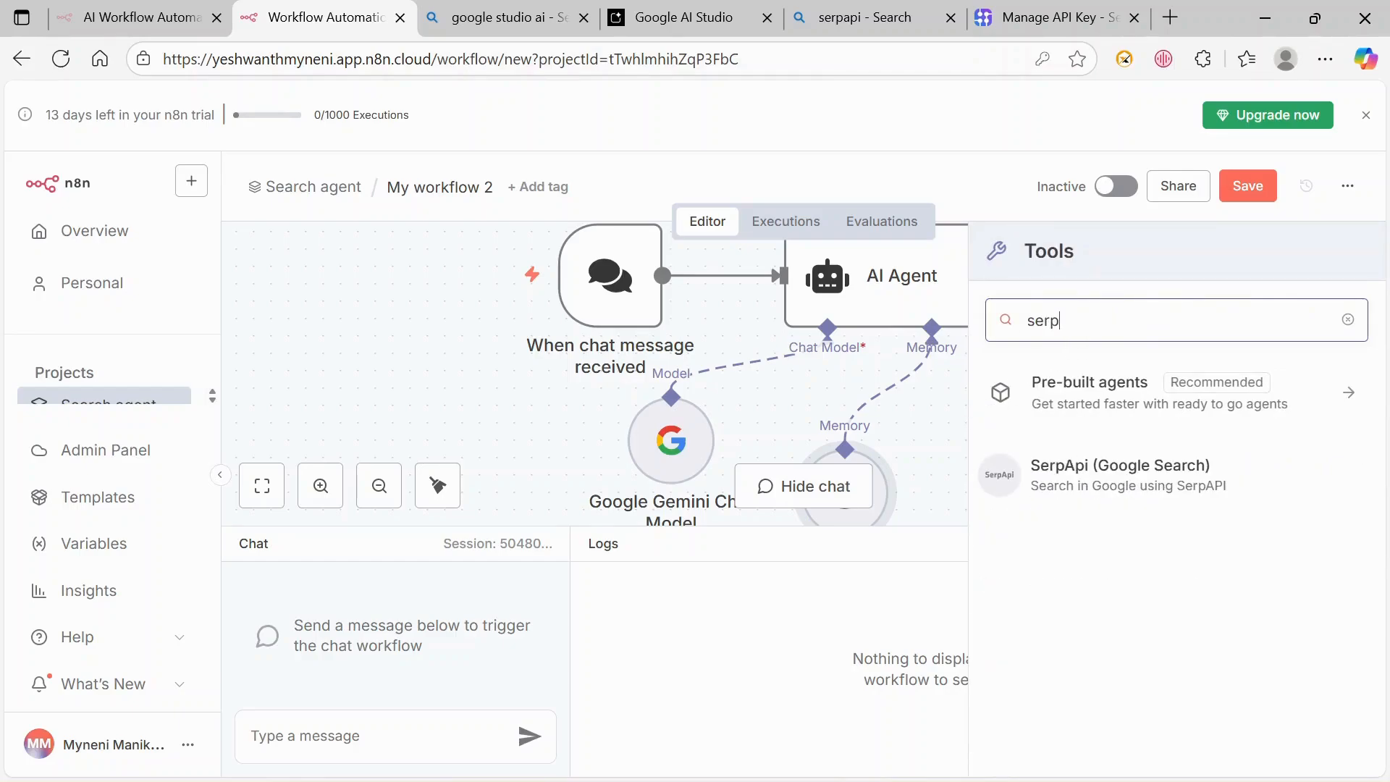
pyautogui.click(1078, 487)
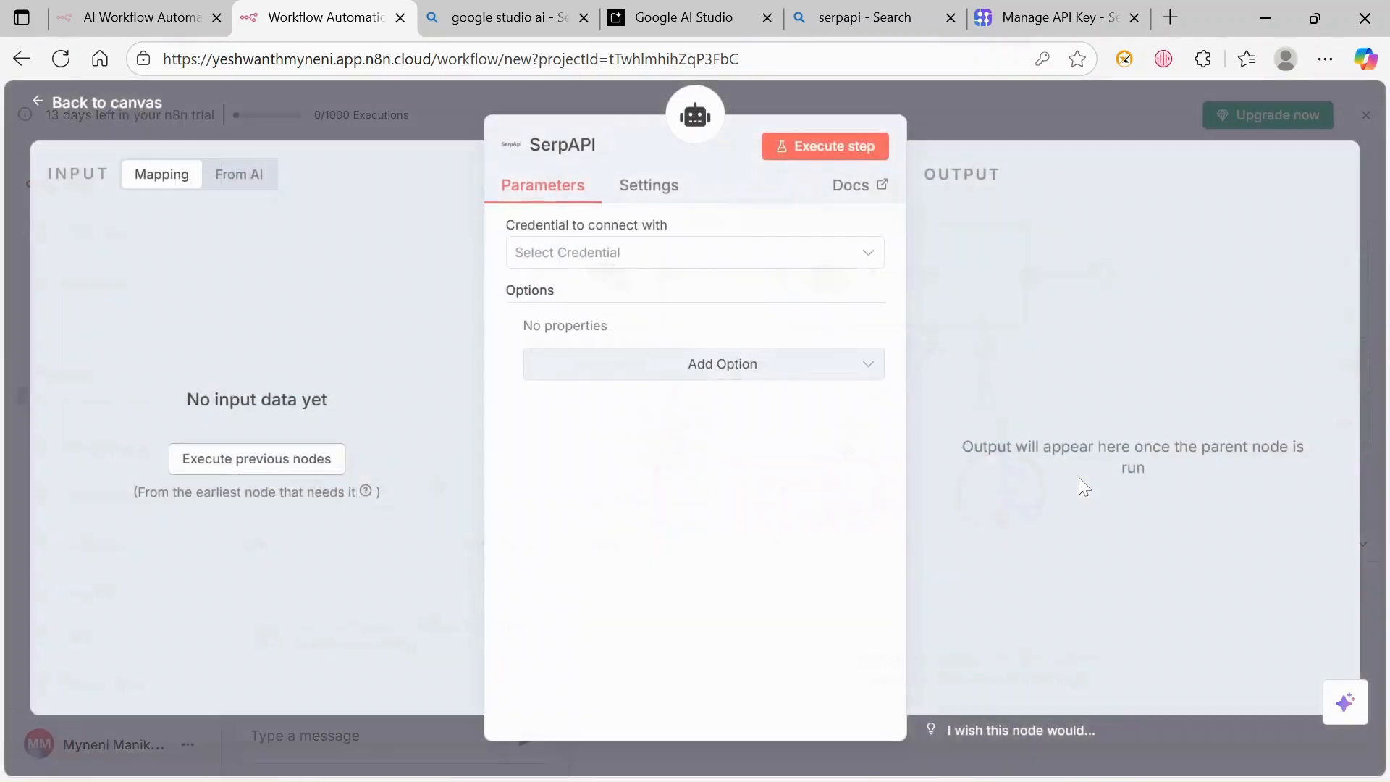
# Create a new SerpAPI credential for the node with the copied API key, then save and close it.
pyautogui.click(640, 261)
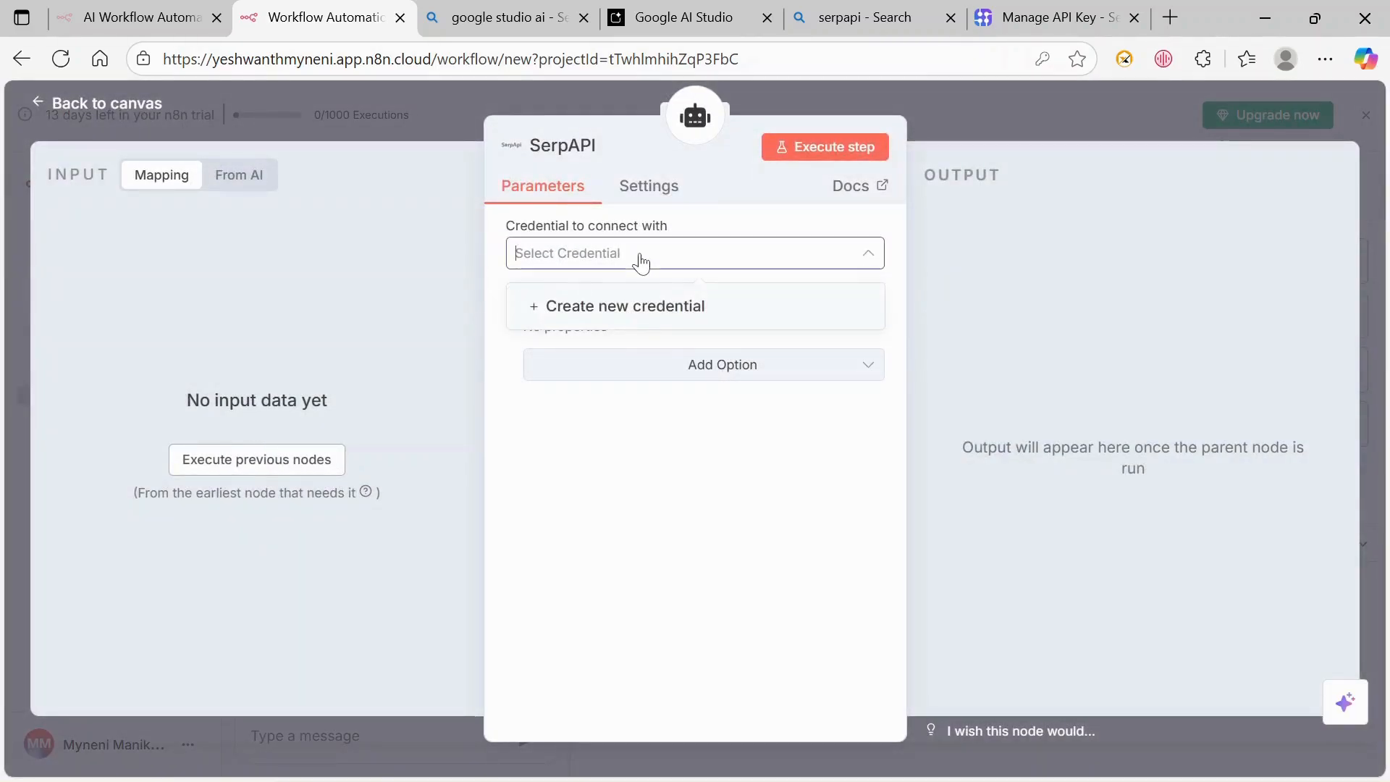
pyautogui.click(642, 310)
pyautogui.hotkey('ctrl', 'v')
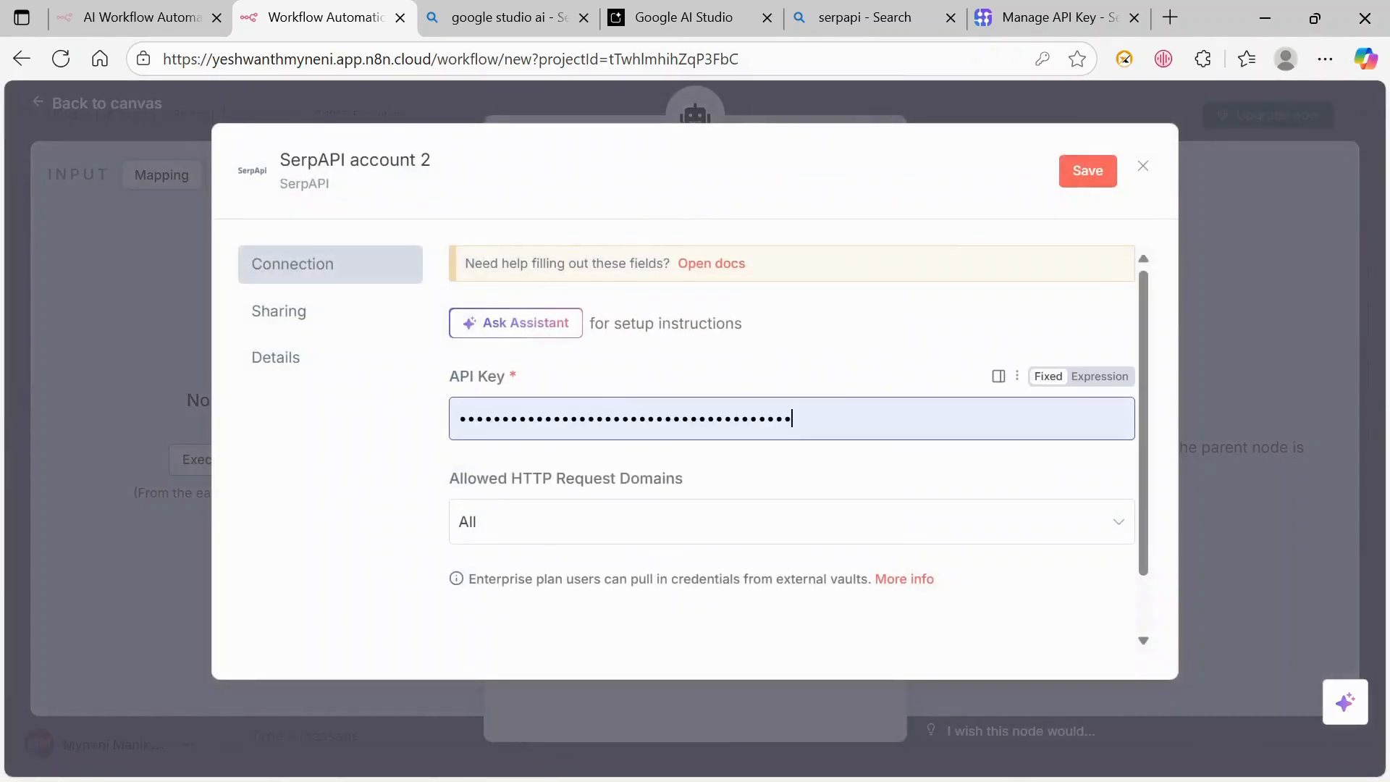
pyautogui.hotkey('ctrl', 'a')
pyautogui.hotkey('ctrl', 'v')
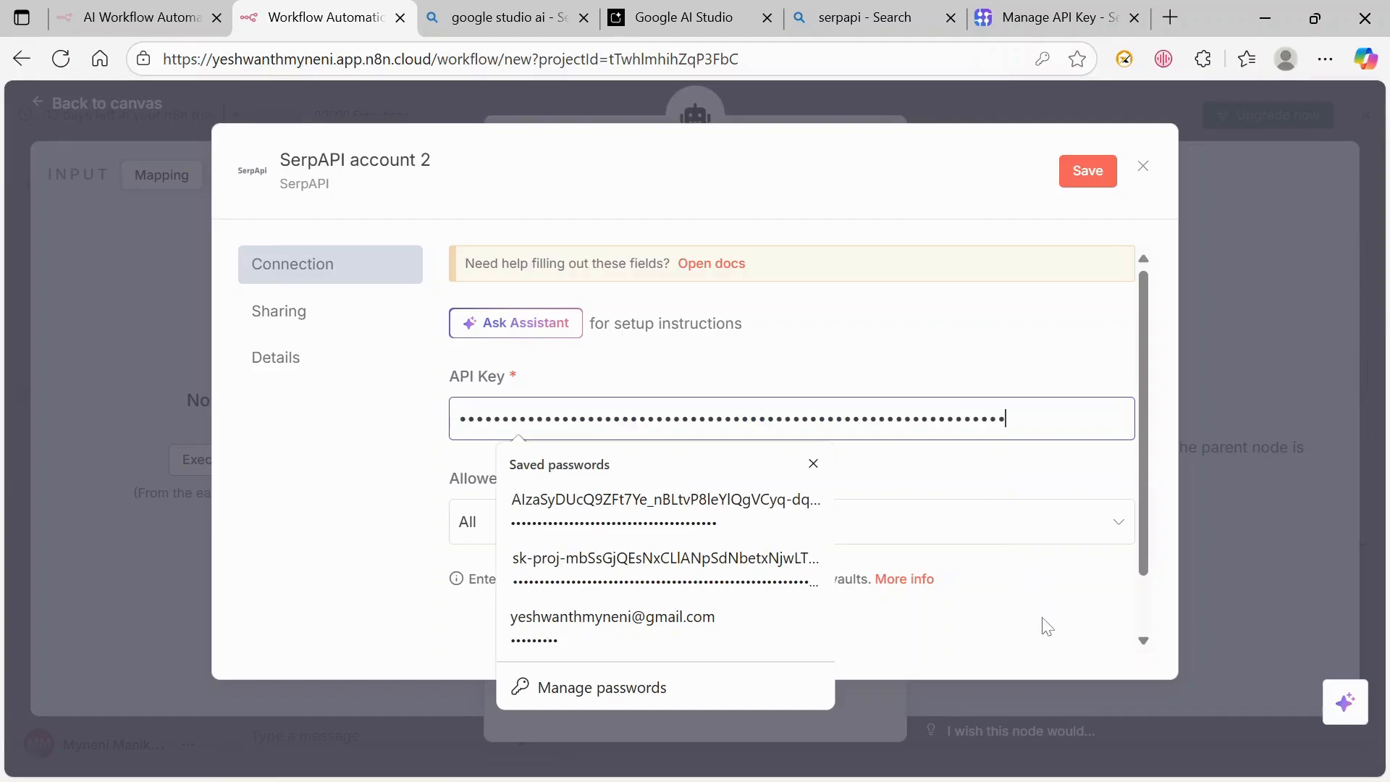
pyautogui.click(1094, 190)
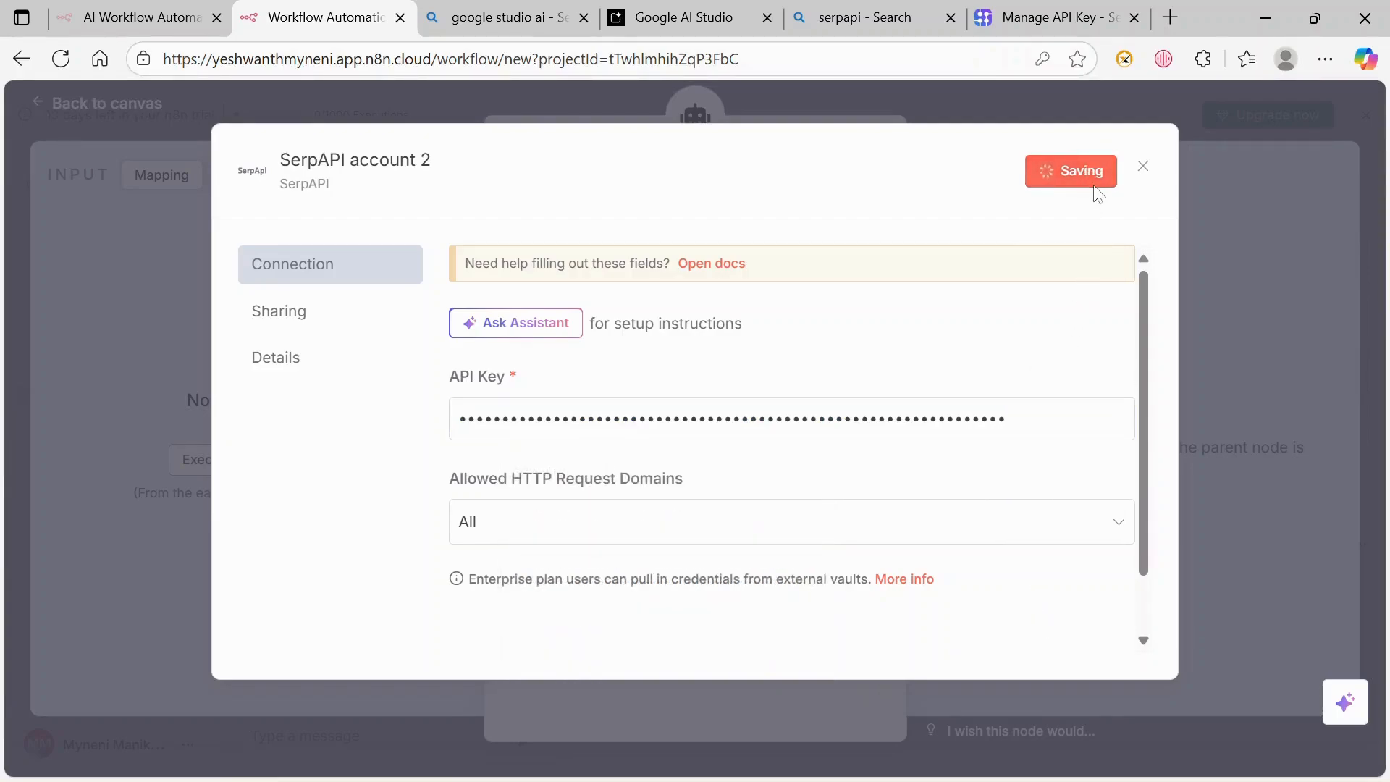
pyautogui.click(1141, 171)
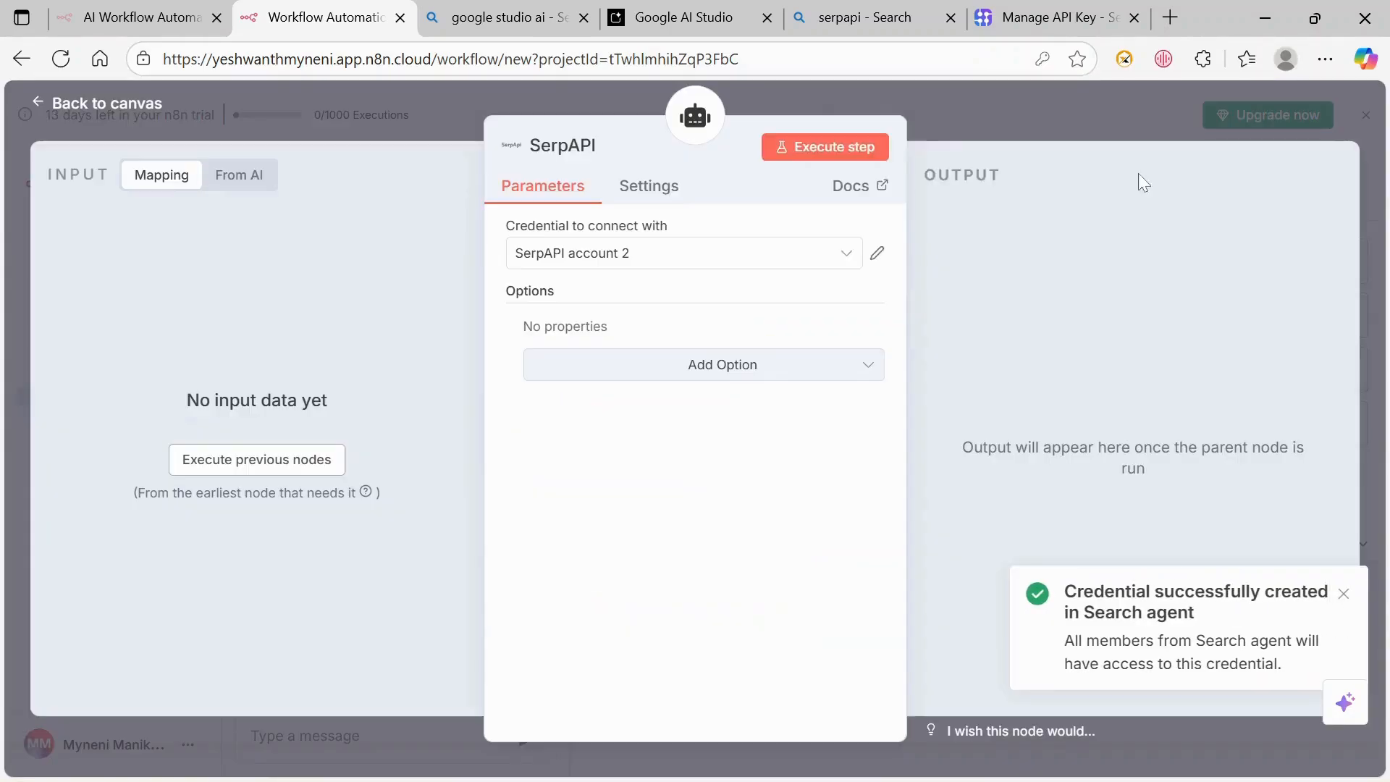
# Return to the canvas and save the workflow.
pyautogui.click(95, 105)
pyautogui.click(1005, 338)
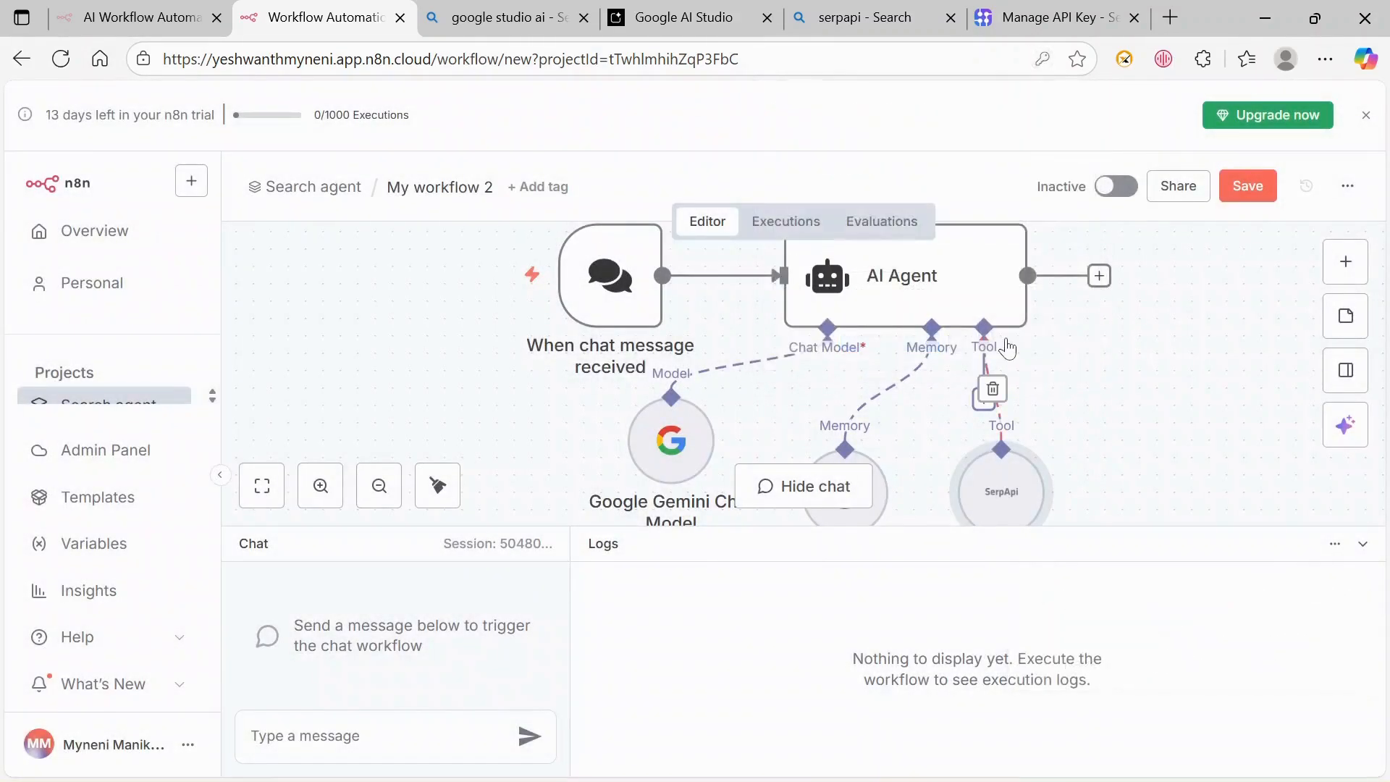
pyautogui.scroll(-2, 1088, 441)
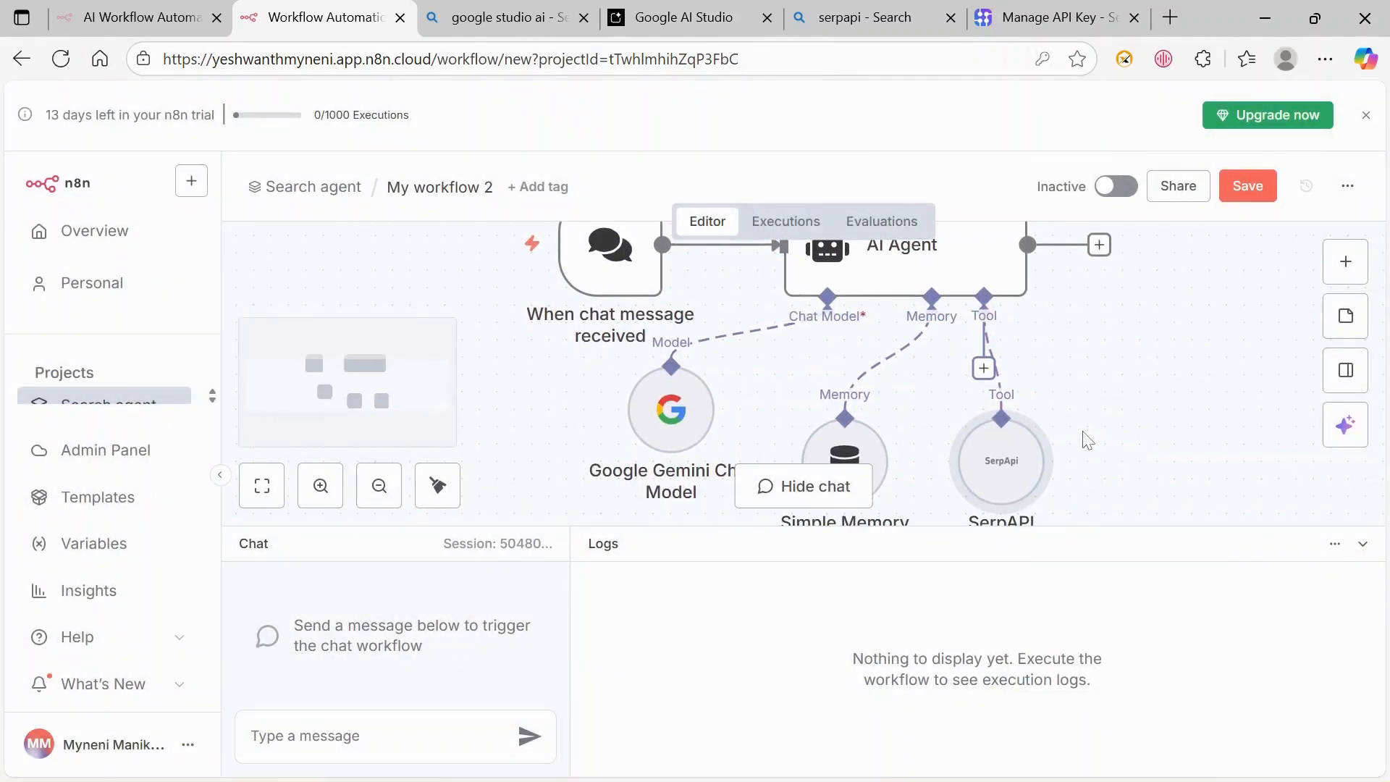
pyautogui.scroll(3, 1088, 440)
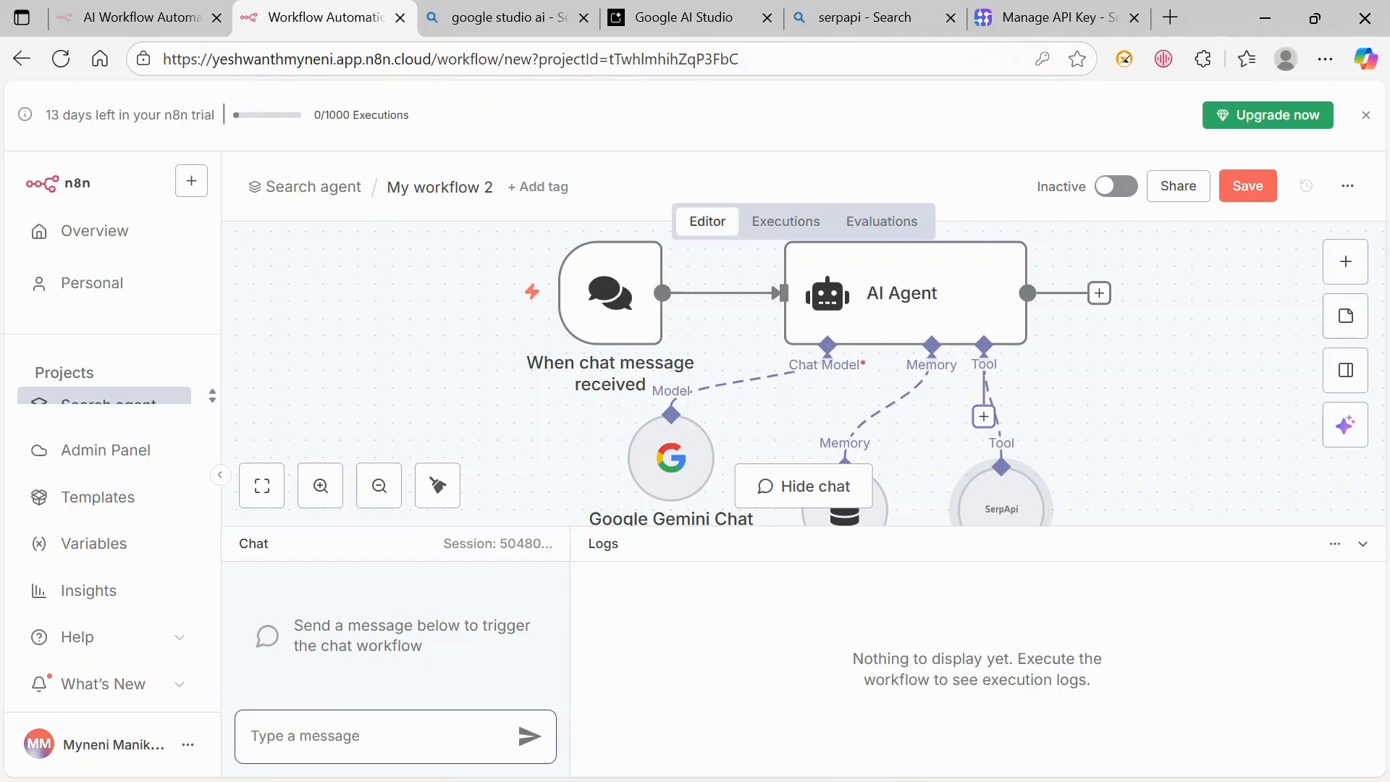
pyautogui.hotkey('ctrl', 's')
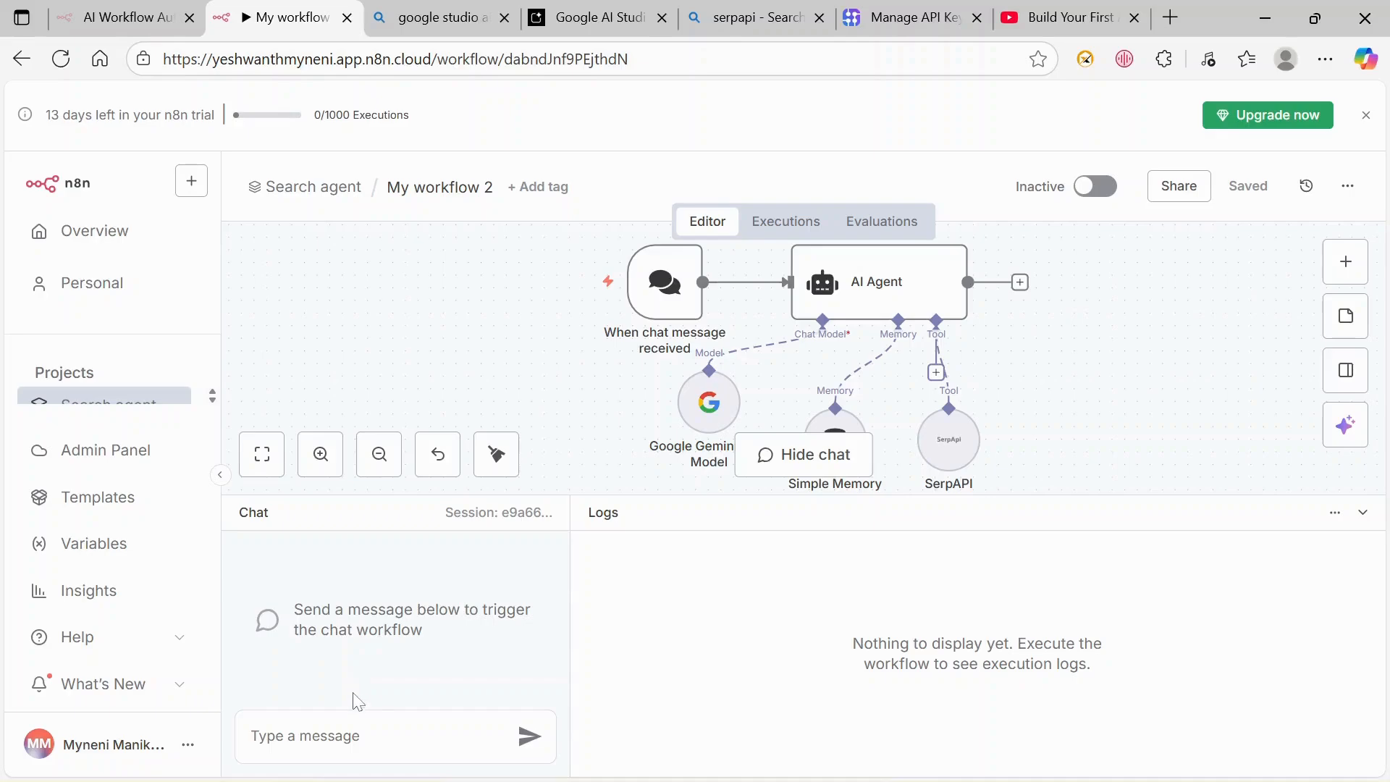
# Test the agent by sending the chat message "who is the prime minister of india".
pyautogui.write('who ')
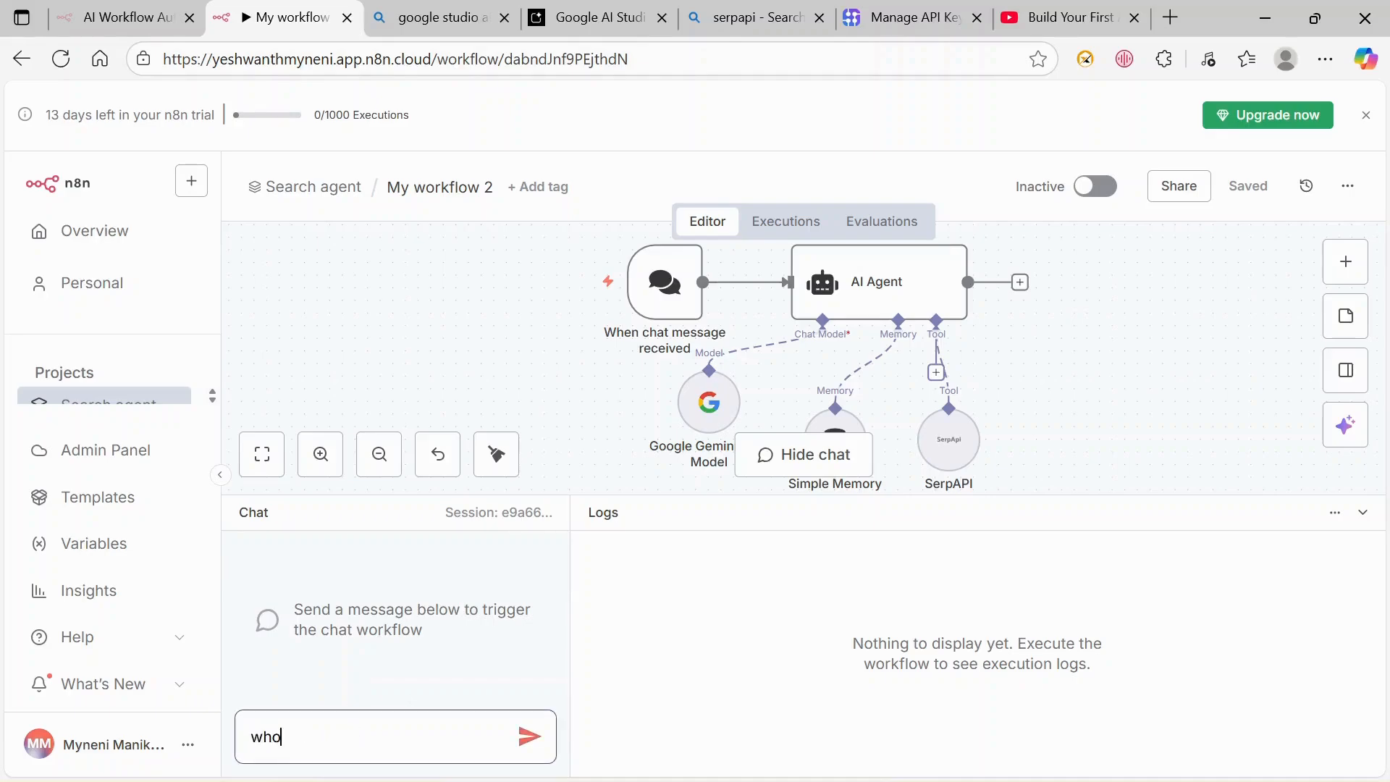
pyautogui.write('is the prime minister ')
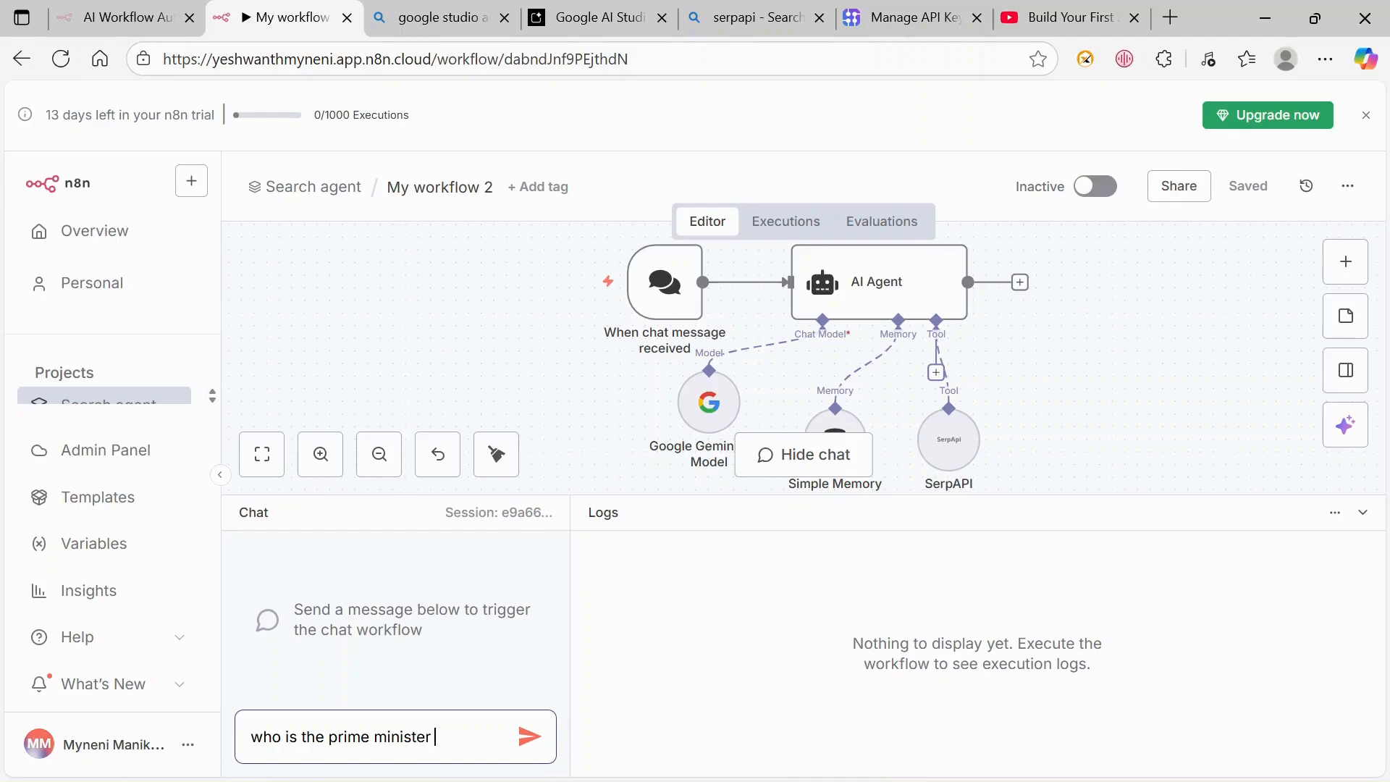
pyautogui.write('of india')
pyautogui.press('Return')
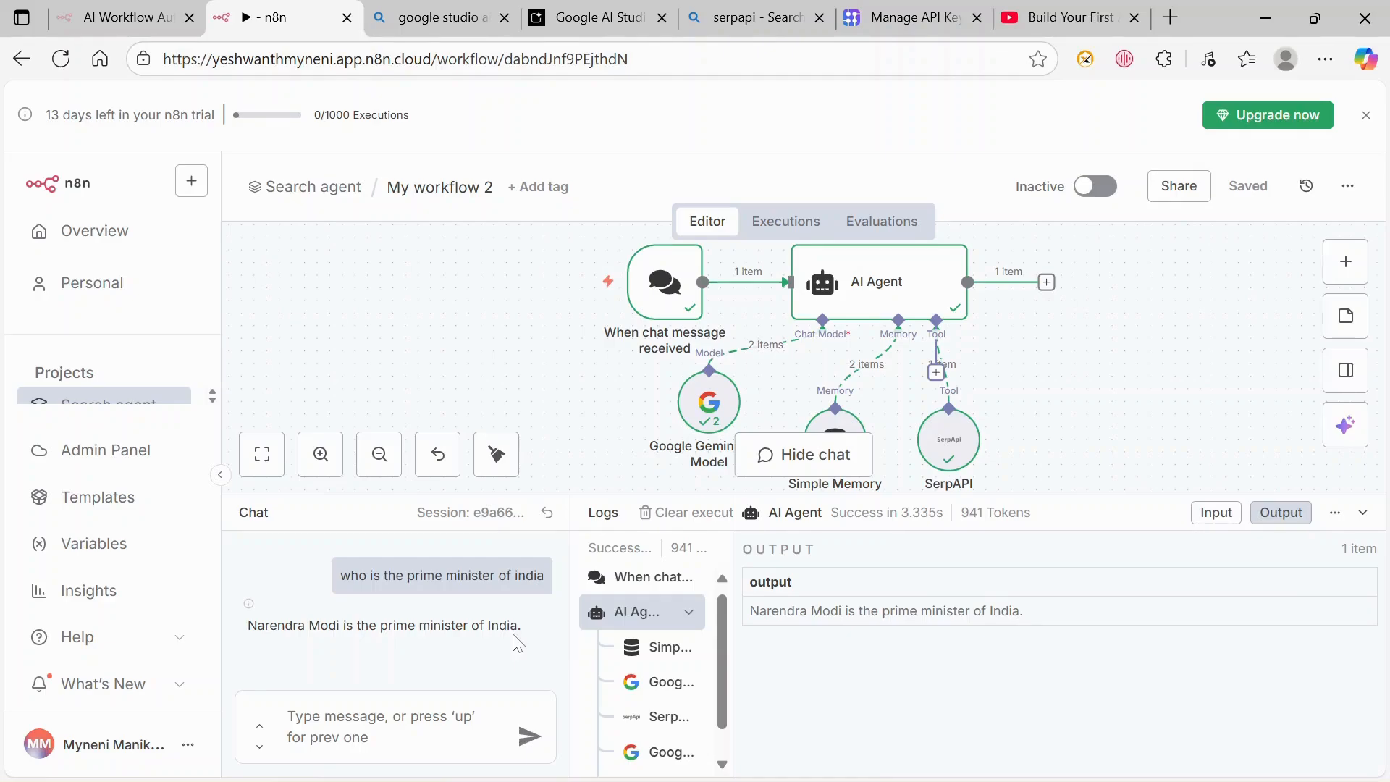
# Send the follow-up chat message "pm age" to test the agent's memory.
pyautogui.click(381, 726)
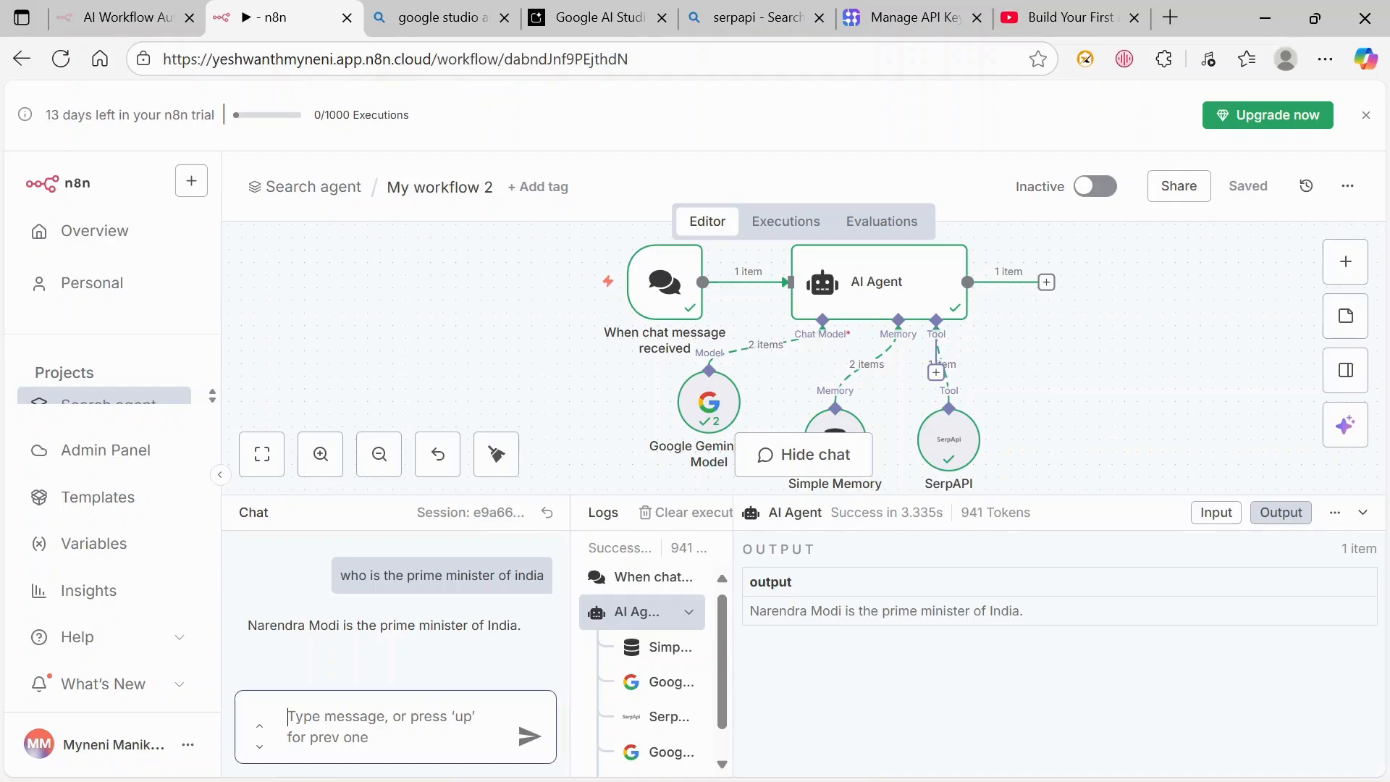
pyautogui.write('pm')
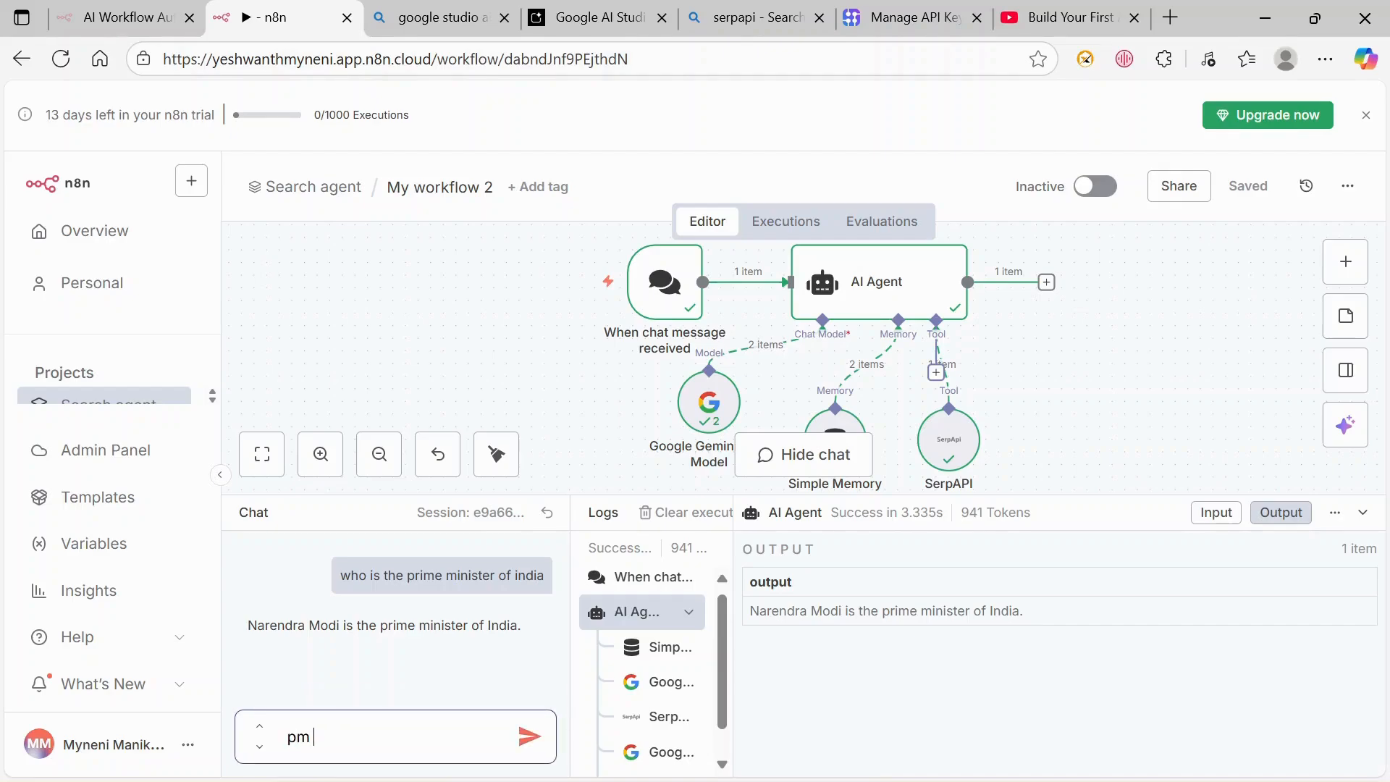
pyautogui.write(' age')
pyautogui.press('Return')
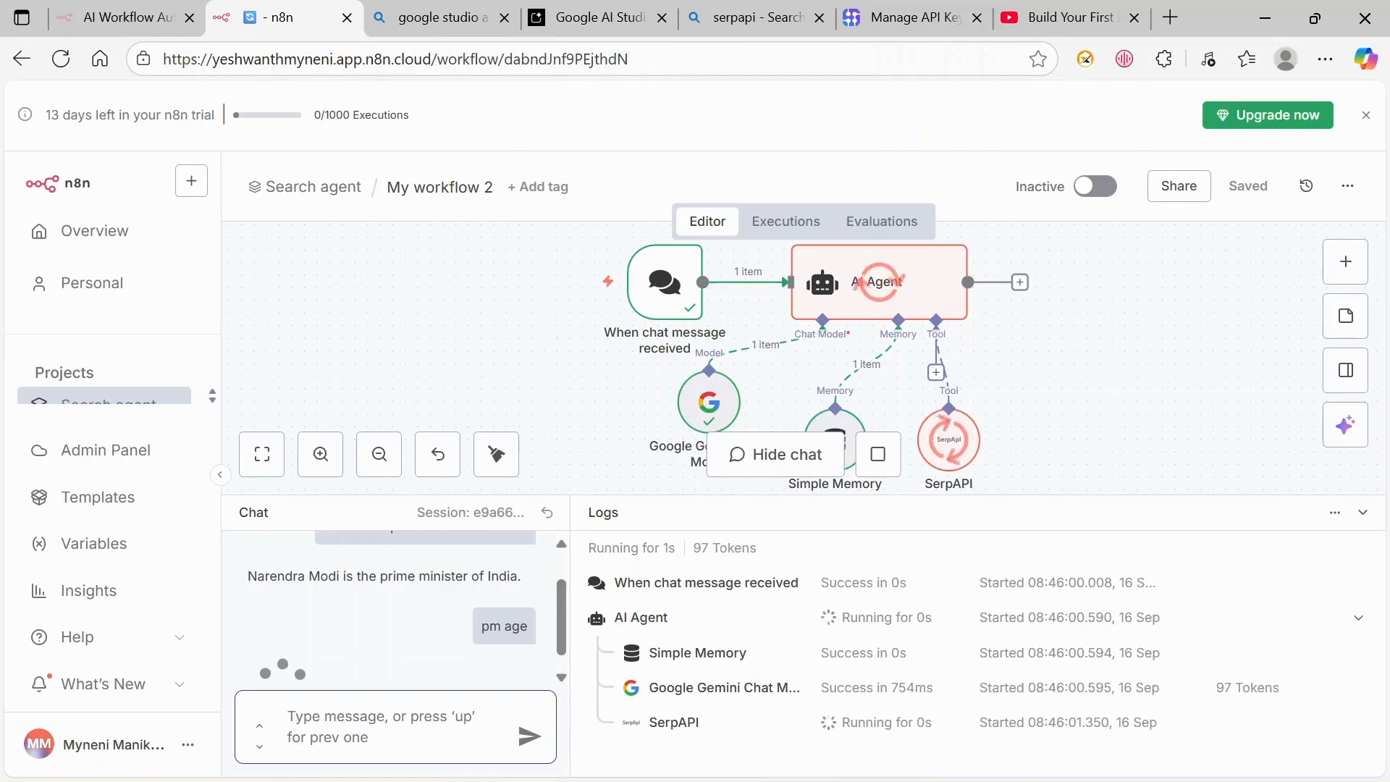